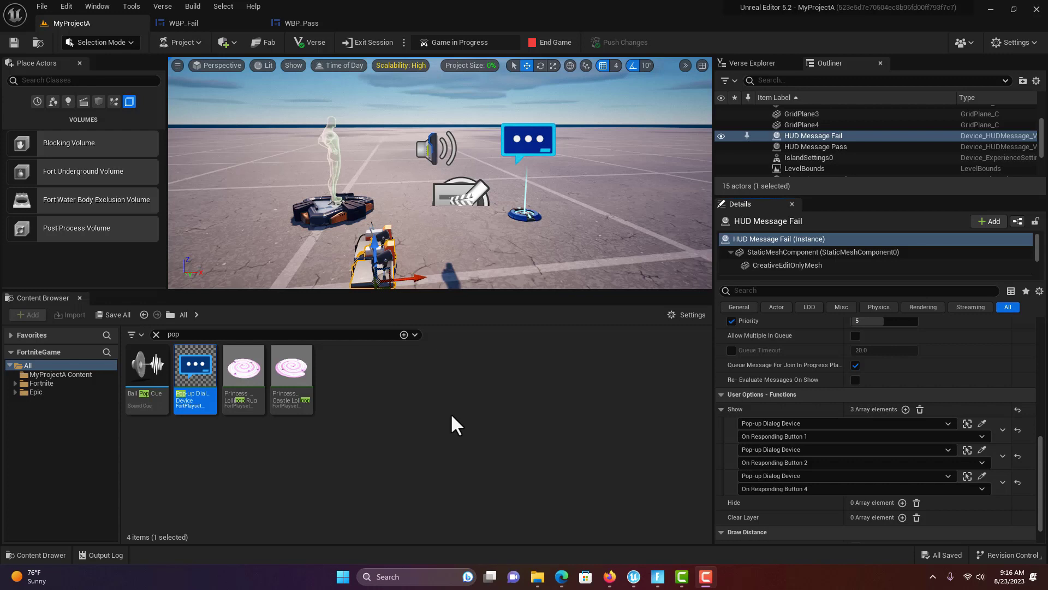
Switch to the running Fortnite game, interact with the device and answer the sky color question with Green
click(705, 576)
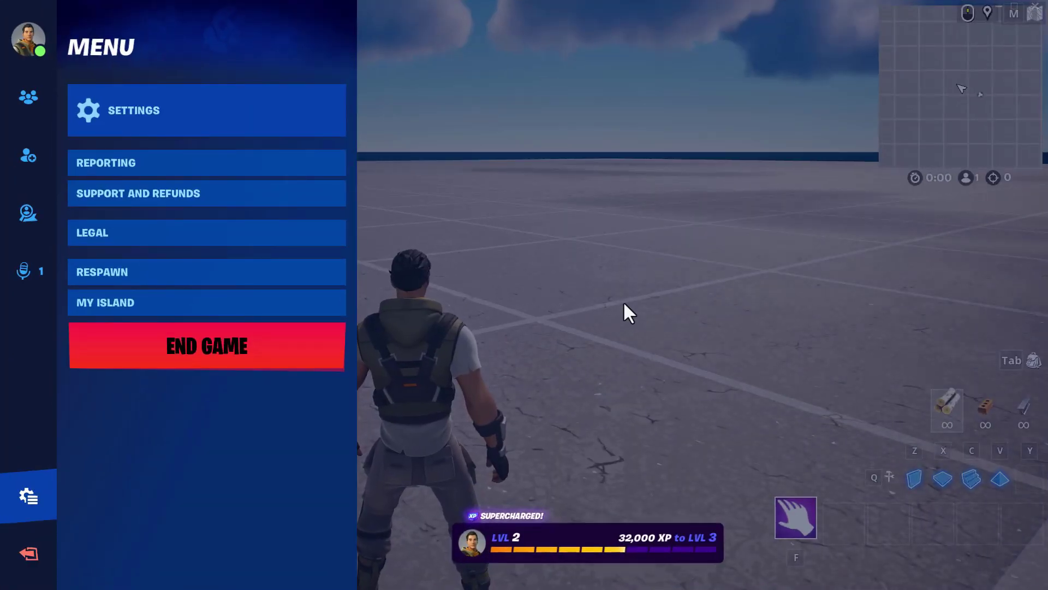
key(Escape)
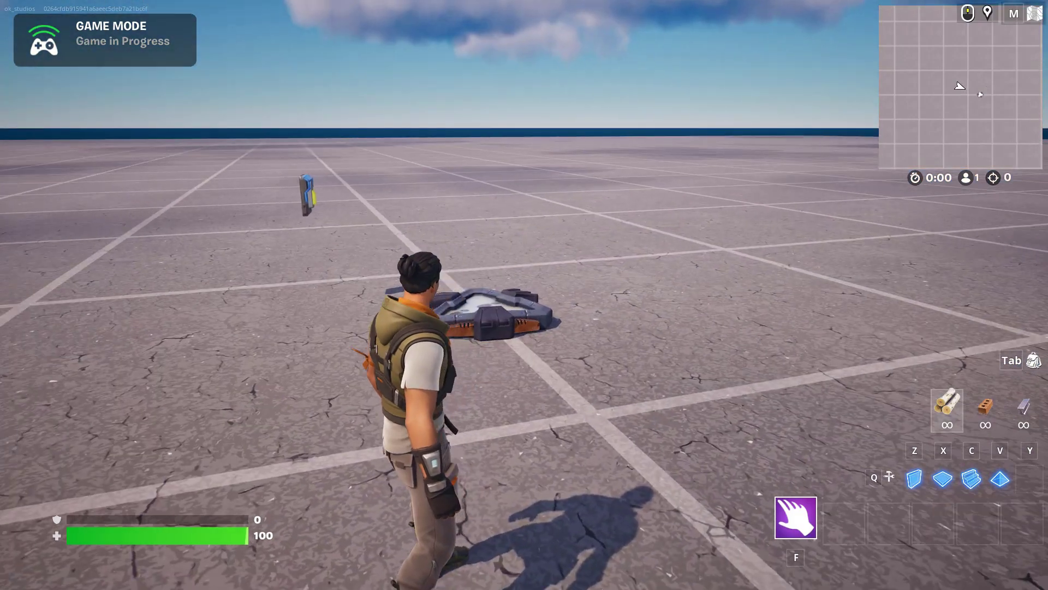
key(w)
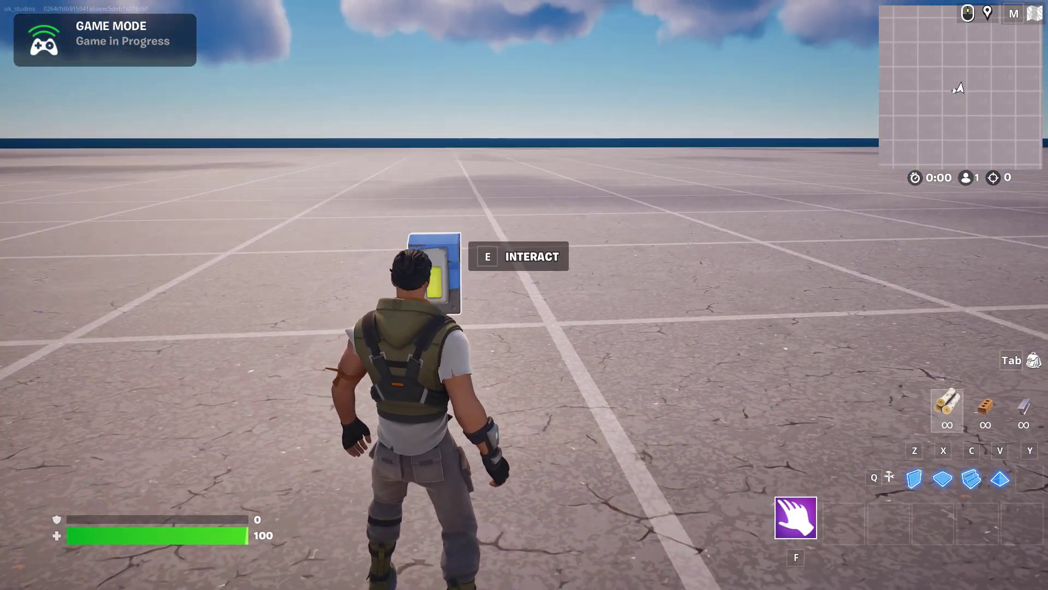
key(e)
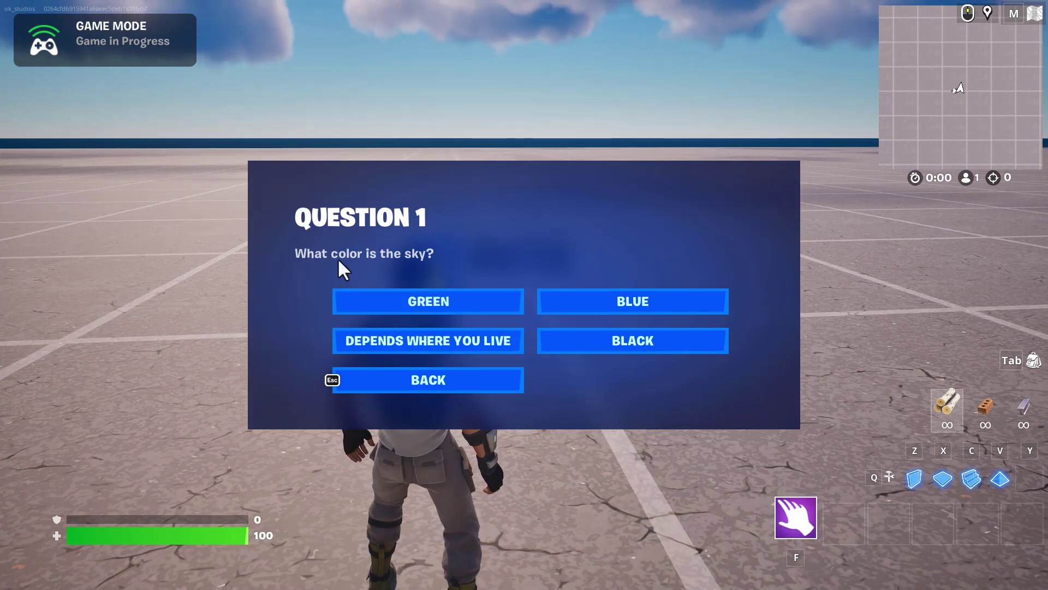
click(428, 303)
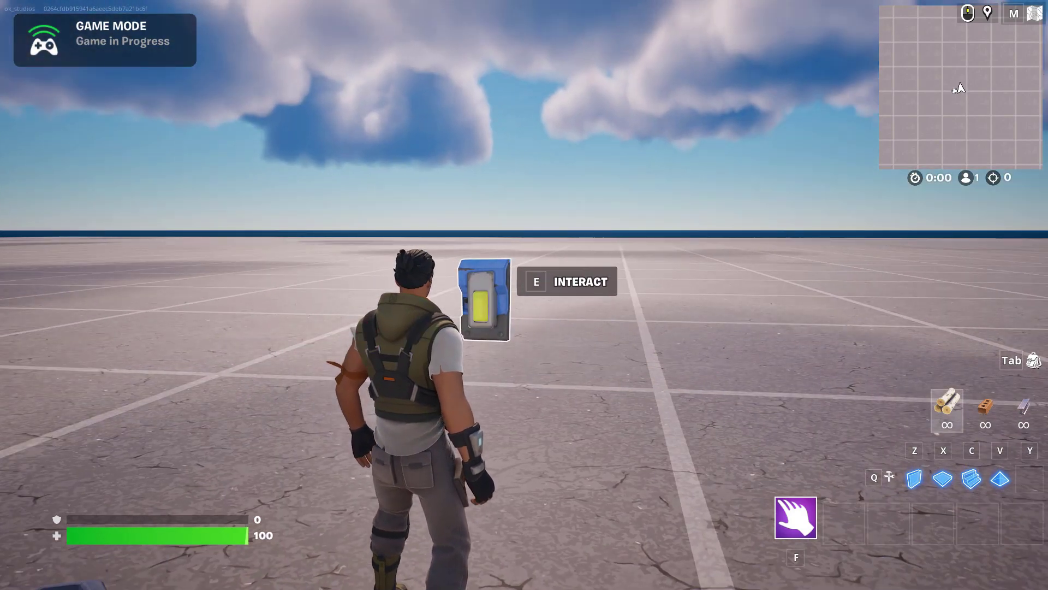
Test the question again with the answers Blue and Depends Where You Live, walking away from the device at the end
key(e)
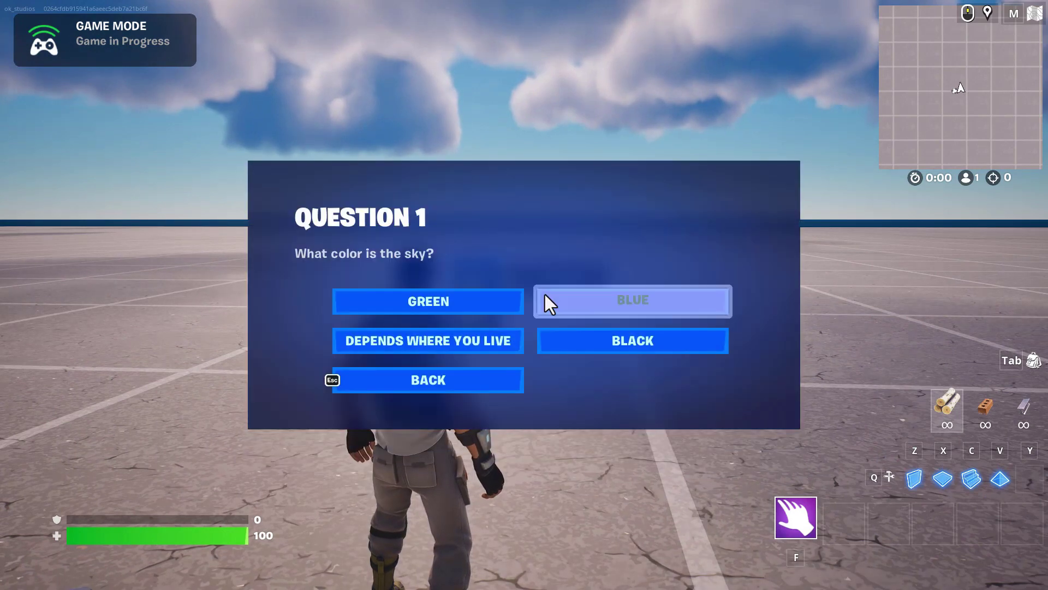
click(633, 302)
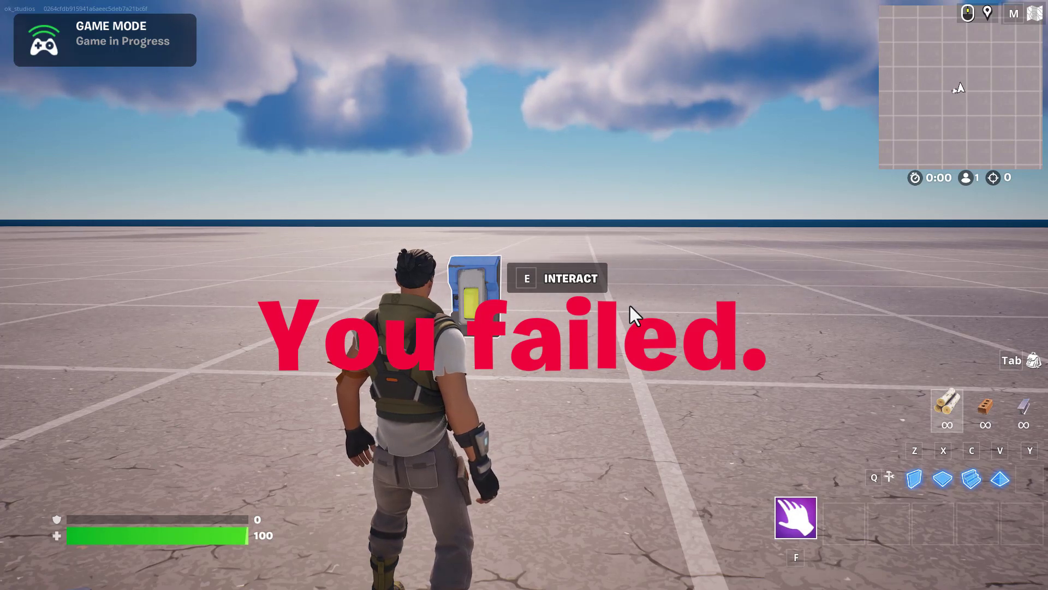
key(e)
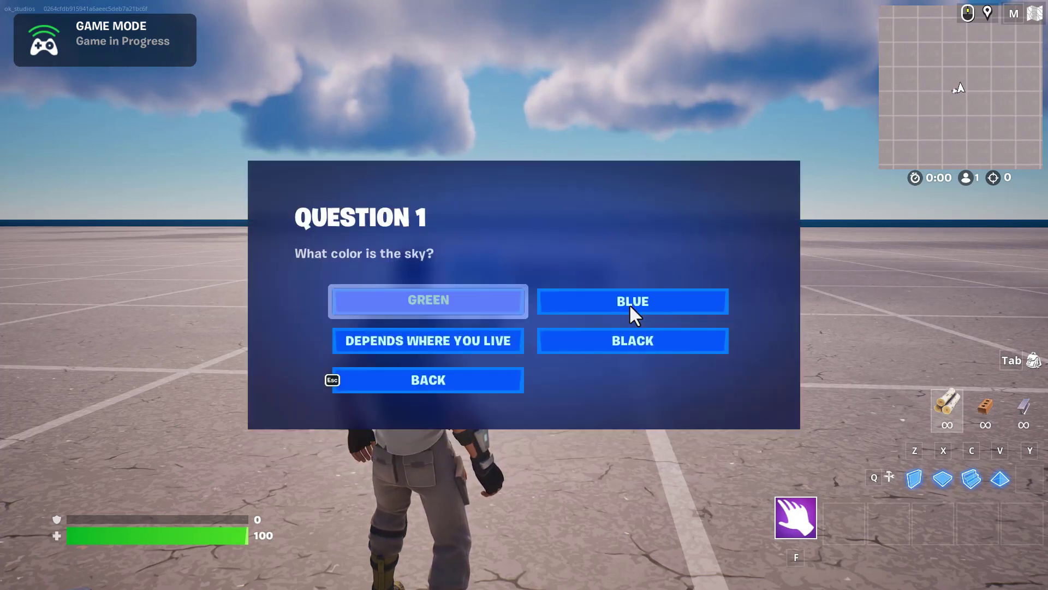
click(479, 346)
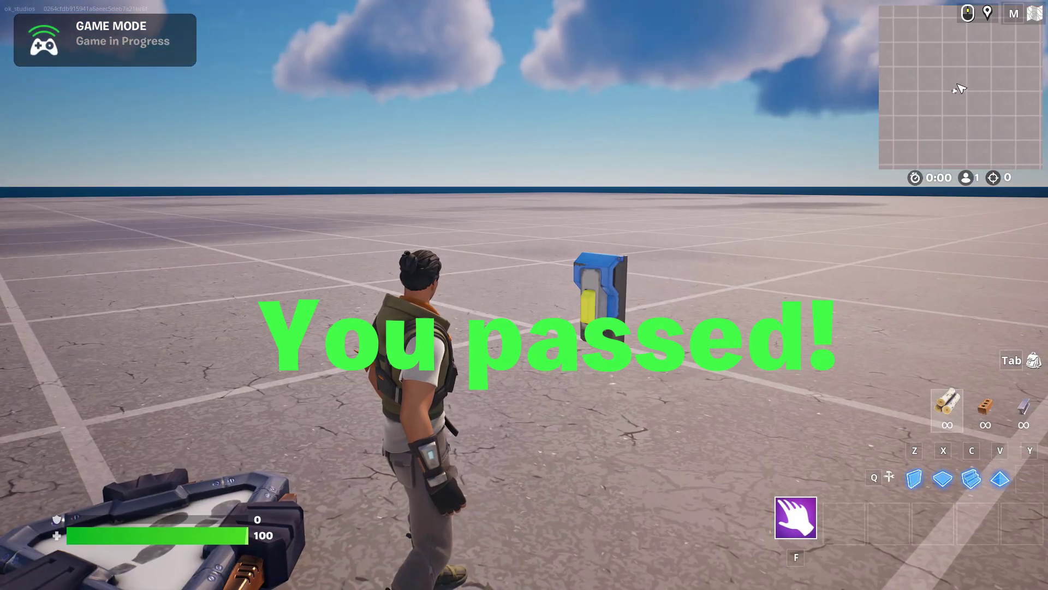
key(w)
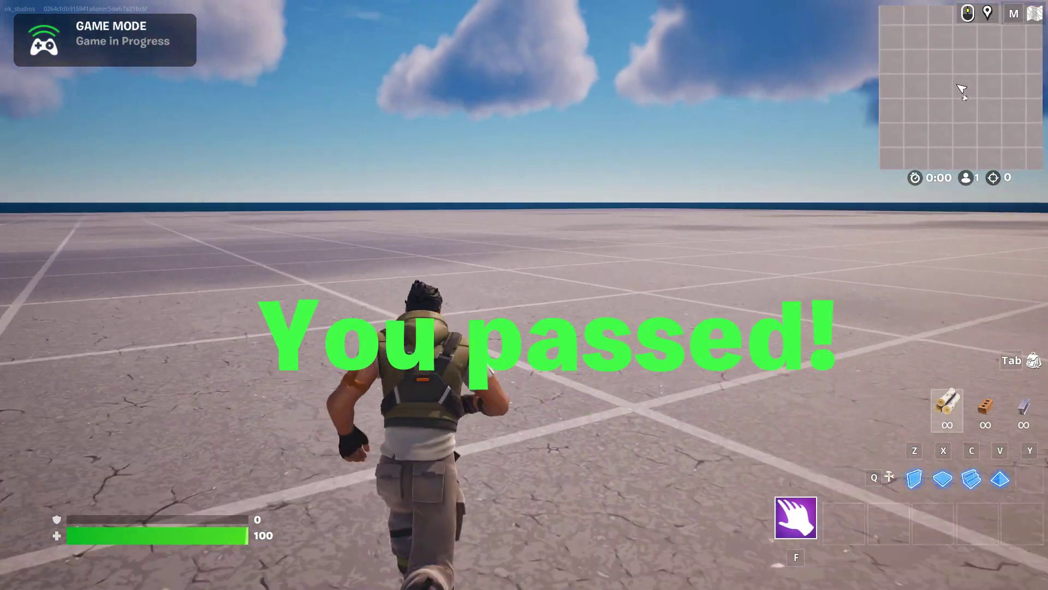
key(w)
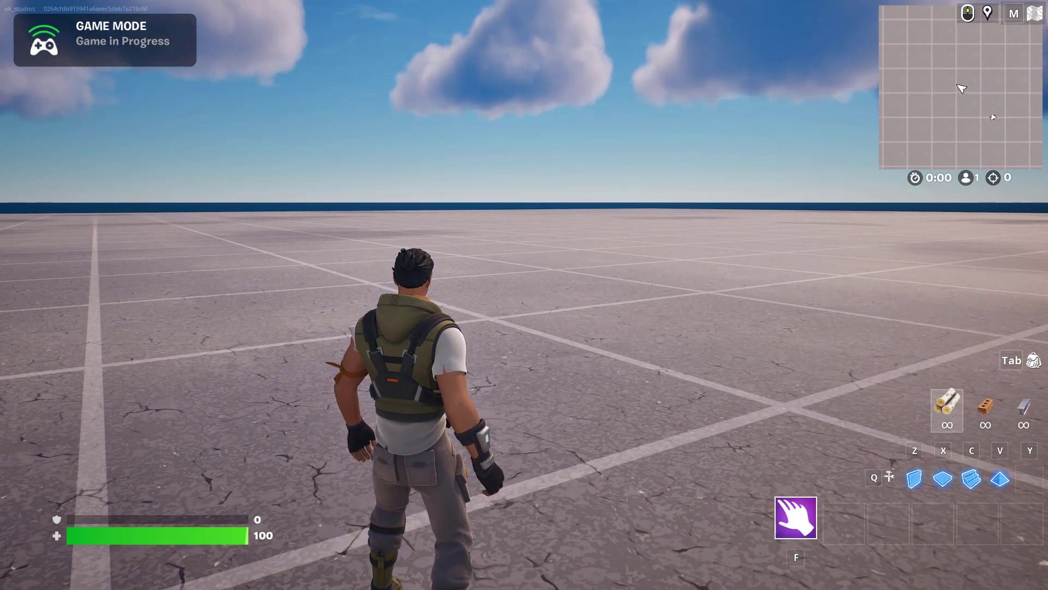
Switch back to Unreal Editor and create a project named MyProjectB from the Blank island template
key(alt+Tab)
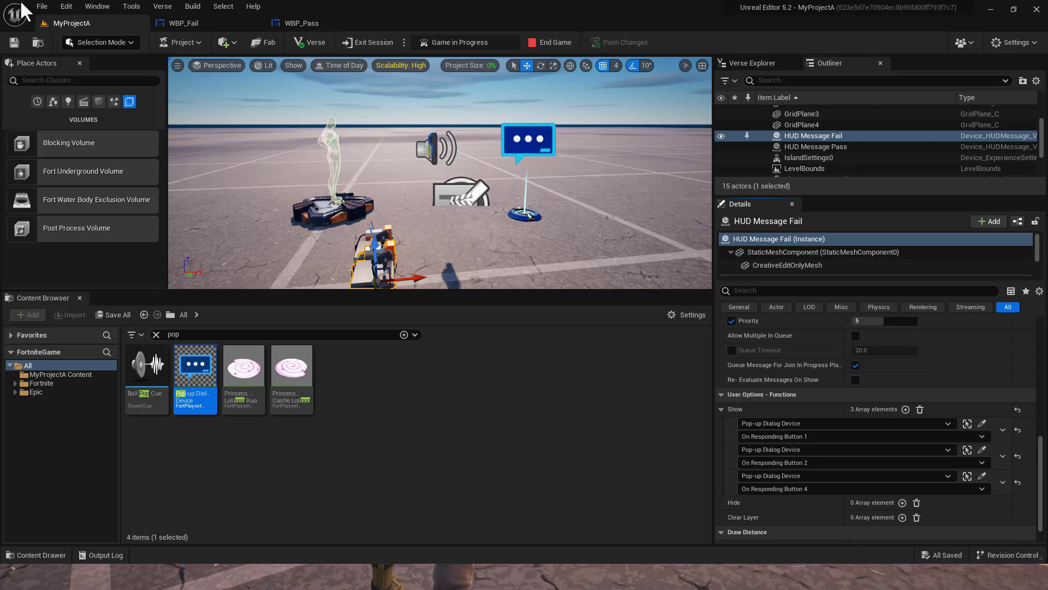
click(42, 6)
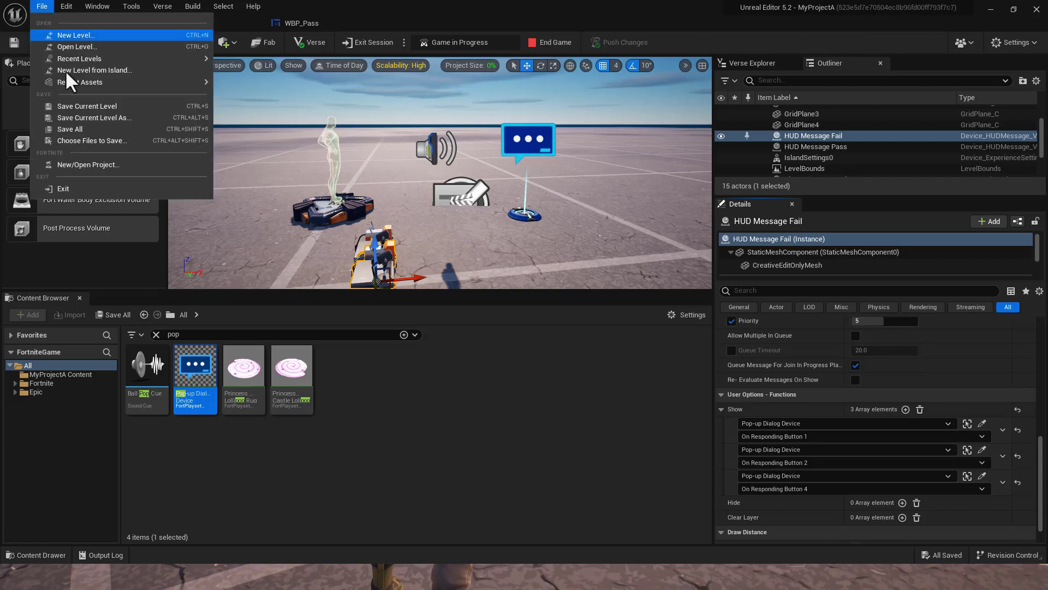
click(100, 162)
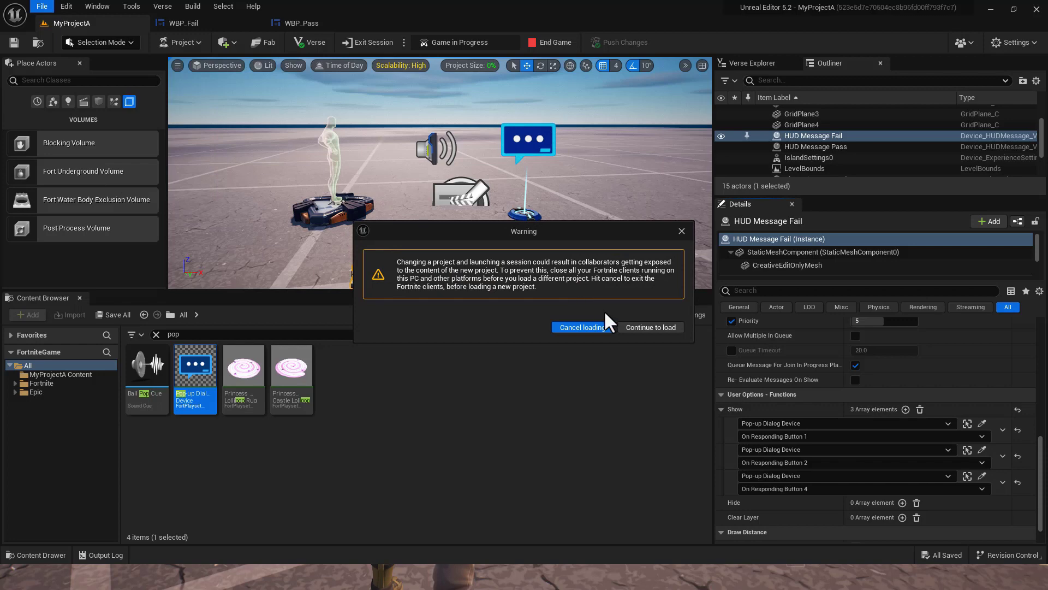
click(667, 329)
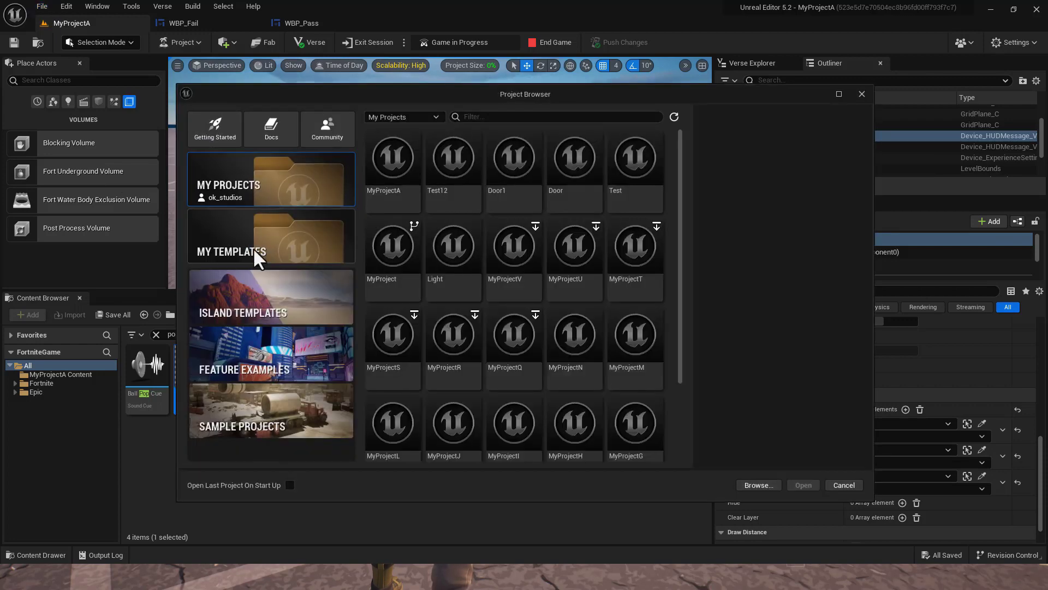
click(286, 298)
click(460, 182)
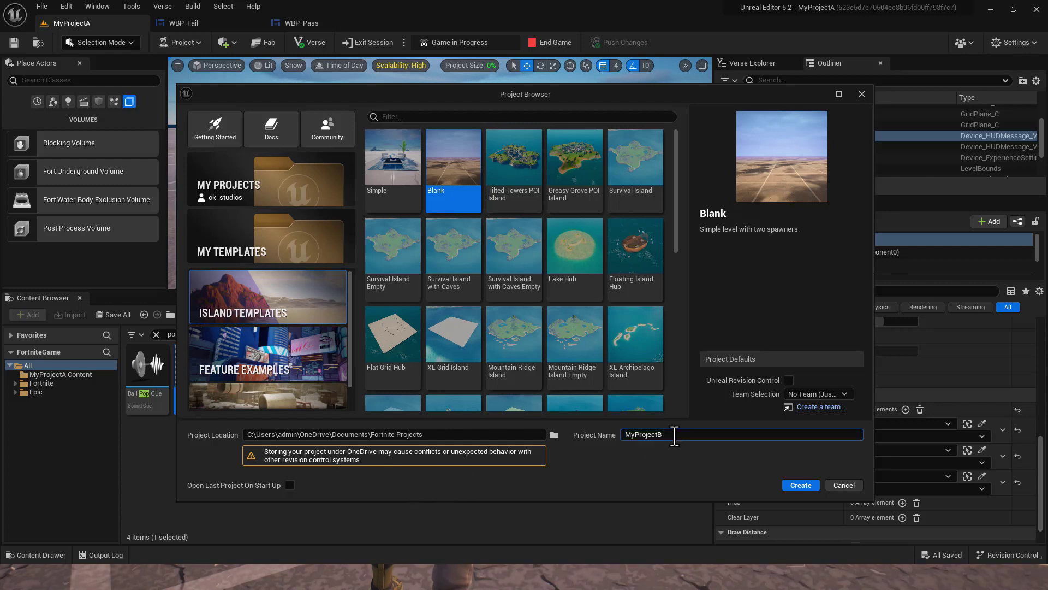
click(801, 485)
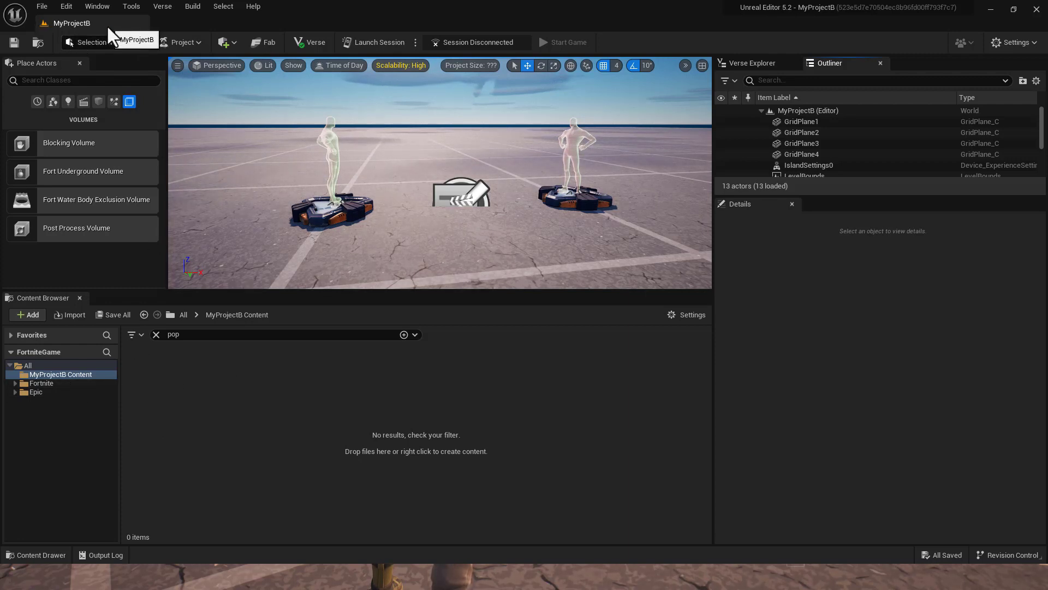
Clear the content search and compare the asset creation options in the project's own content folder with the Fortnite, Epic and All folders
click(156, 335)
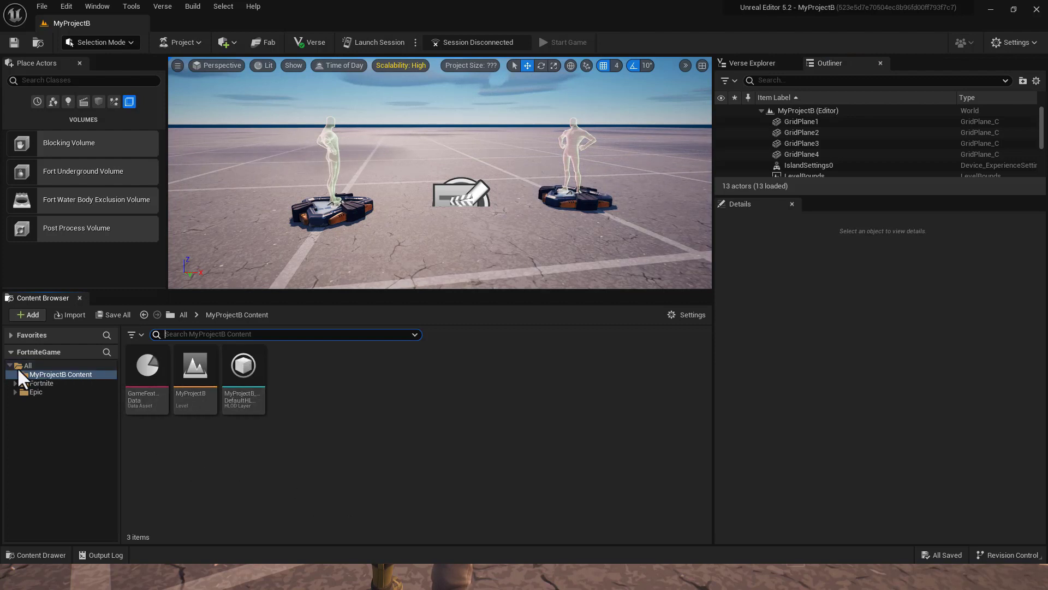
mouse_move(157, 389)
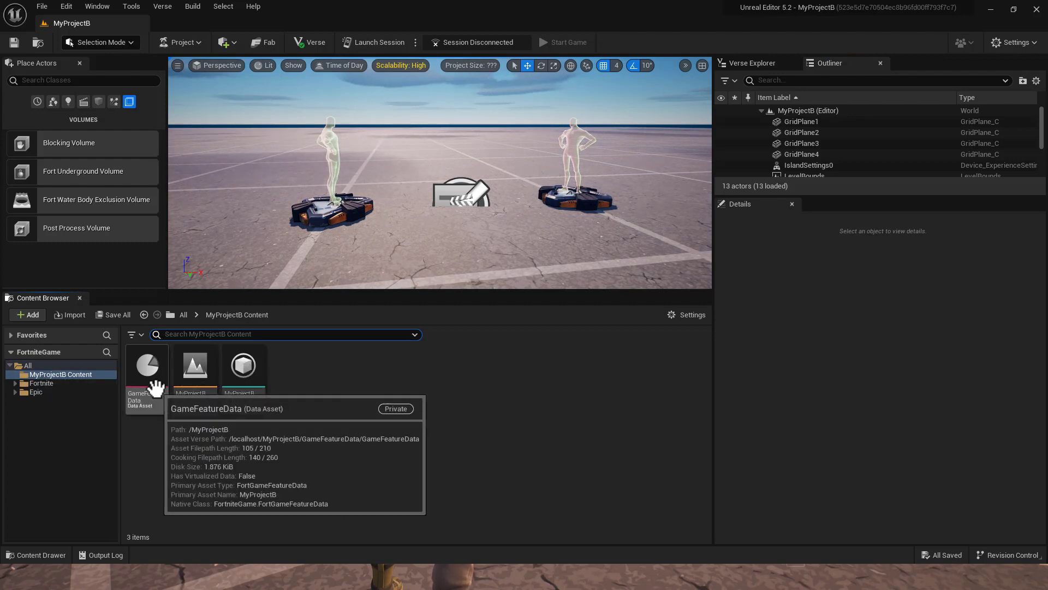
right_click(336, 376)
mouse_move(415, 365)
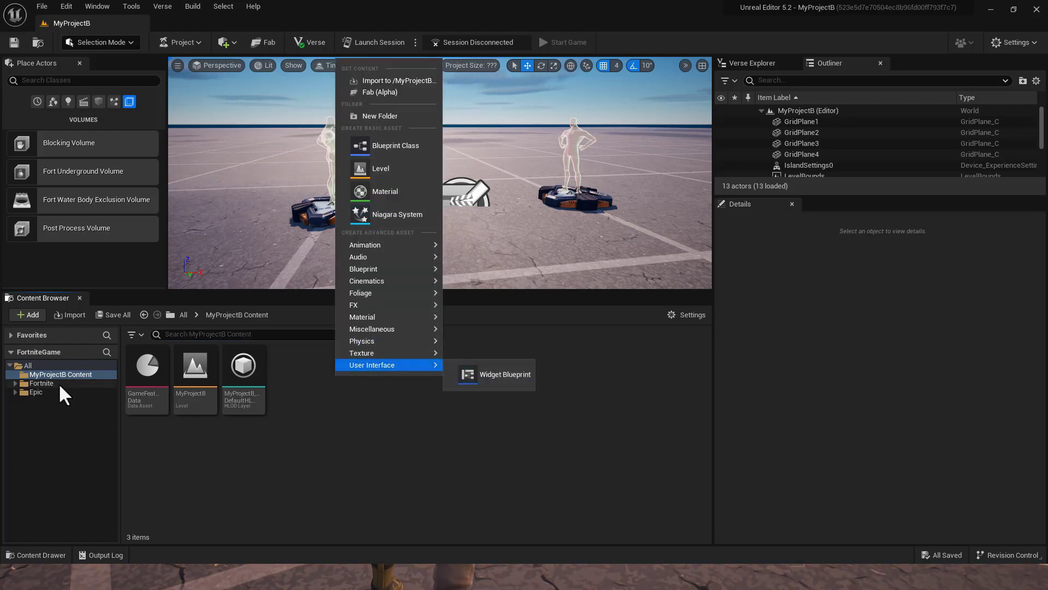
click(59, 383)
click(62, 392)
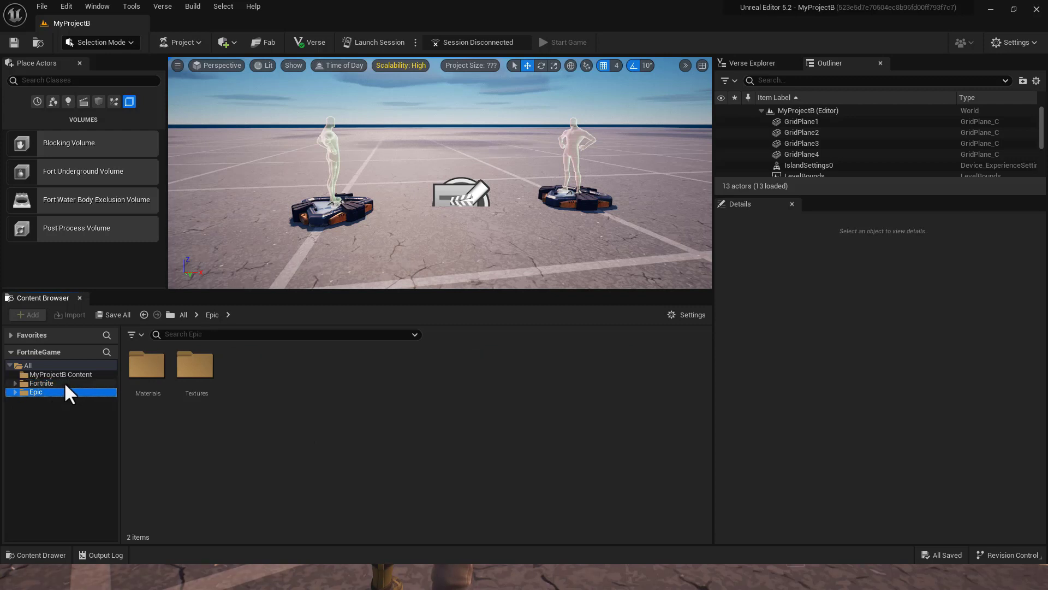
click(64, 382)
right_click(352, 451)
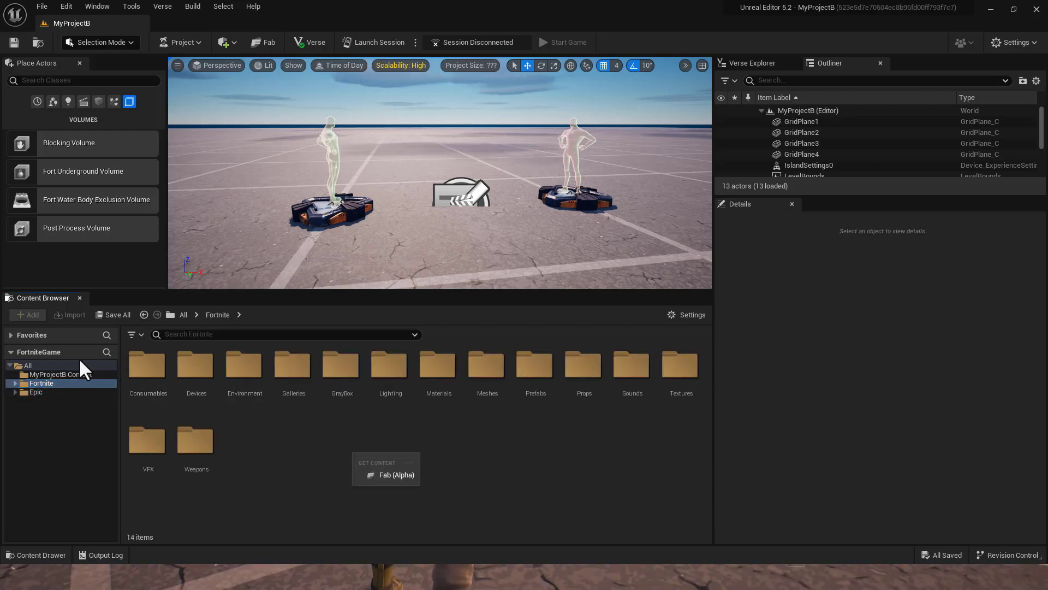
click(62, 374)
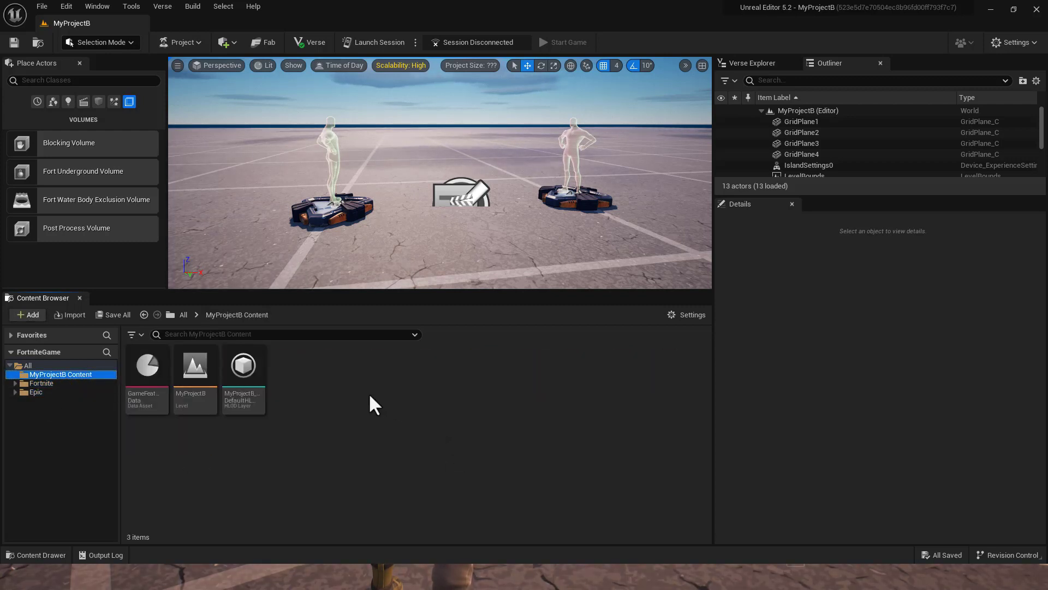
click(29, 365)
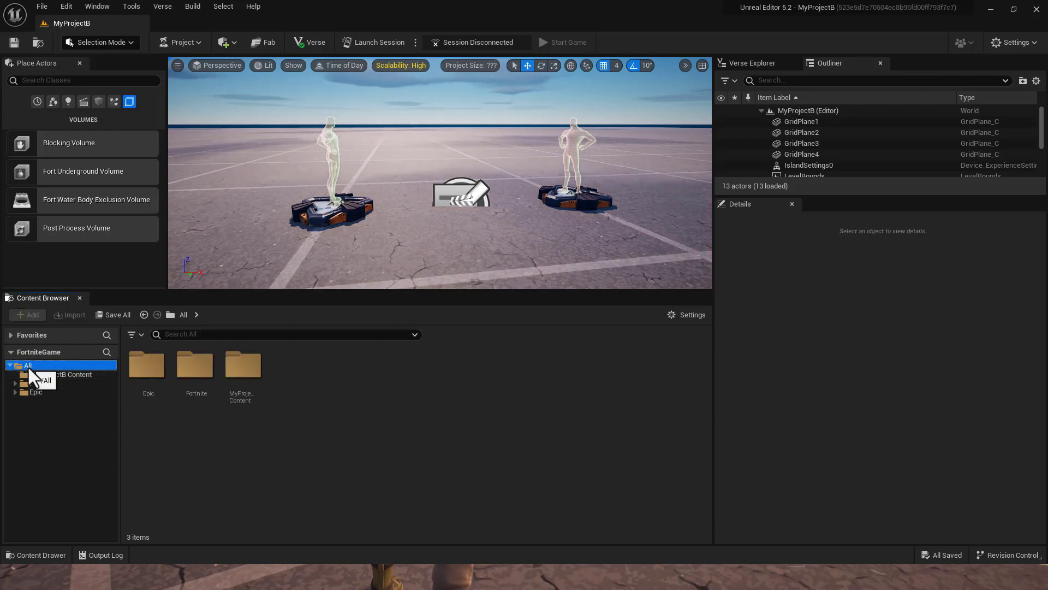
Create a Widget Blueprint based on User Widget in the MyProjectB Content folder and name it WBP_Correct
click(37, 374)
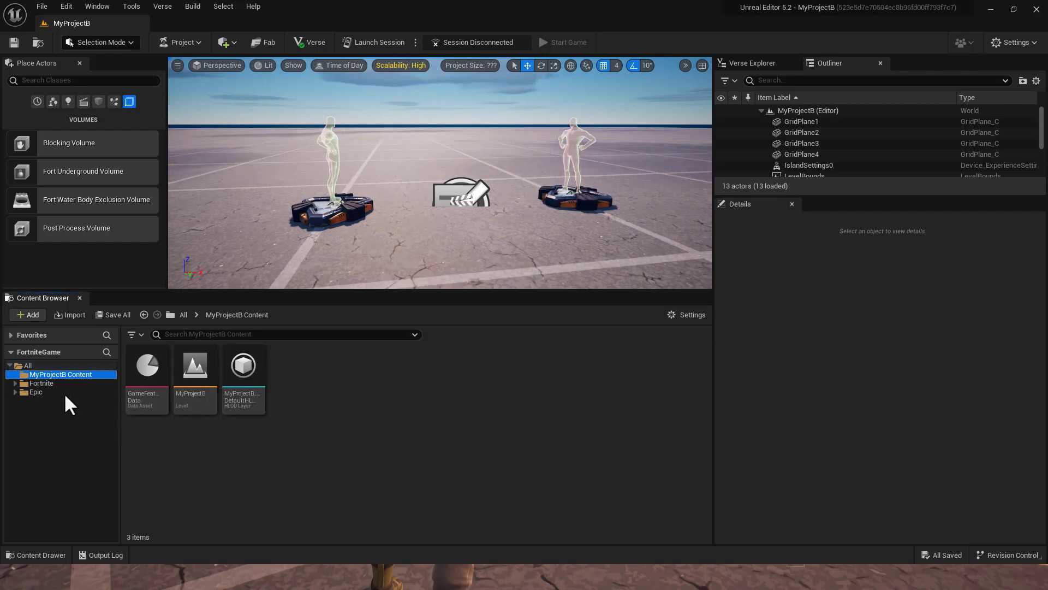
right_click(336, 384)
mouse_move(382, 376)
click(518, 380)
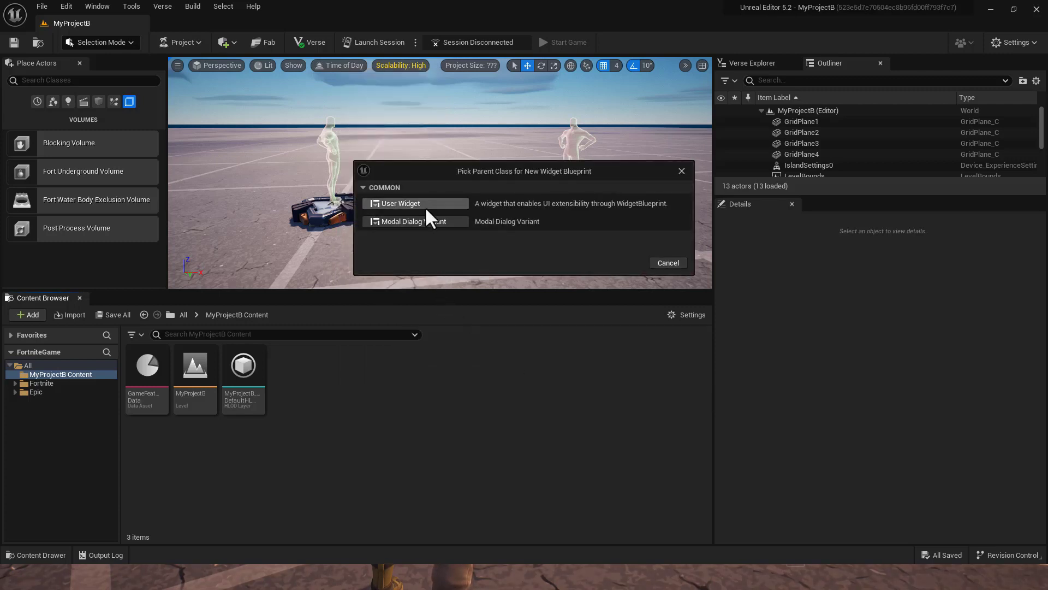
click(427, 205)
text(WBP_Correc)
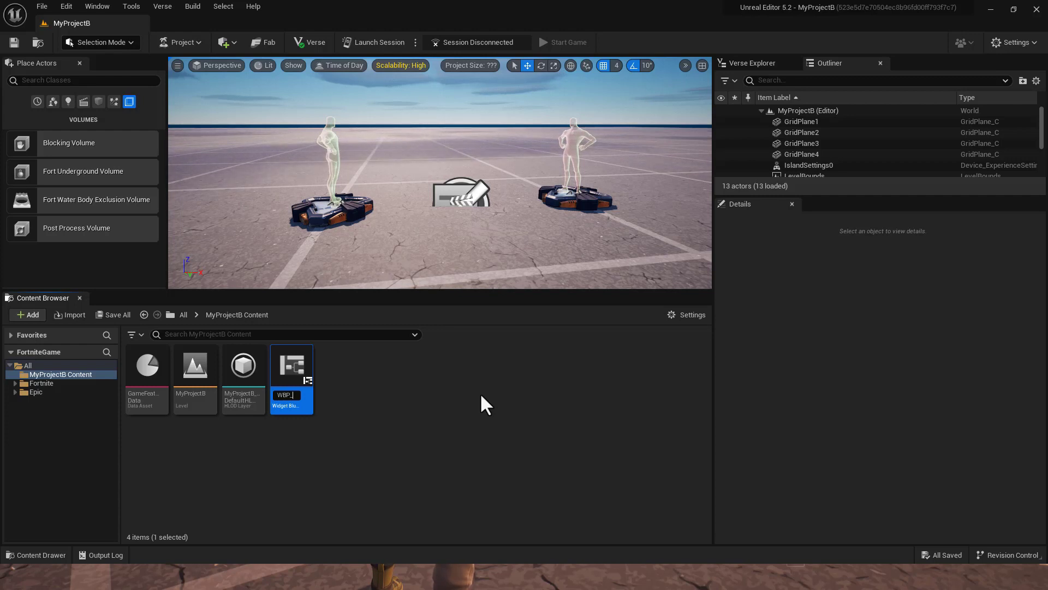
text(t)
key(Return)
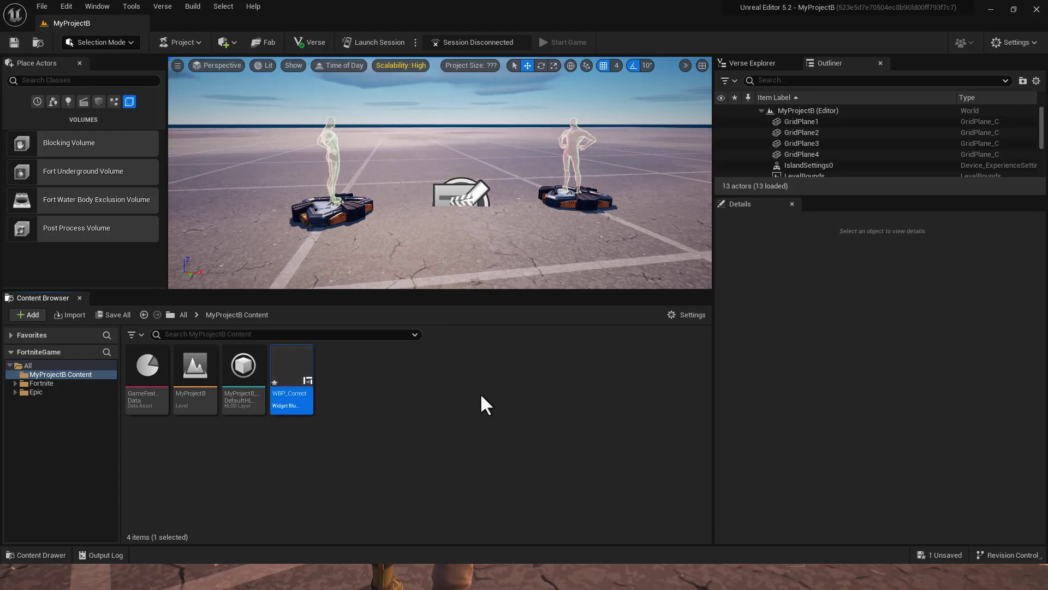
Open WBP_Correct docked beside the level editor tab and add a Canvas Panel to it
double_click(297, 361)
drag(292, 122, 296, 28)
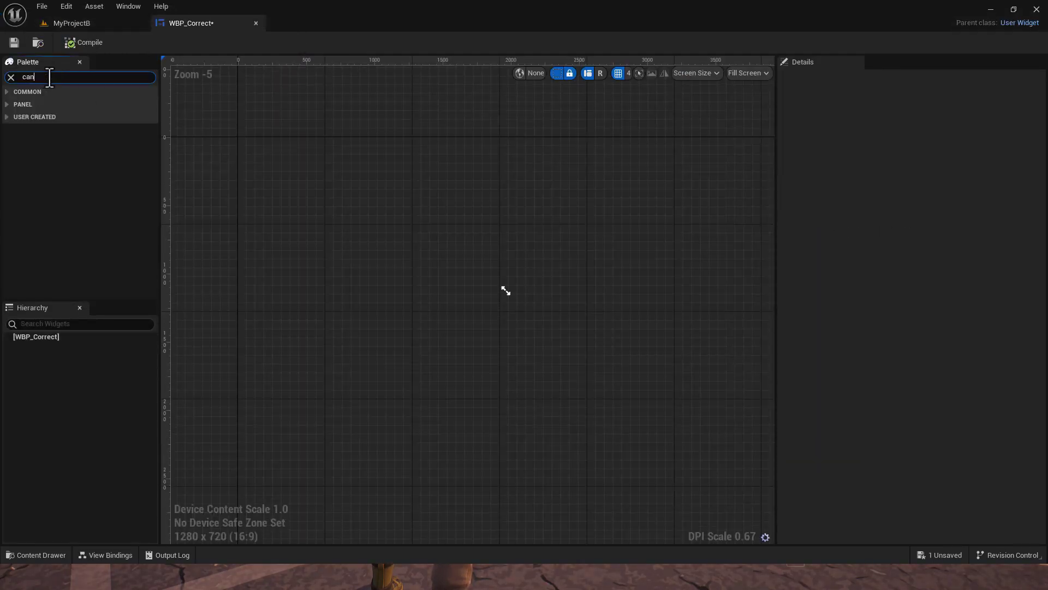
click(44, 104)
drag(45, 104, 314, 262)
Resize the widget's preview screen to 1920 x 1080 and place a UEFN Text Block at about X 952, Y 496
scroll(509, 283, down, 2)
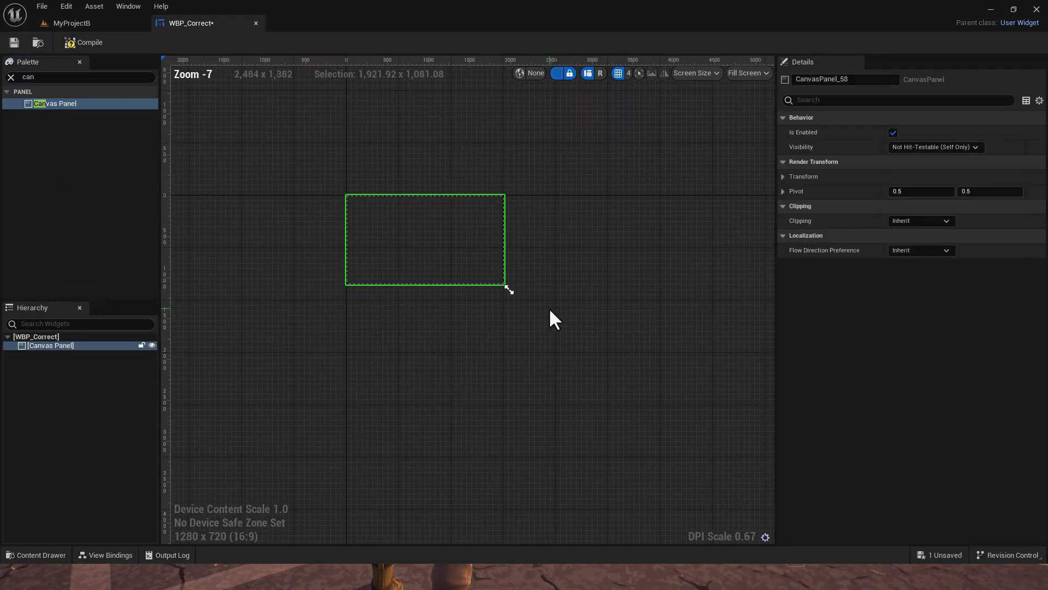
drag(503, 287, 584, 330)
click(47, 79)
text(te)
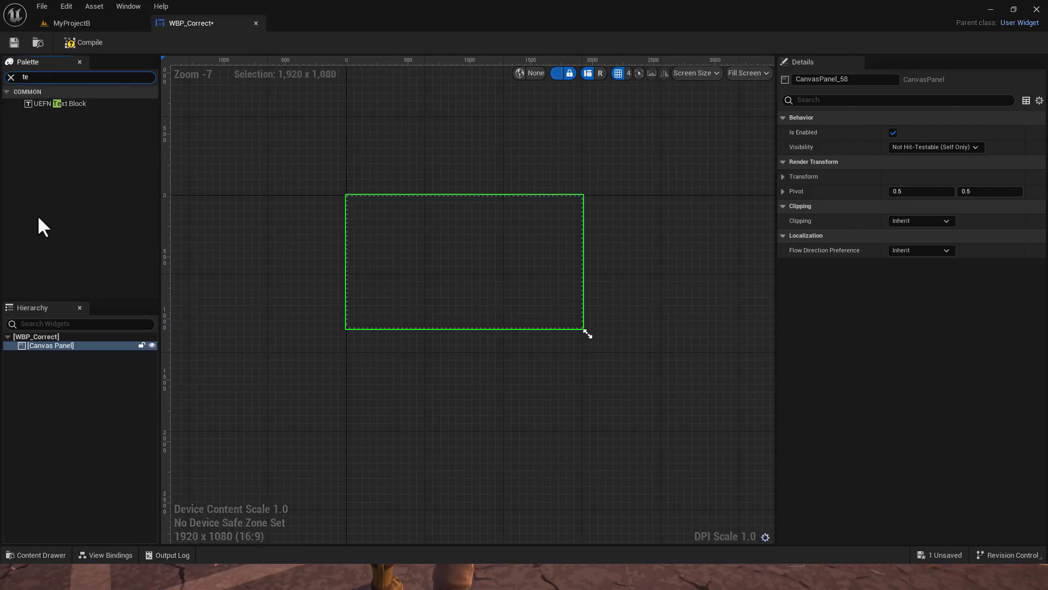
drag(62, 103, 464, 256)
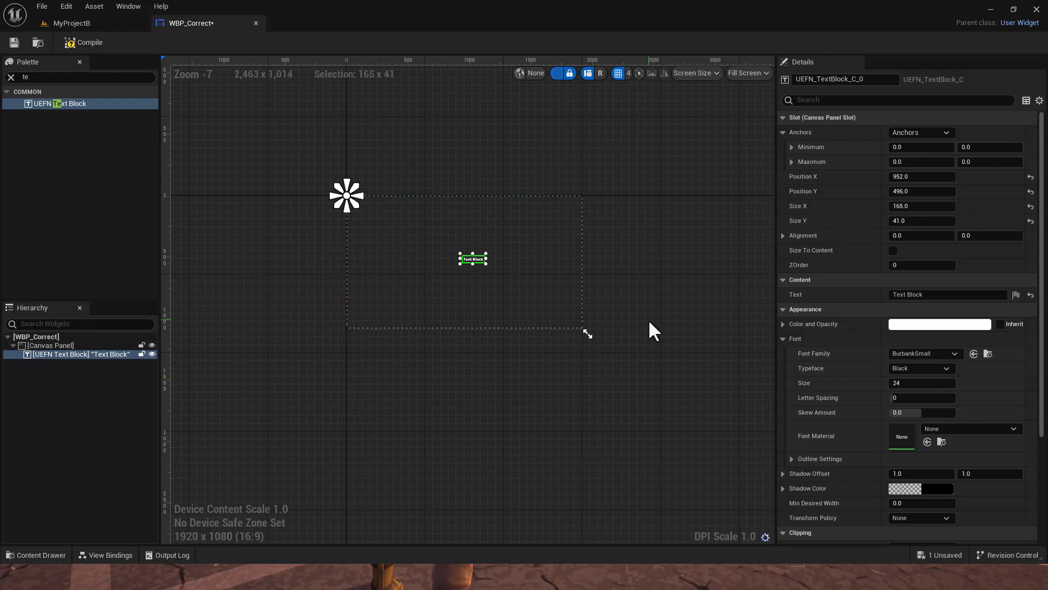
Enable Size To Content for the text block and anchor it to the center of the canvas
click(893, 250)
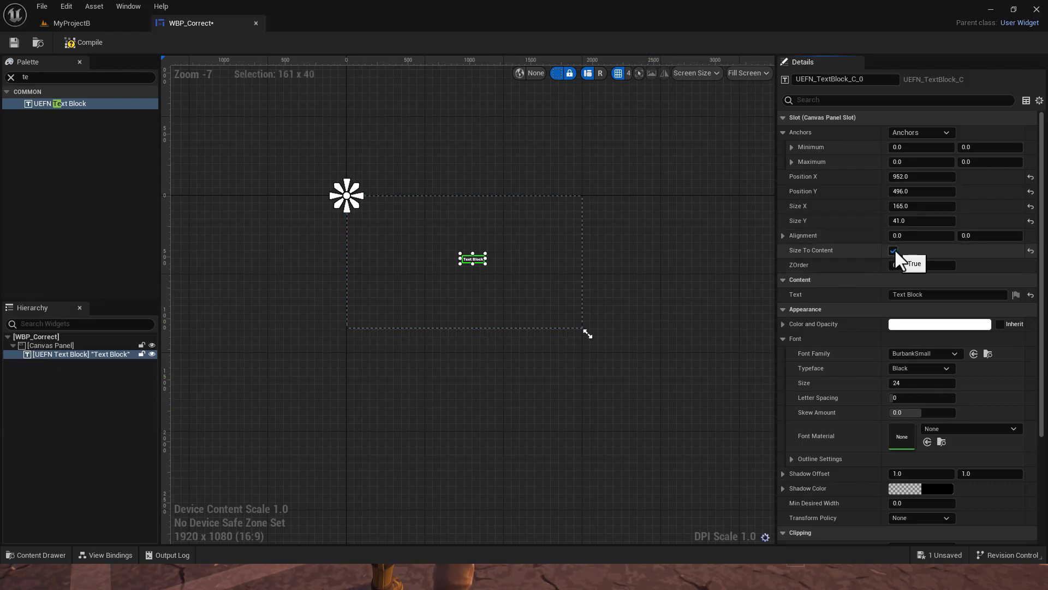
click(941, 132)
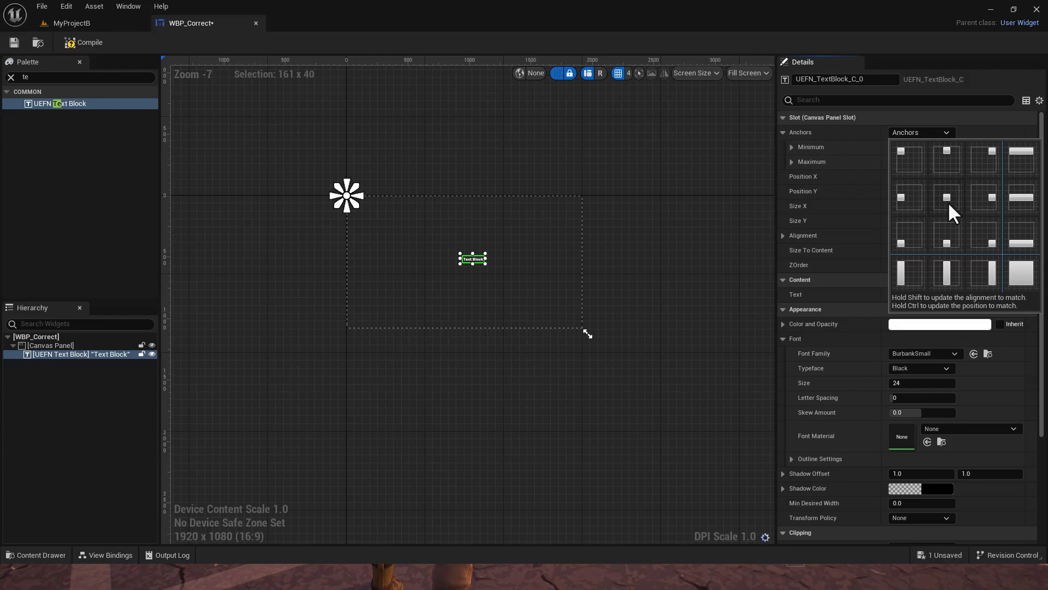
click(947, 198)
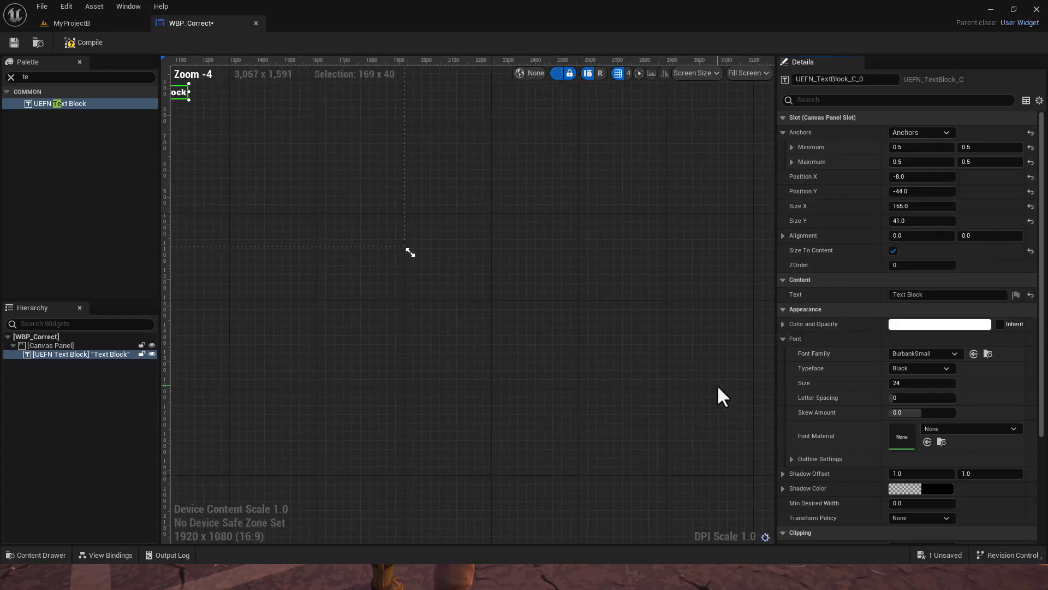
Move the text block to about X -5, Y -40 relative to its center anchor
scroll(540, 368, up, 2)
scroll(538, 360, down, 1)
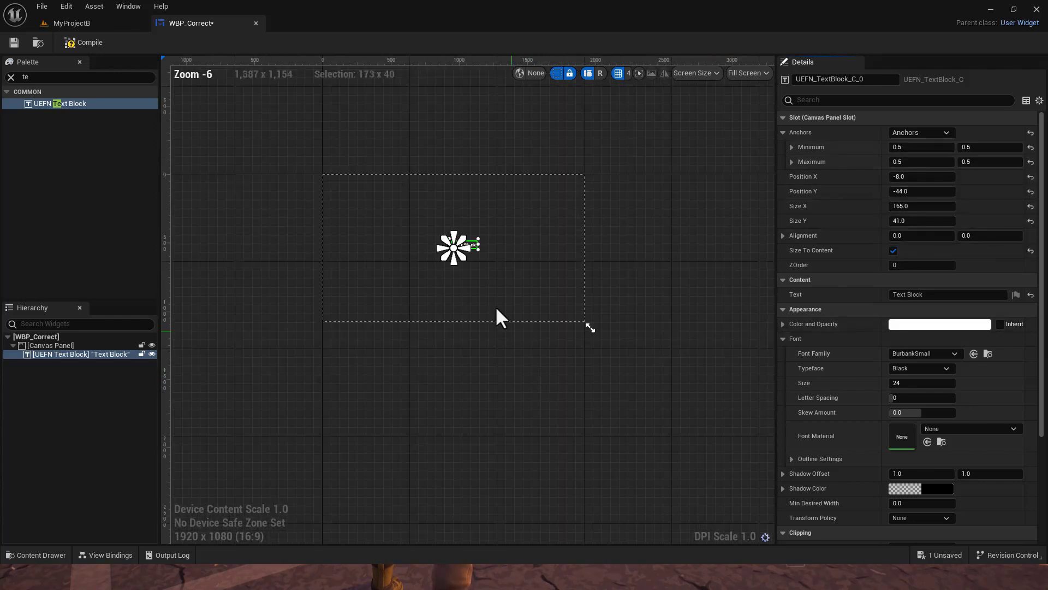
scroll(480, 289, up, 2)
scroll(428, 217, down, 1)
mouse_move(428, 216)
mouse_down()
mouse_move(392, 210)
mouse_move(437, 208)
mouse_move(418, 207)
mouse_up()
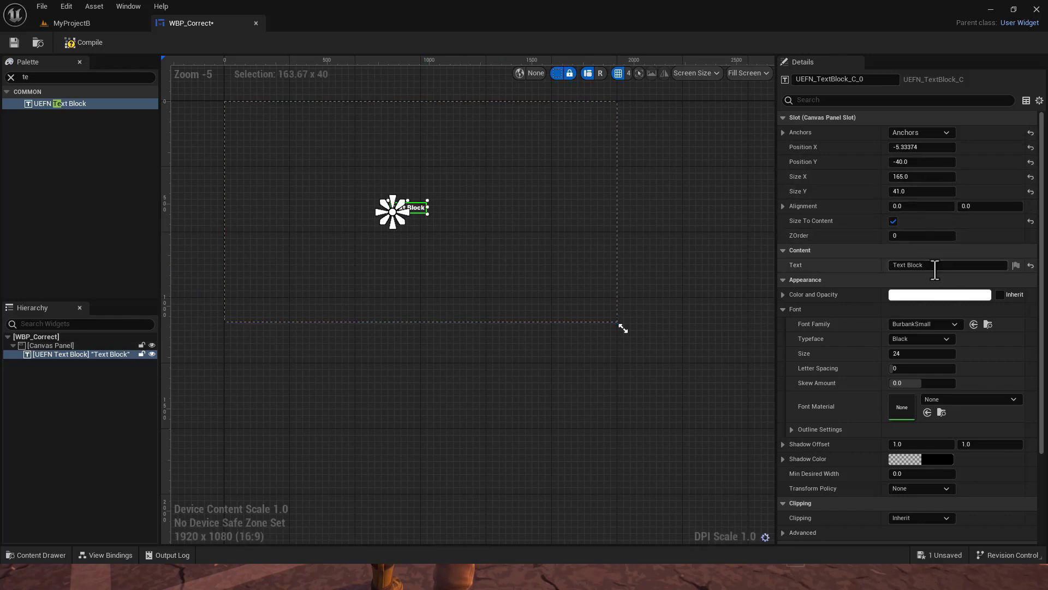
Set the text block's content to "You passed!"
click(935, 266)
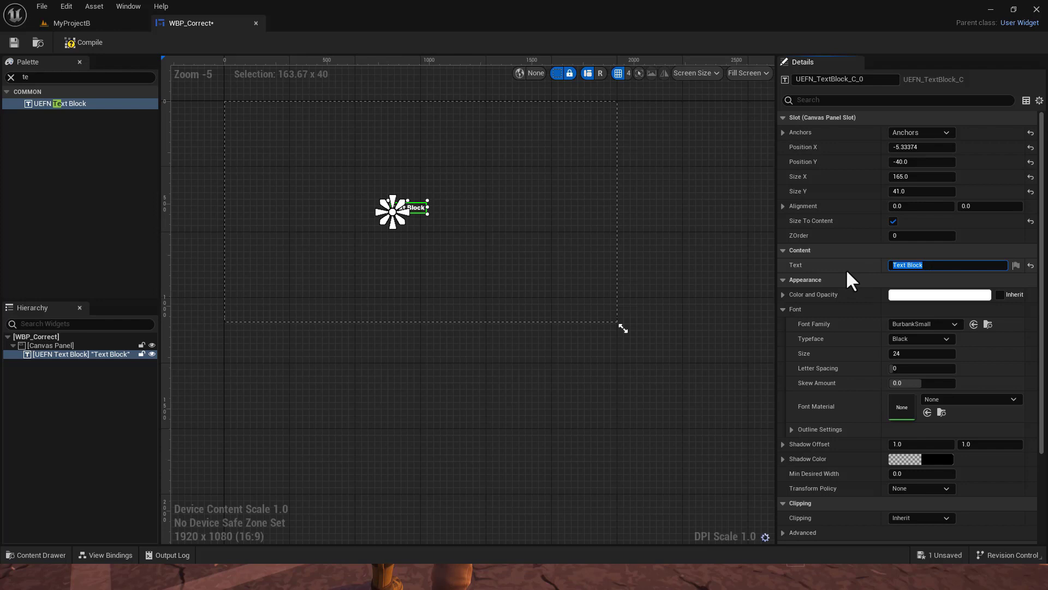
text(Y)
text(ou passe)
text(d )
text(the test)
key(BackSpace)
key(BackSpace)
key(BackSpace)
key(BackSpace)
key(BackSpace)
key(BackSpace)
key(BackSpace)
key(BackSpace)
Color the "You passed!" text bright green, about sRGB hex 00FF79
click(929, 296)
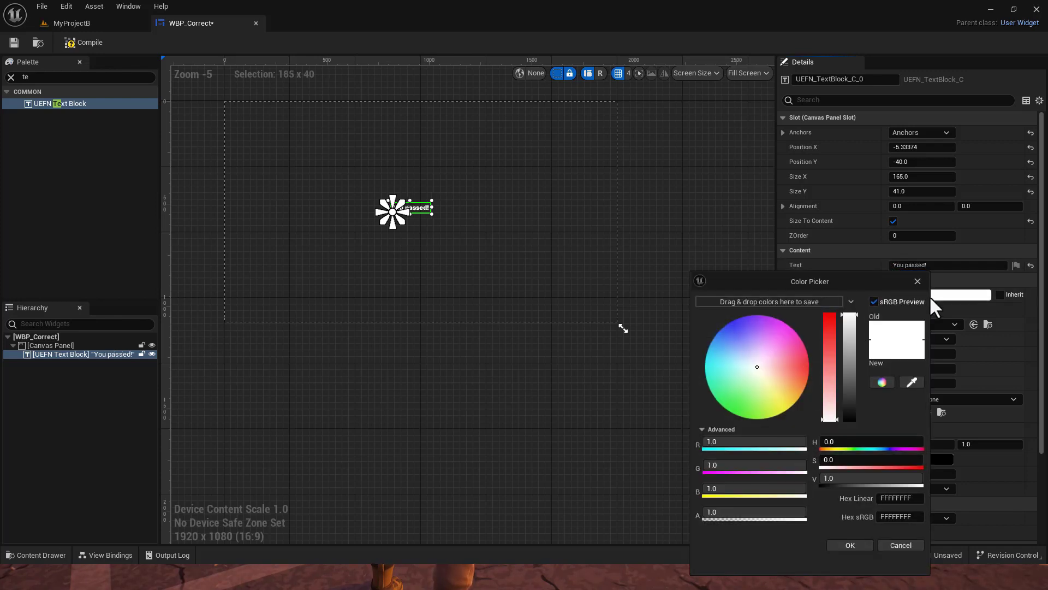
mouse_move(757, 371)
mouse_down()
mouse_move(691, 419)
mouse_move(700, 428)
mouse_up()
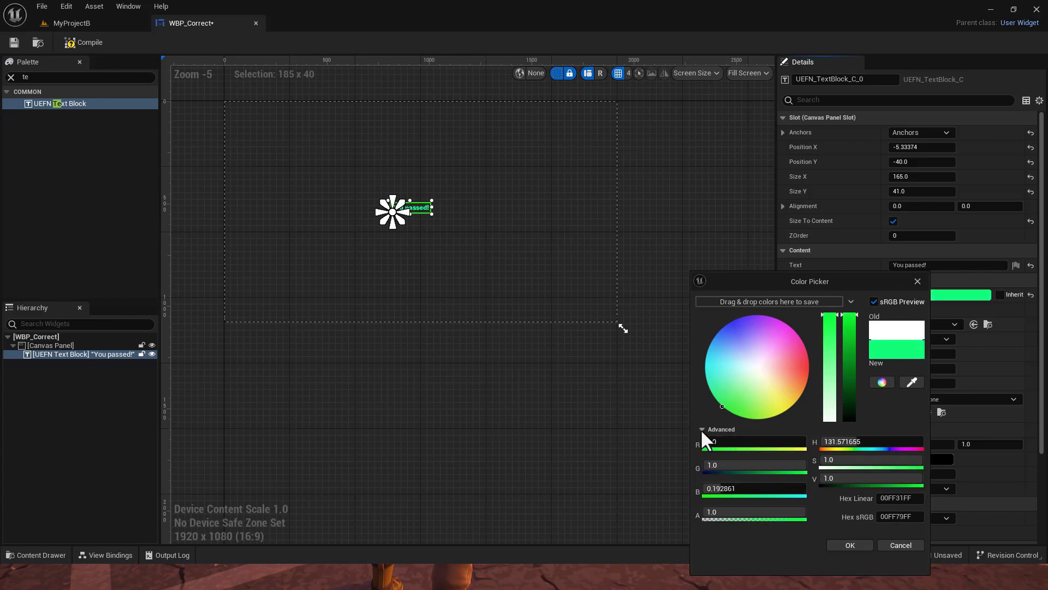
click(863, 546)
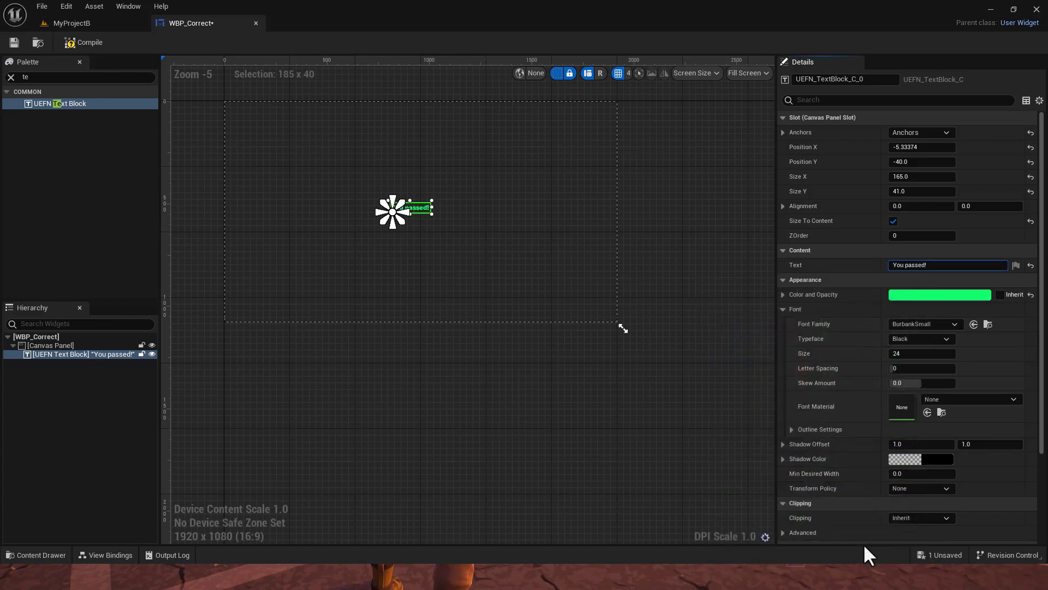
Enlarge the "You passed!" font to size 112 and center the text on the canvas at about X -273, Y -68
click(898, 355)
text(120)
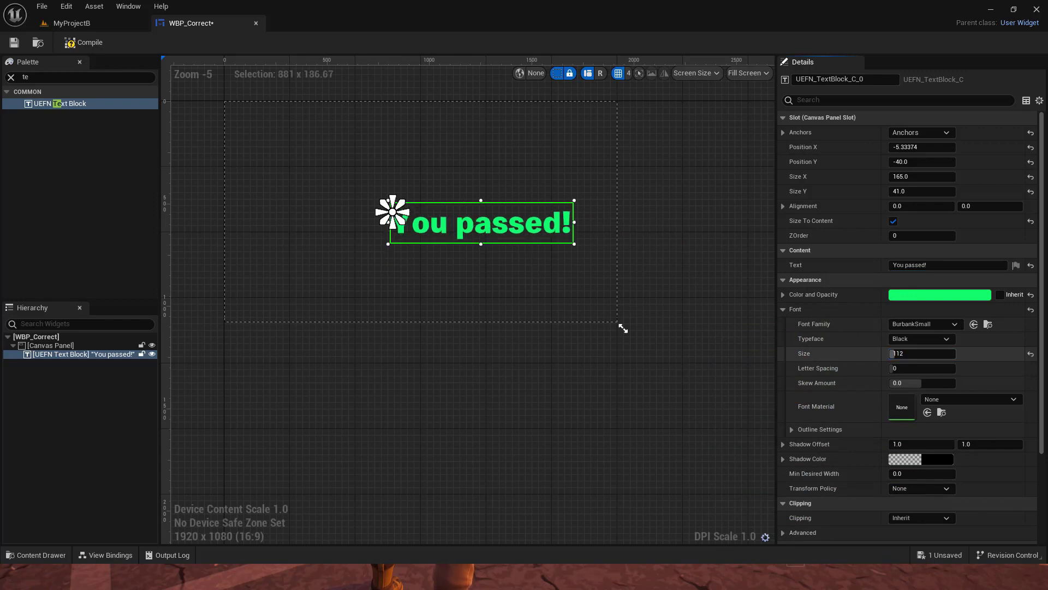
drag(483, 232, 422, 217)
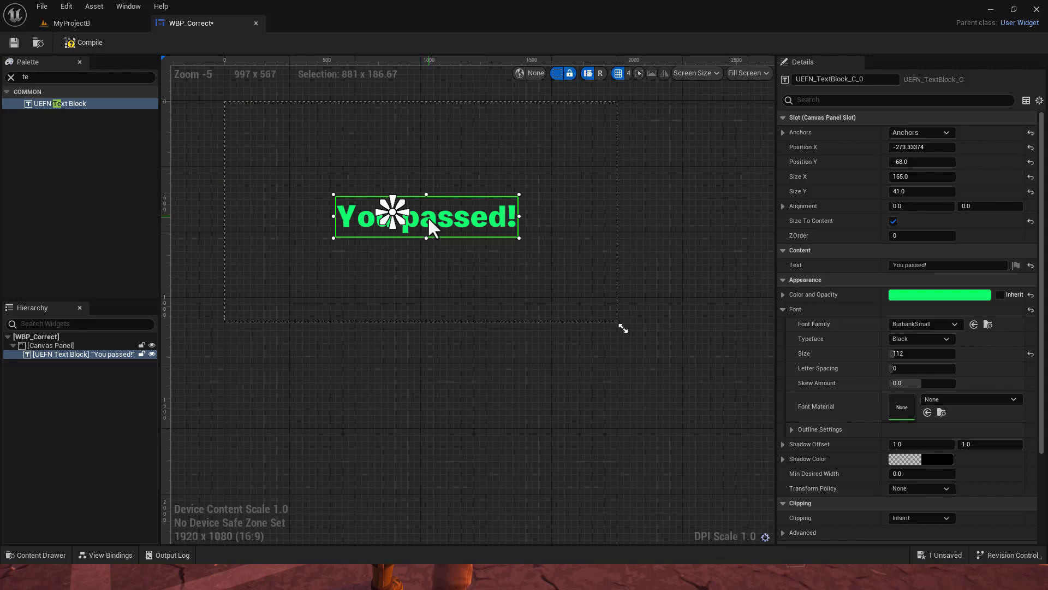
Compile and save WBP_Correct, and return to the MyProjectB level
click(81, 41)
click(12, 43)
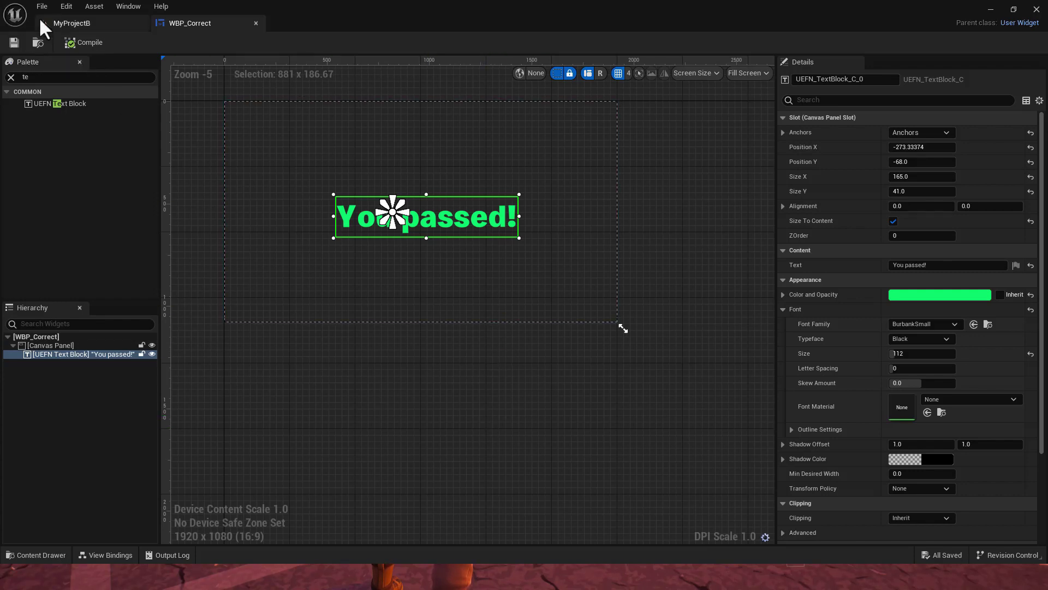
click(72, 22)
Duplicate the WBP_Correct widget in MyProjectB Content and name the copy WBP_Fail
mouse_move(299, 365)
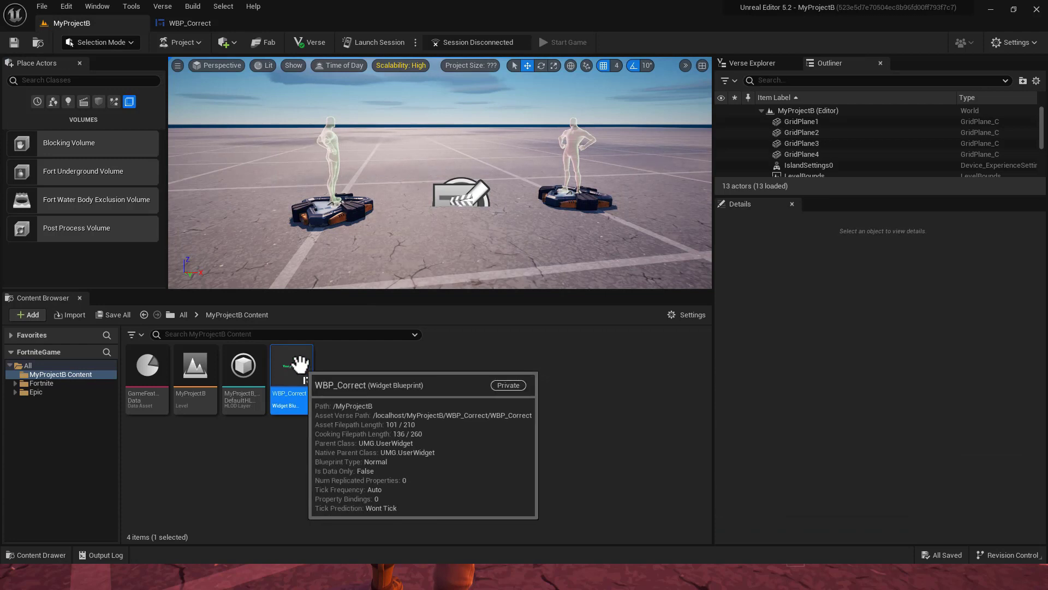
key(ctrl+d)
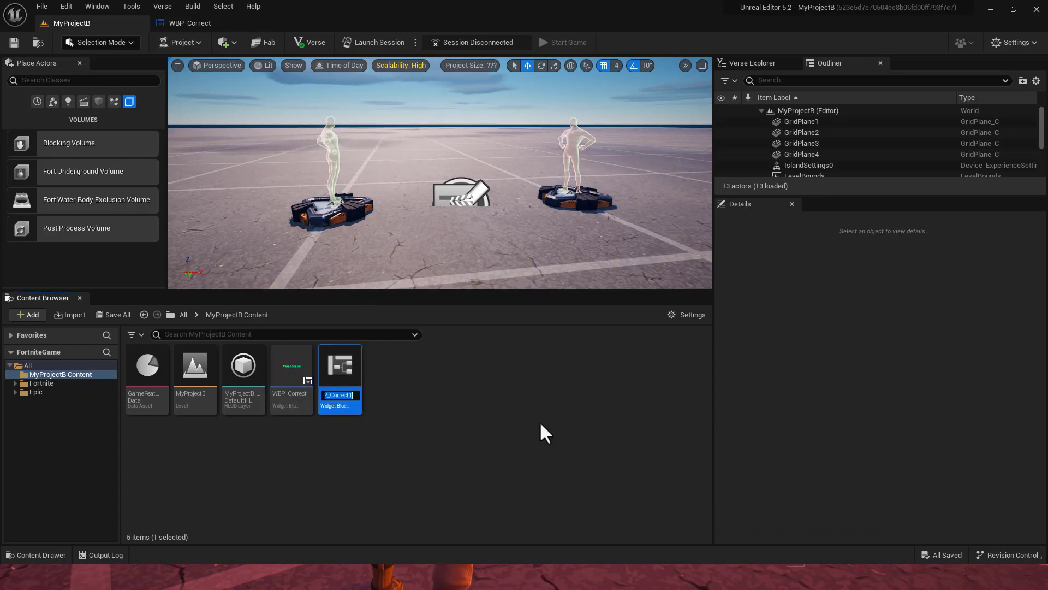
text(WBP_)
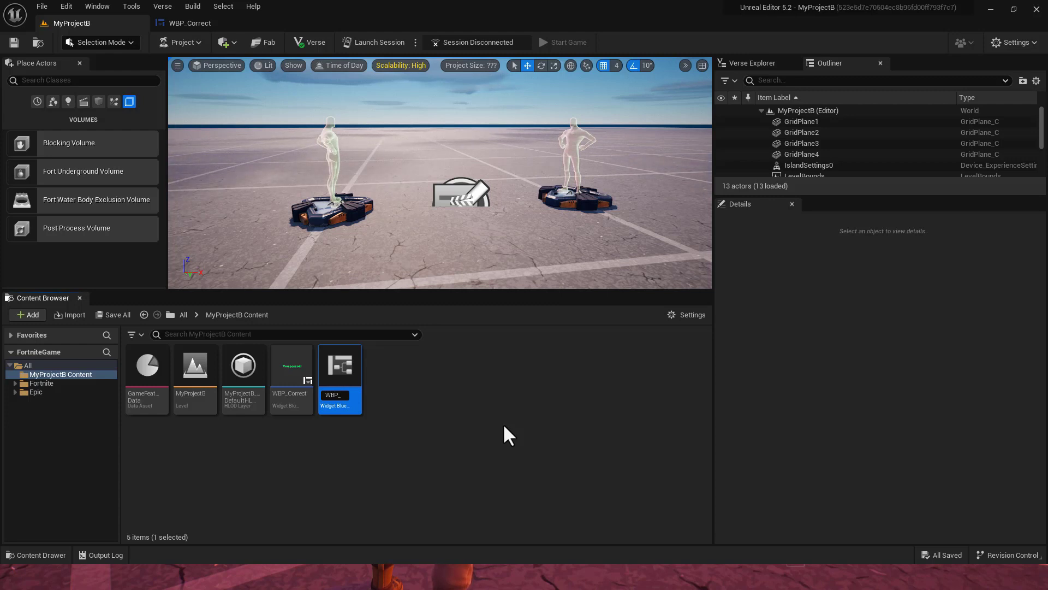
text(Fail)
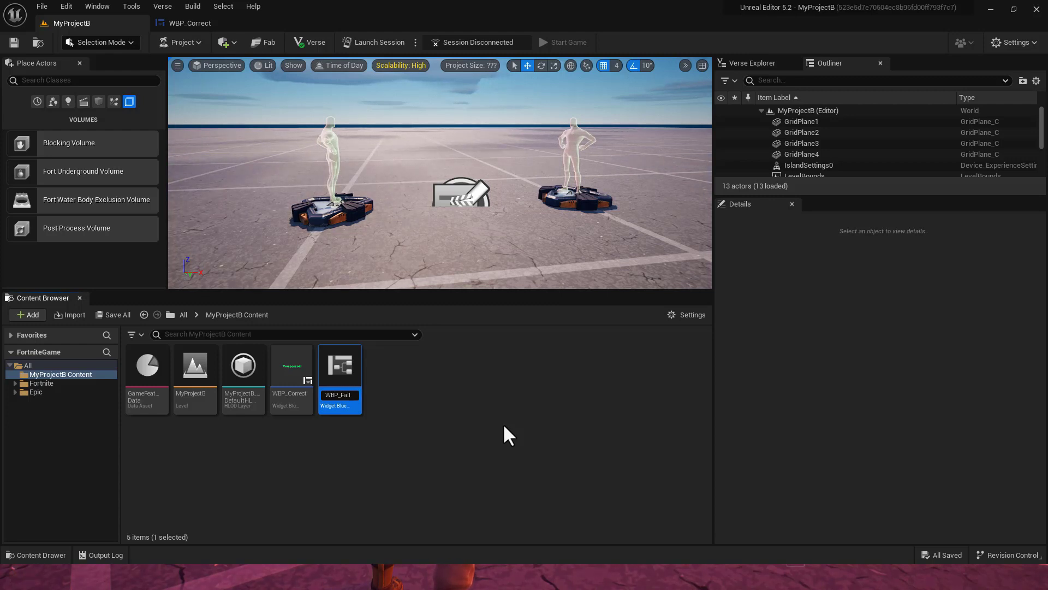
key(Return)
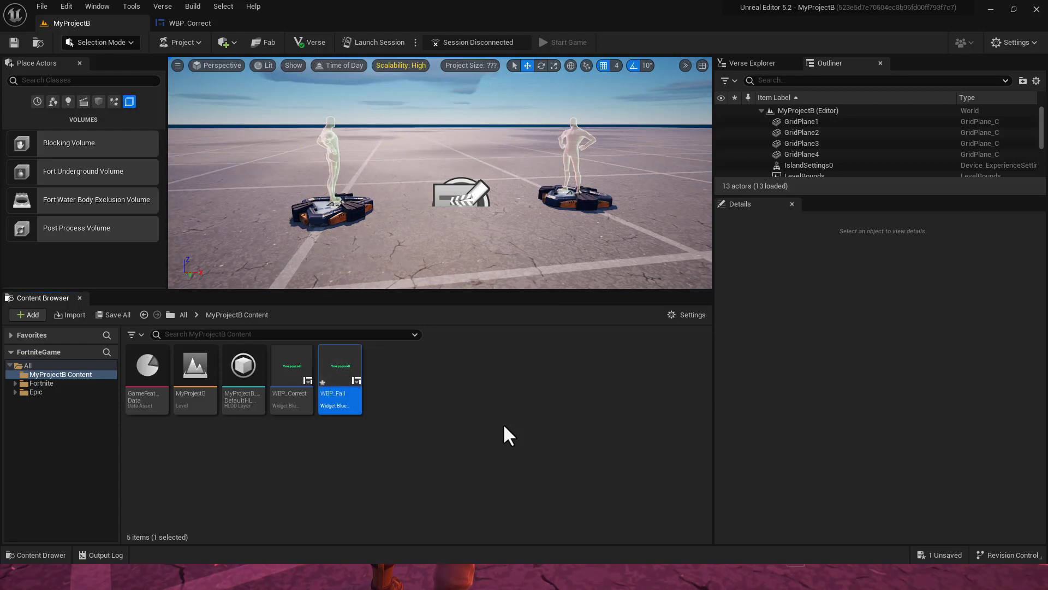
Open WBP_Fail and change its text block to "You failed. Sorry!"
double_click(345, 365)
click(502, 330)
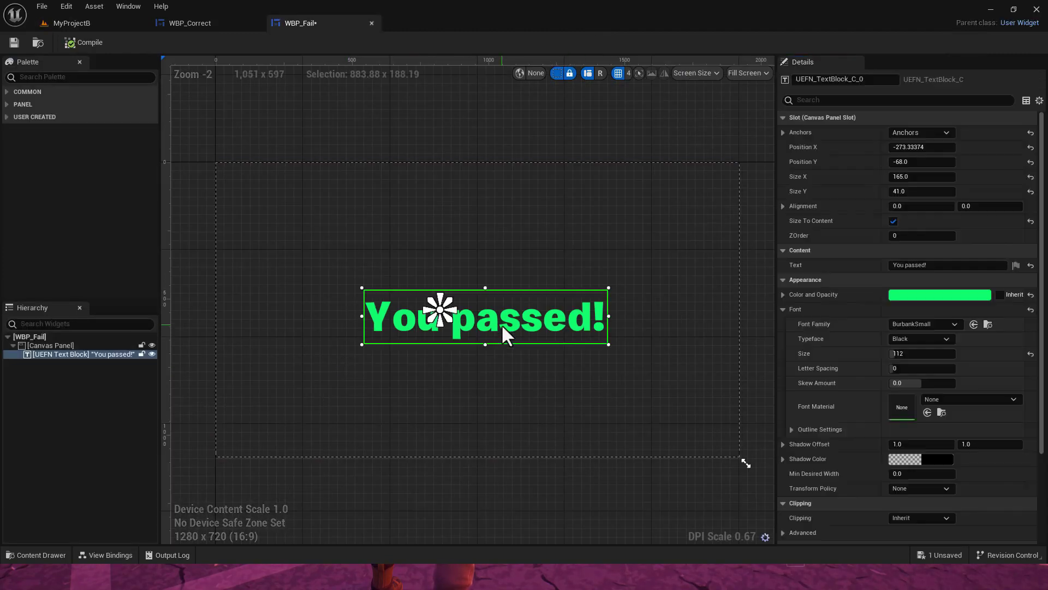
click(942, 266)
key(BackSpace)
key(BackSpace)
key(BackSpace)
key(BackSpace)
key(BackSpace)
key(BackSpace)
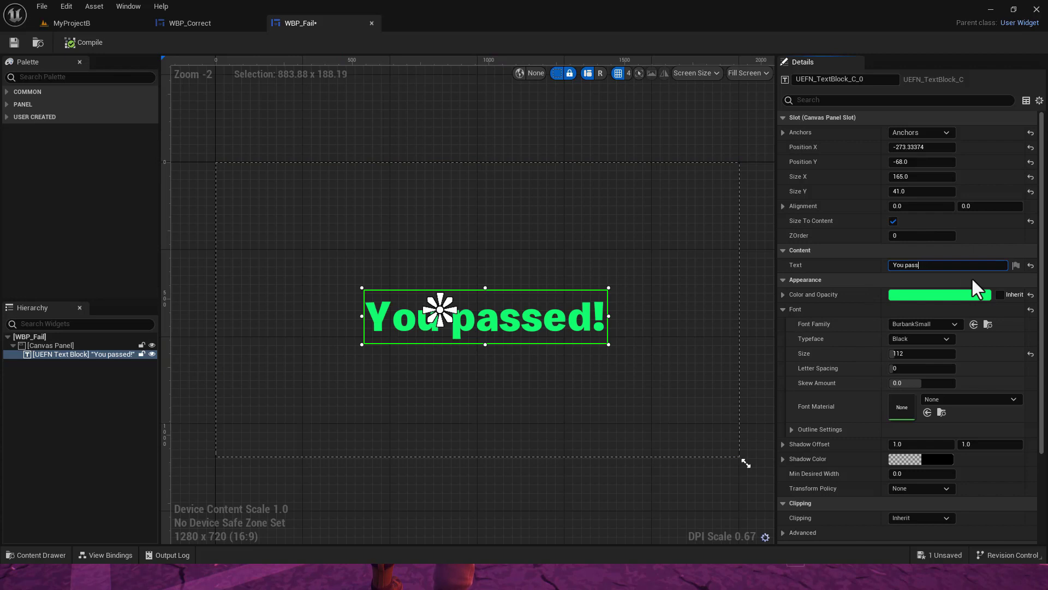
text(failed. Sorry!)
Color the "You failed. Sorry!" text red, about sRGB hex FF0049
click(971, 290)
drag(838, 356, 860, 361)
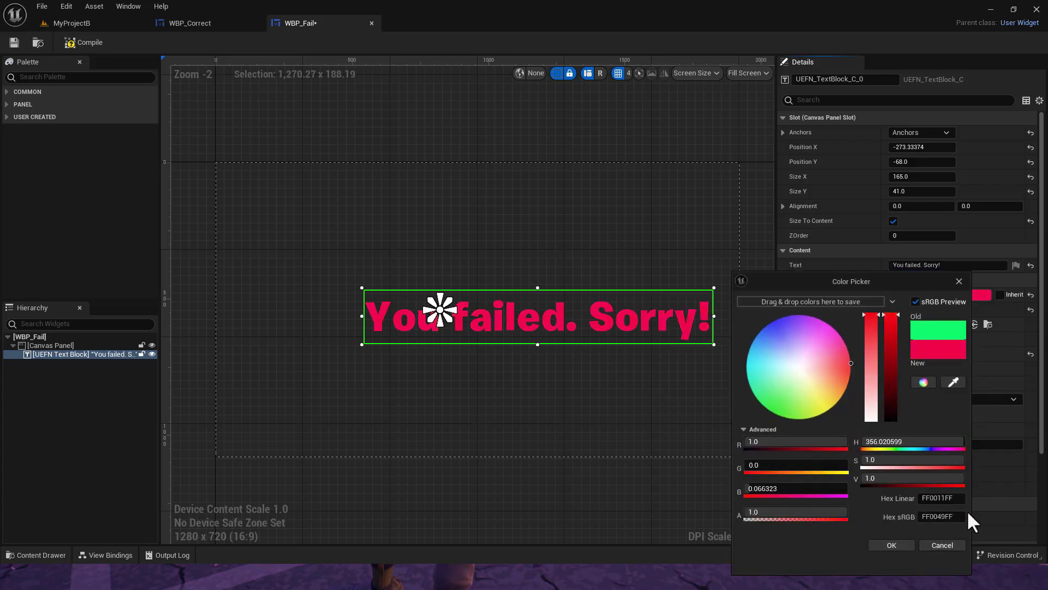
click(896, 545)
Center the failure text at about X -526, Y -109, and compile and save WBP_Fail before returning to the level
drag(576, 317, 508, 309)
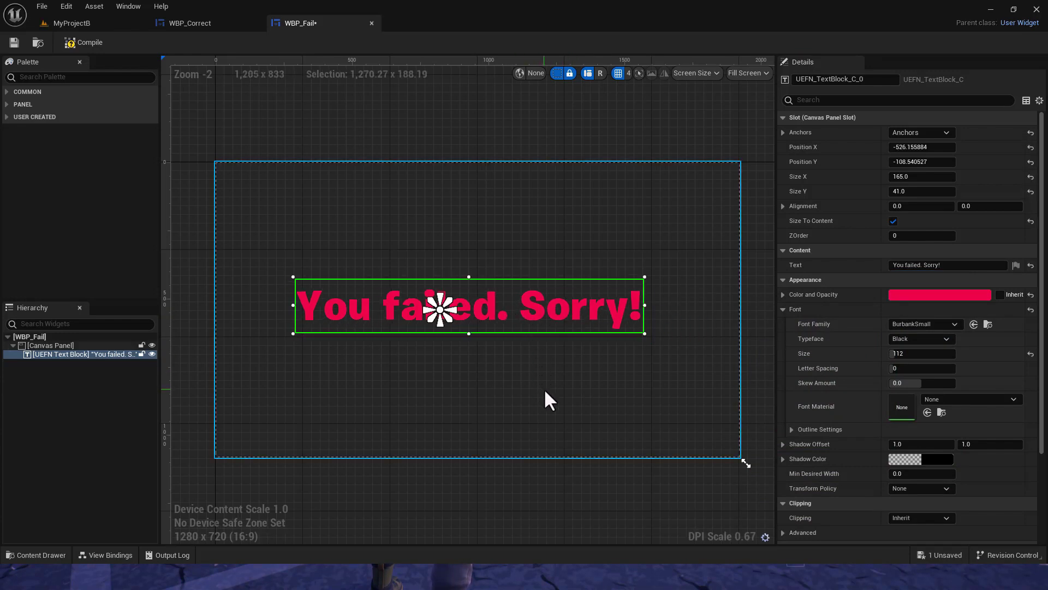
click(82, 42)
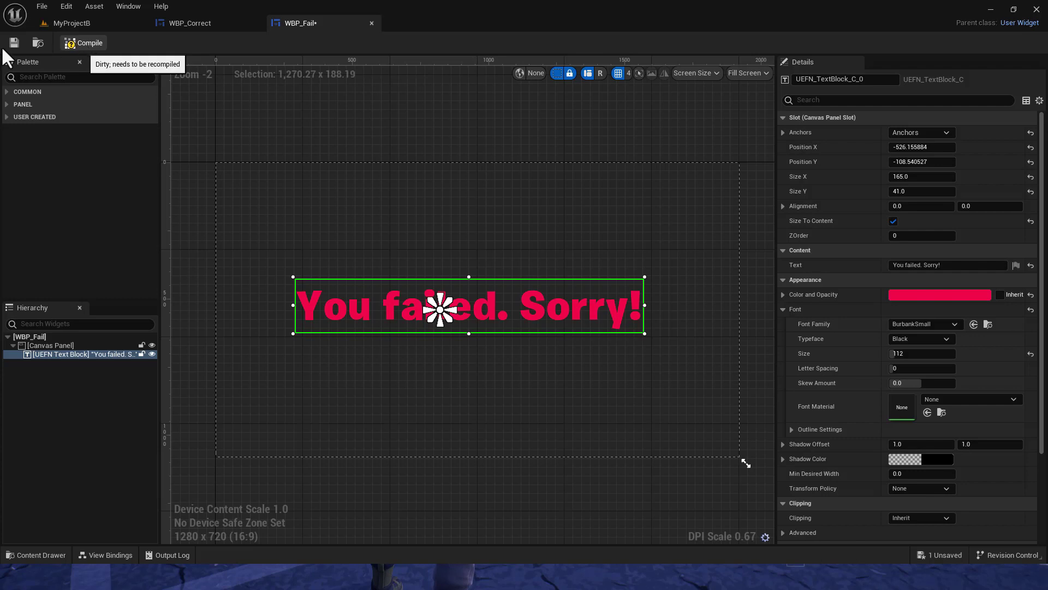
click(14, 42)
click(109, 23)
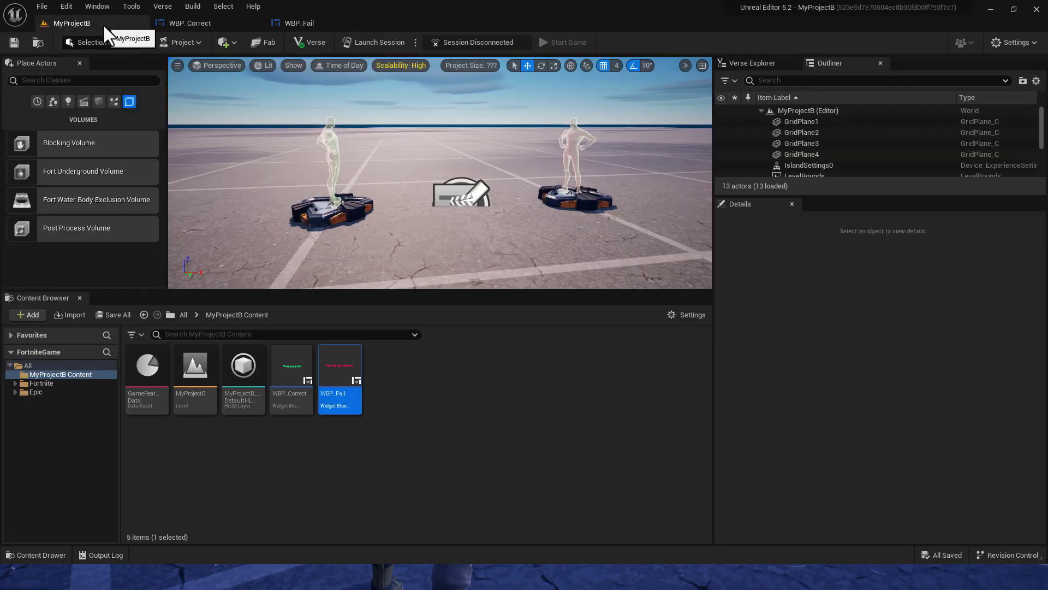
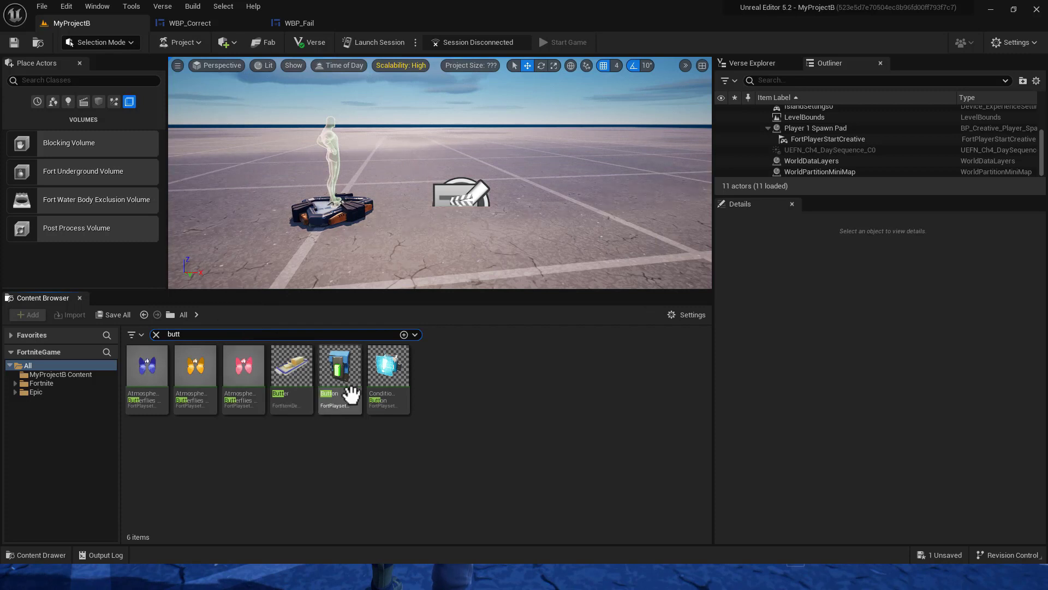
Place a Button device near the player spawn pad and a Pop-up Dialog Device on the Button's far side
drag(341, 369, 493, 145)
click(215, 336)
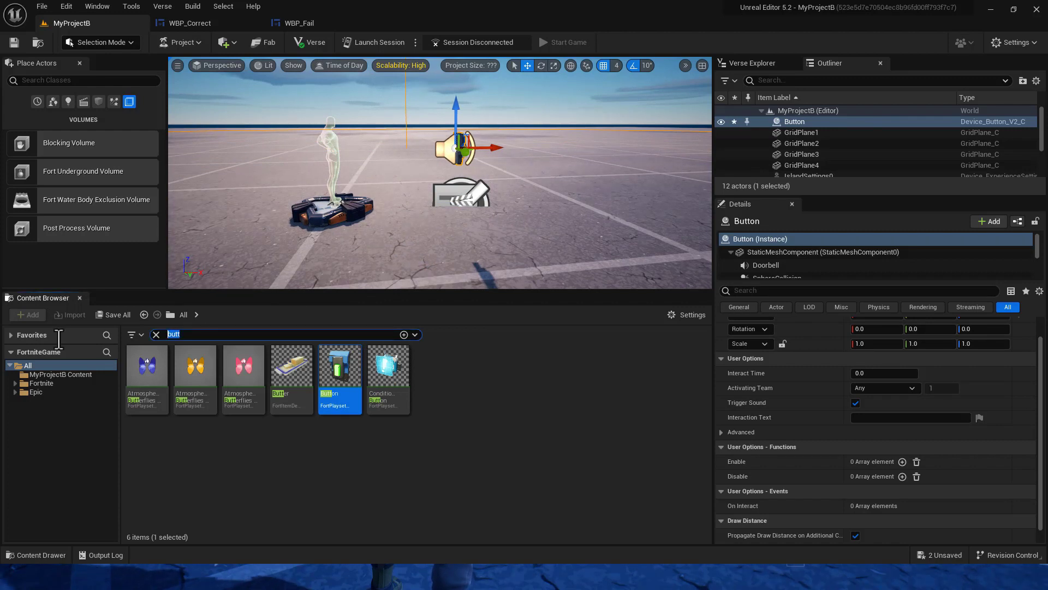
text(pop)
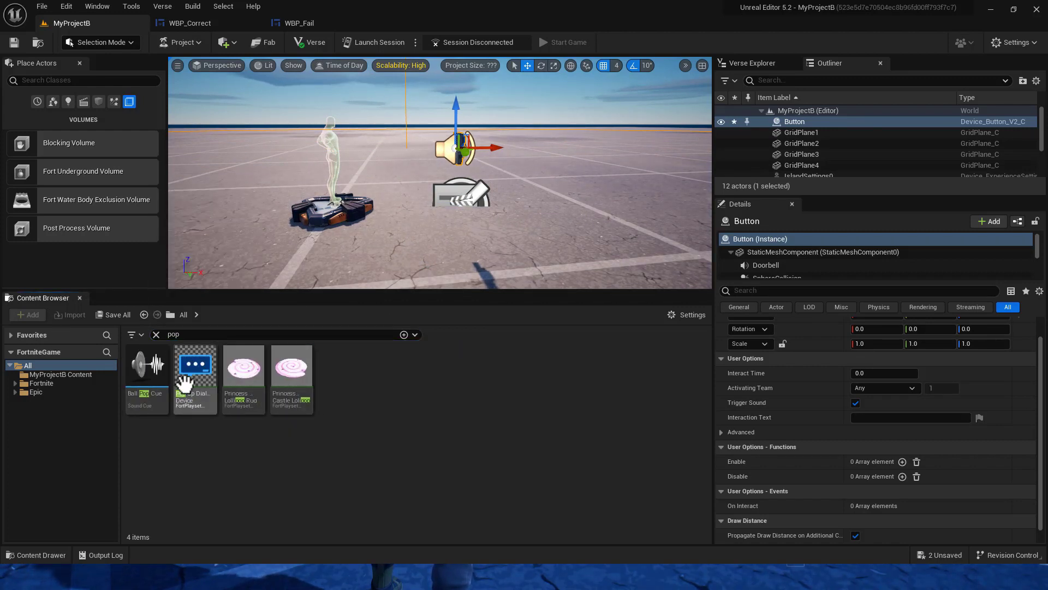
drag(194, 367, 576, 137)
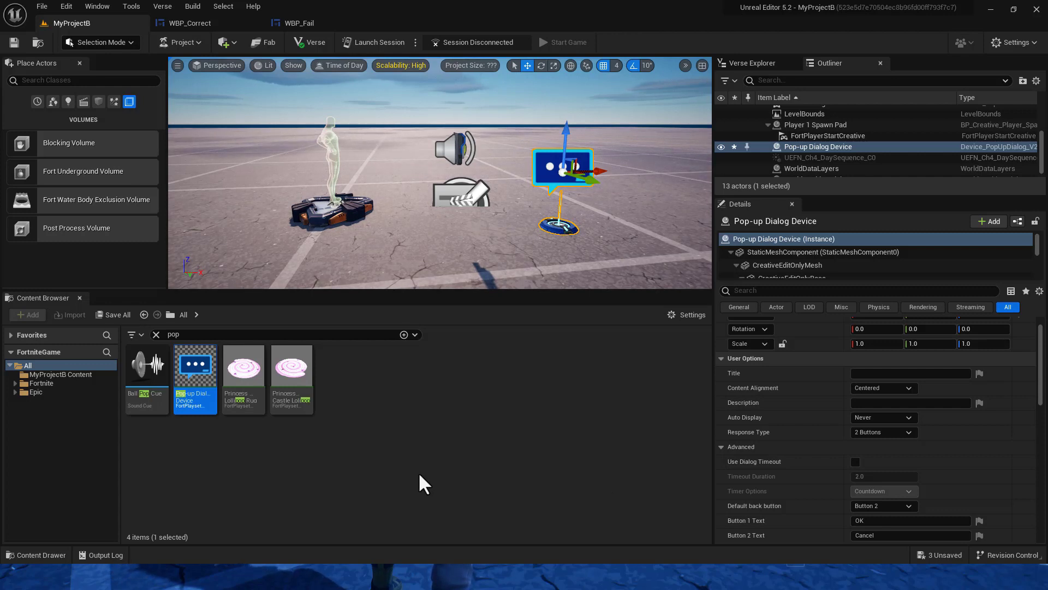
Find the HUD Message Device and place two of them side by side on the ground in front of the other devices
click(211, 333)
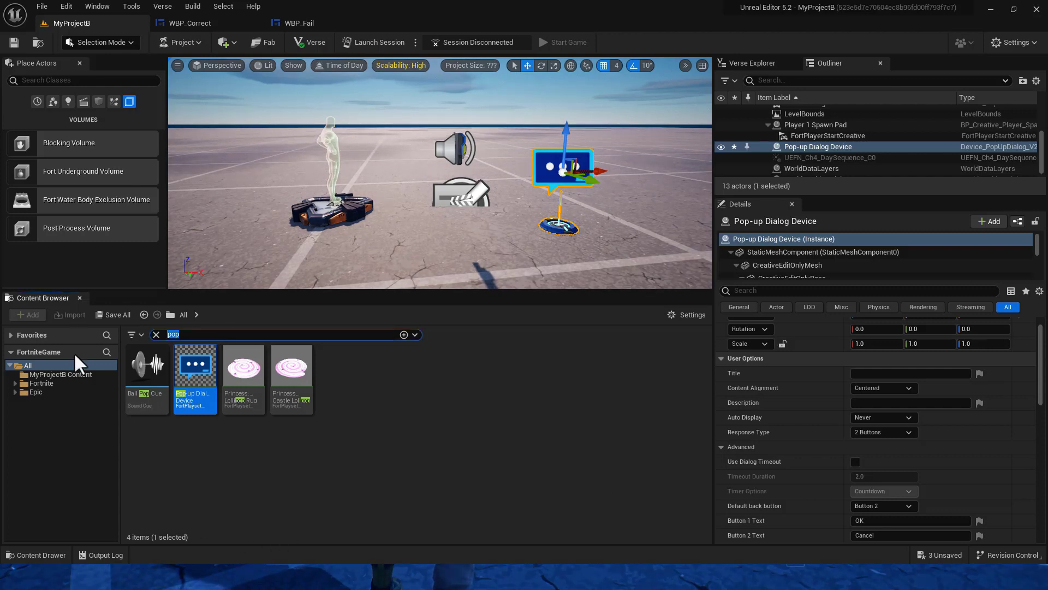
text(hud)
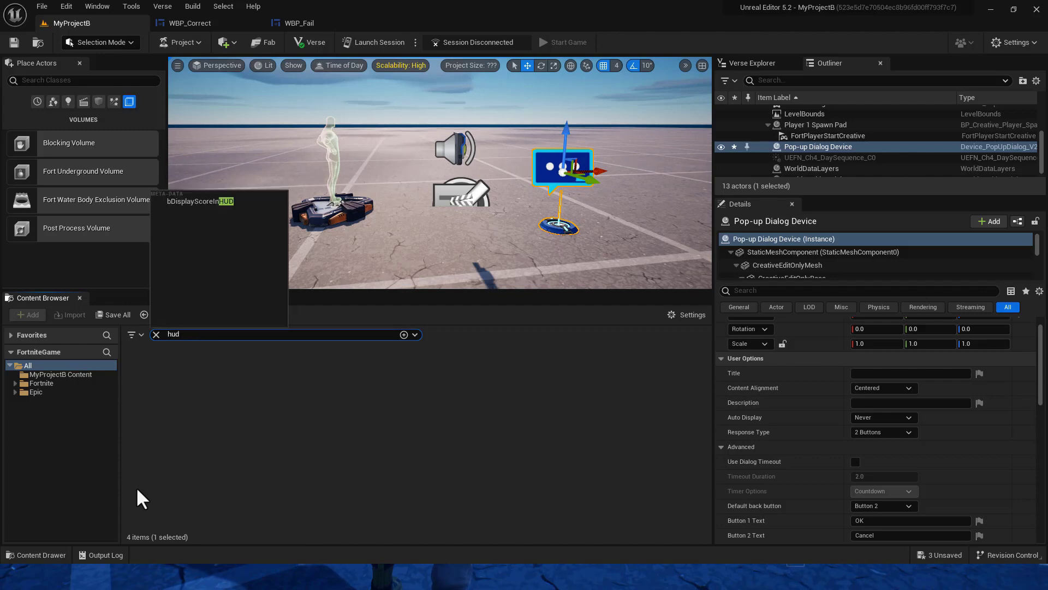
key(Return)
drag(195, 371, 400, 246)
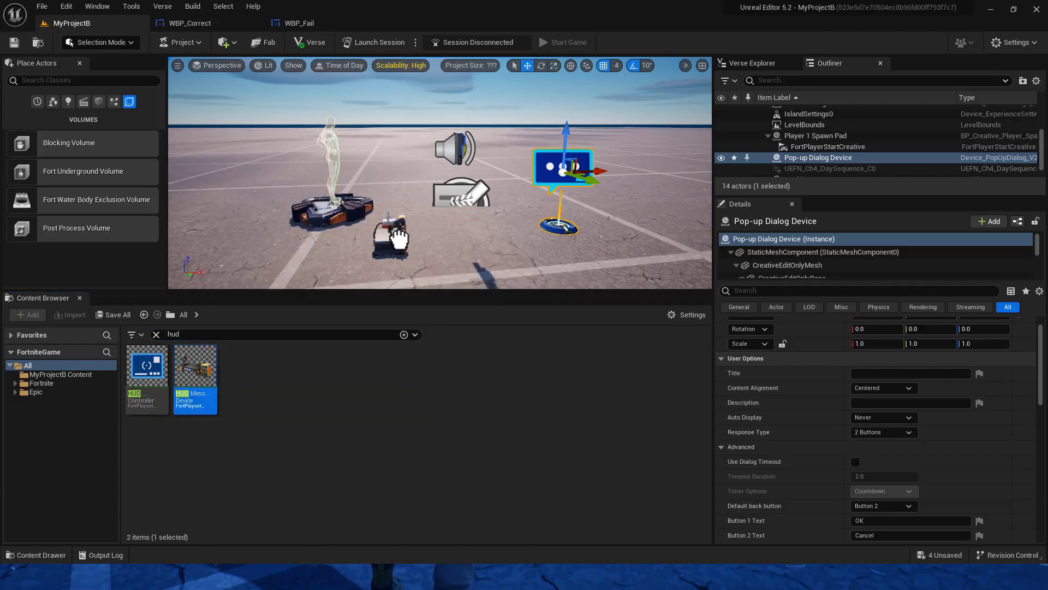
drag(195, 372, 493, 253)
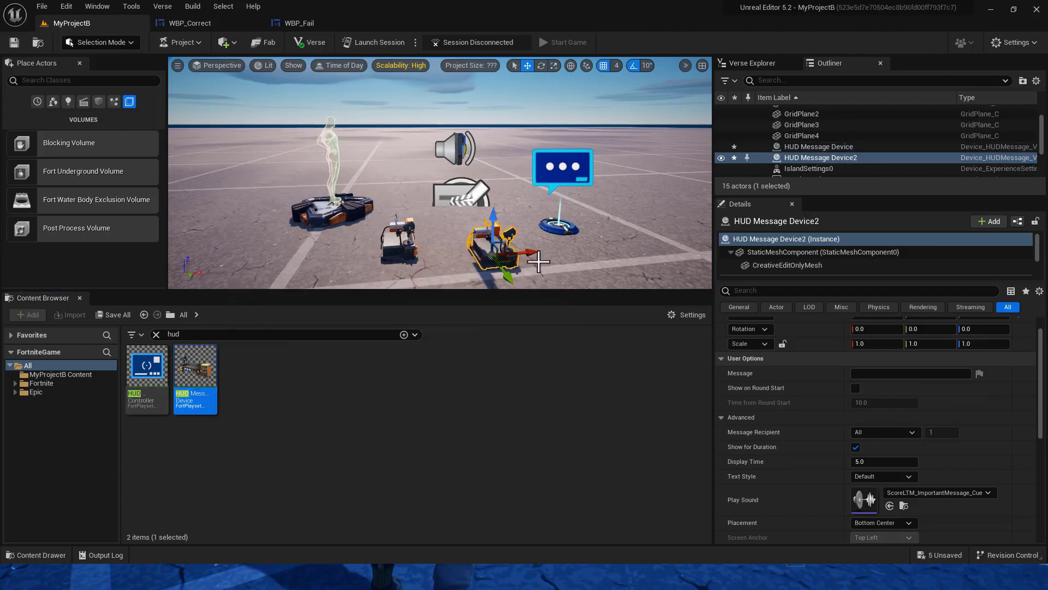
Rename the first HUD Message Device to HUD_Correct
click(831, 148)
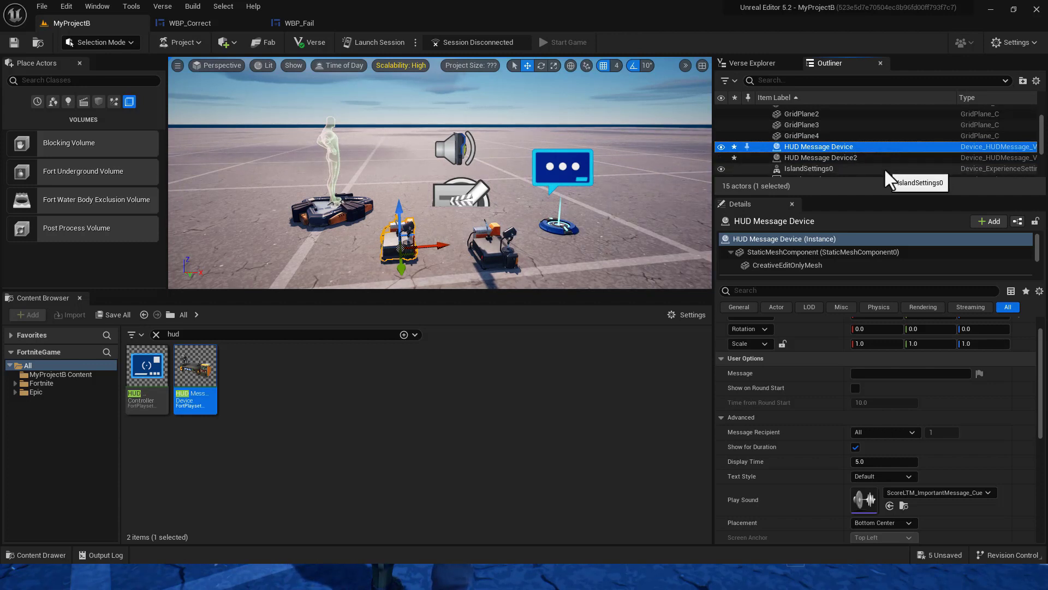
key(F2)
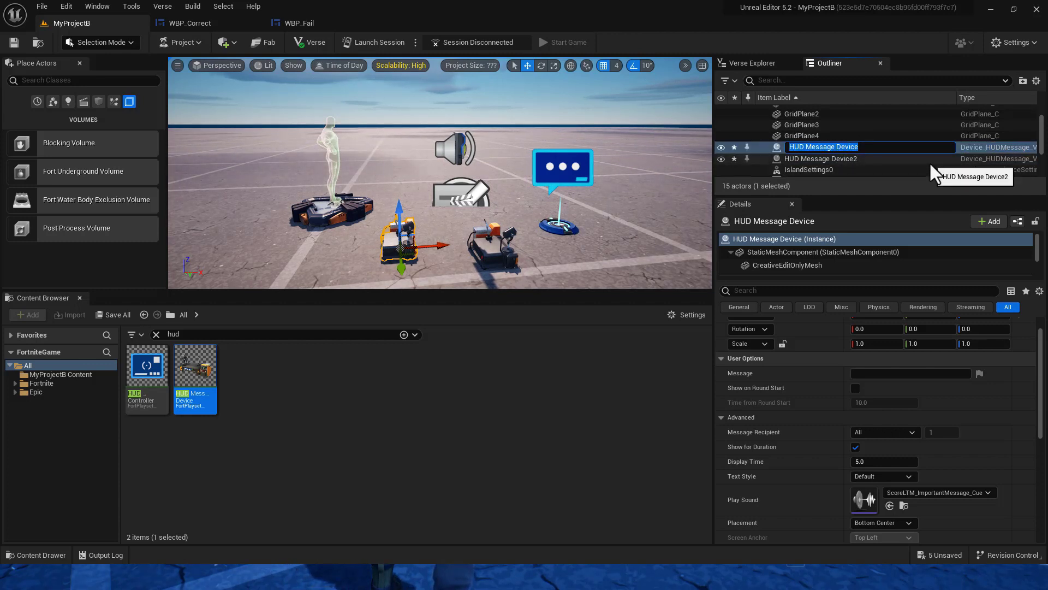
key(BackSpace)
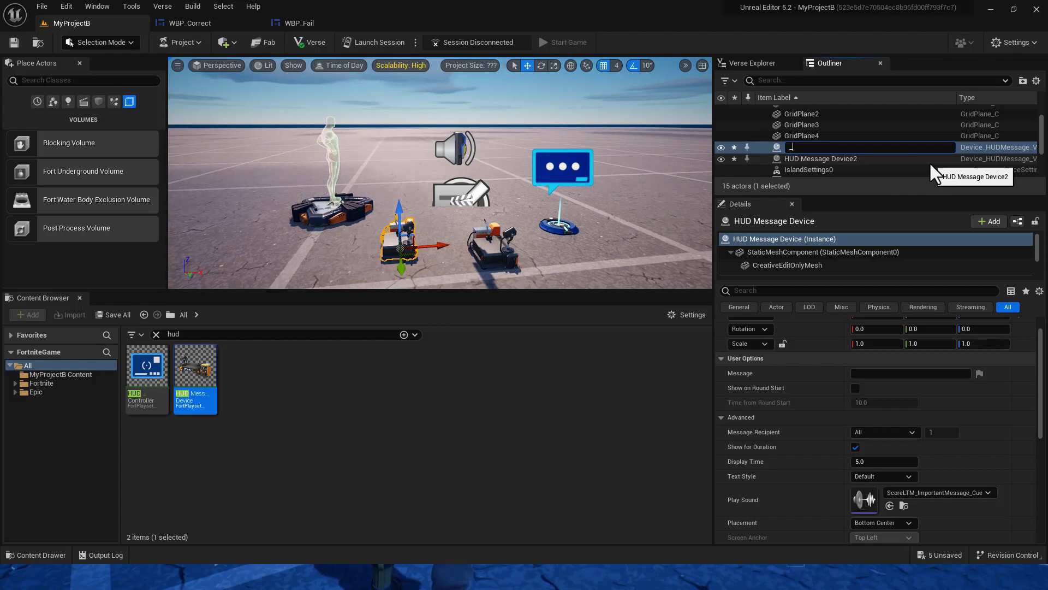
text(HUD)
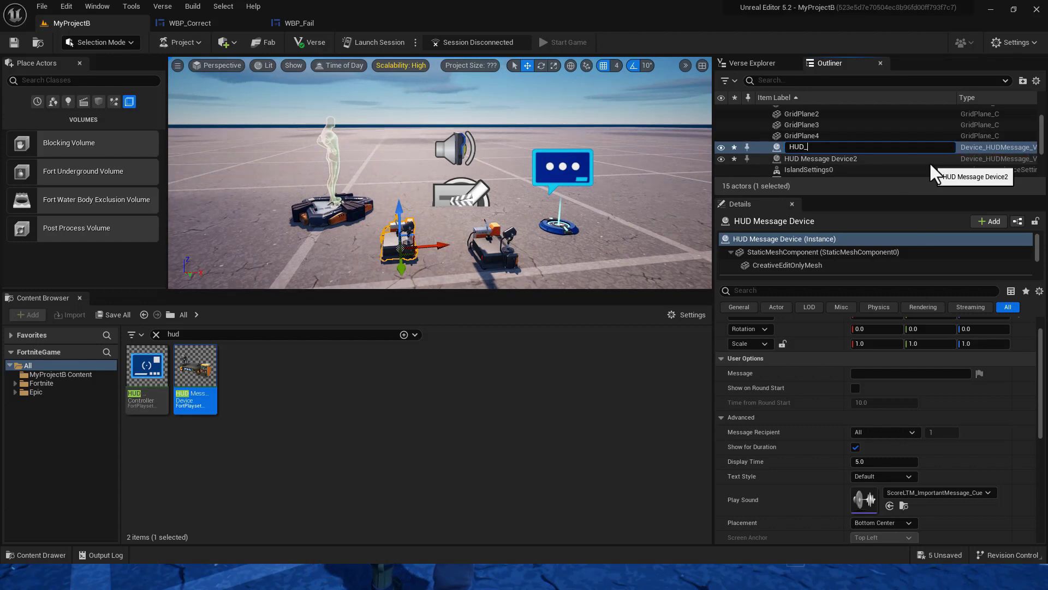
text(_Correct)
Rename the second HUD Message Device to HUD_Fail
click(853, 161)
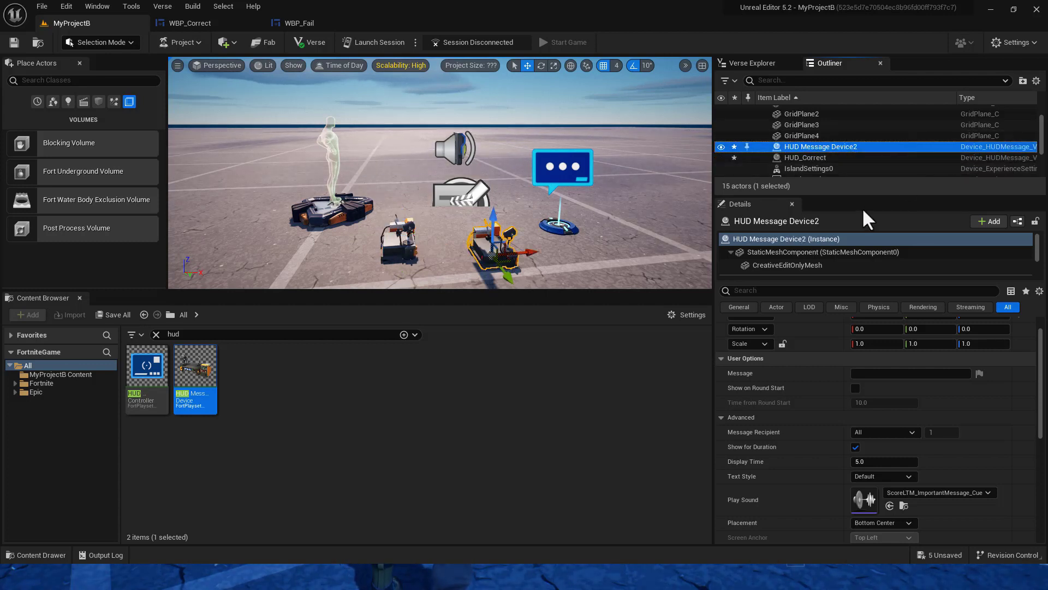
key(F2)
key(ctrl+Left)
key(ctrl+BackSpace)
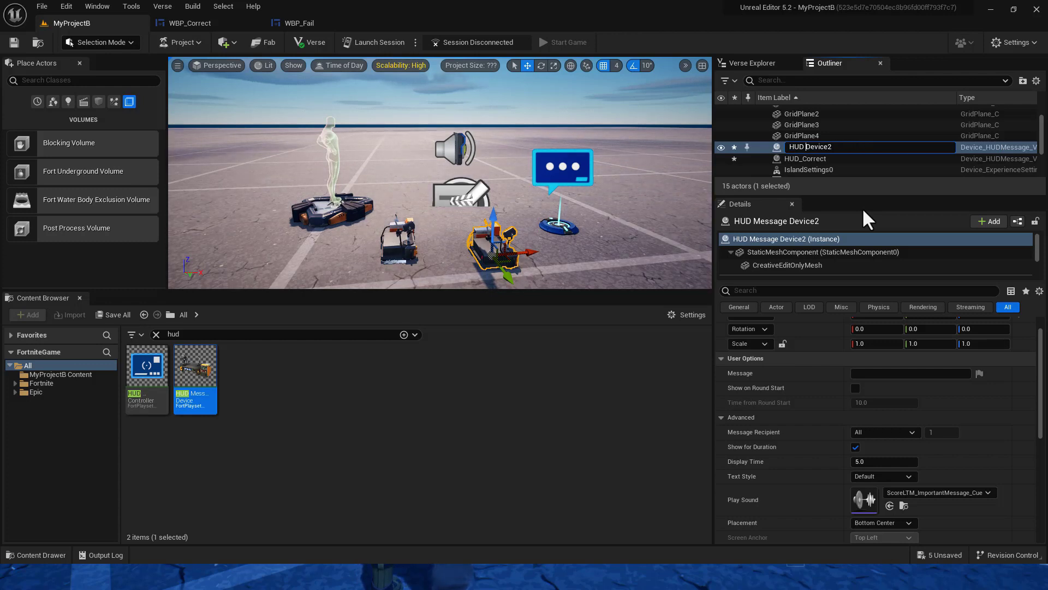
key(ctrl+Delete)
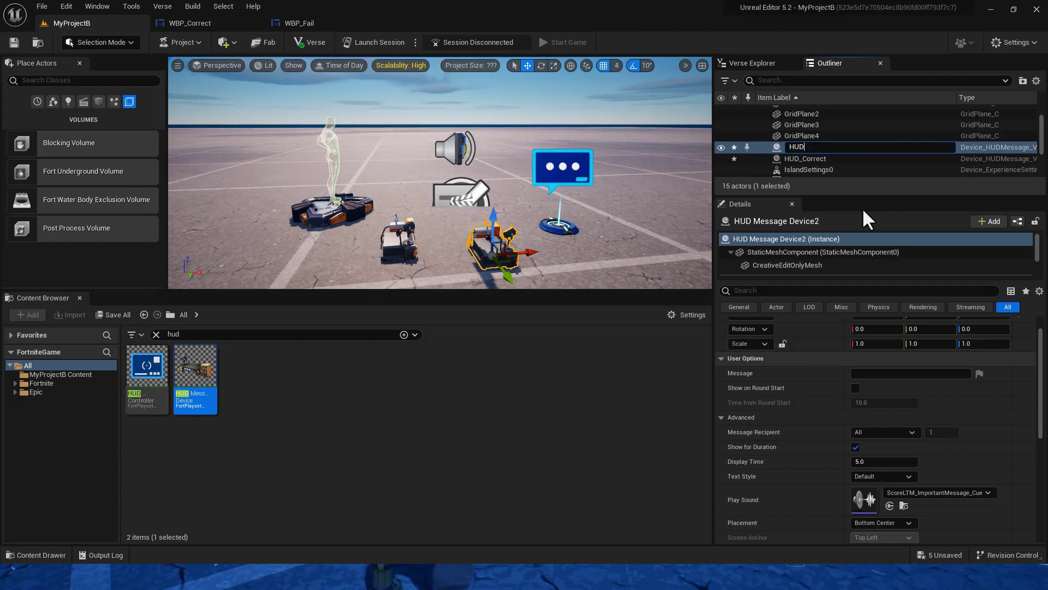
text(_Fail)
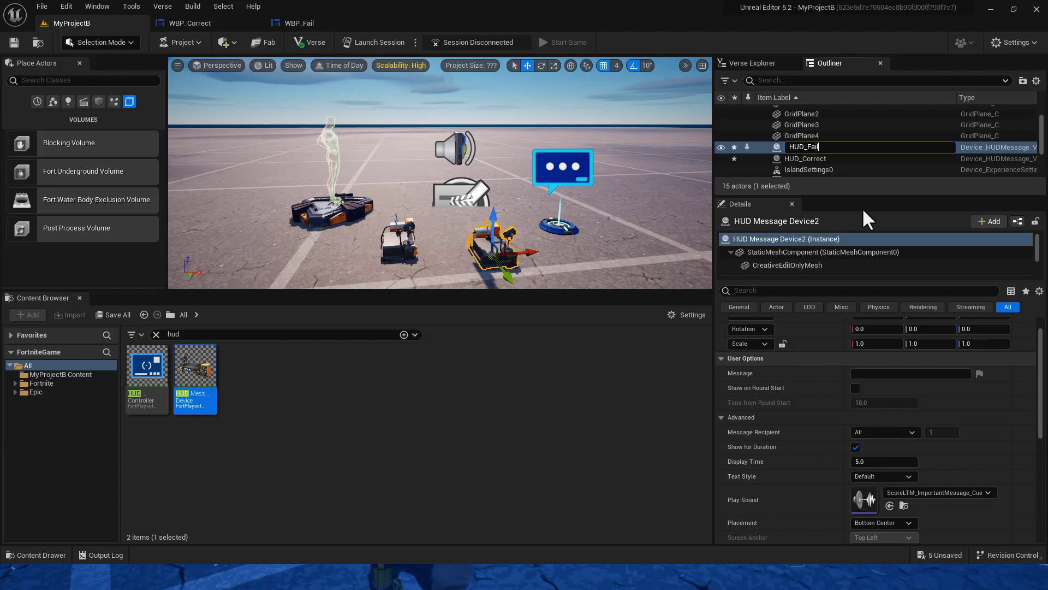
key(Return)
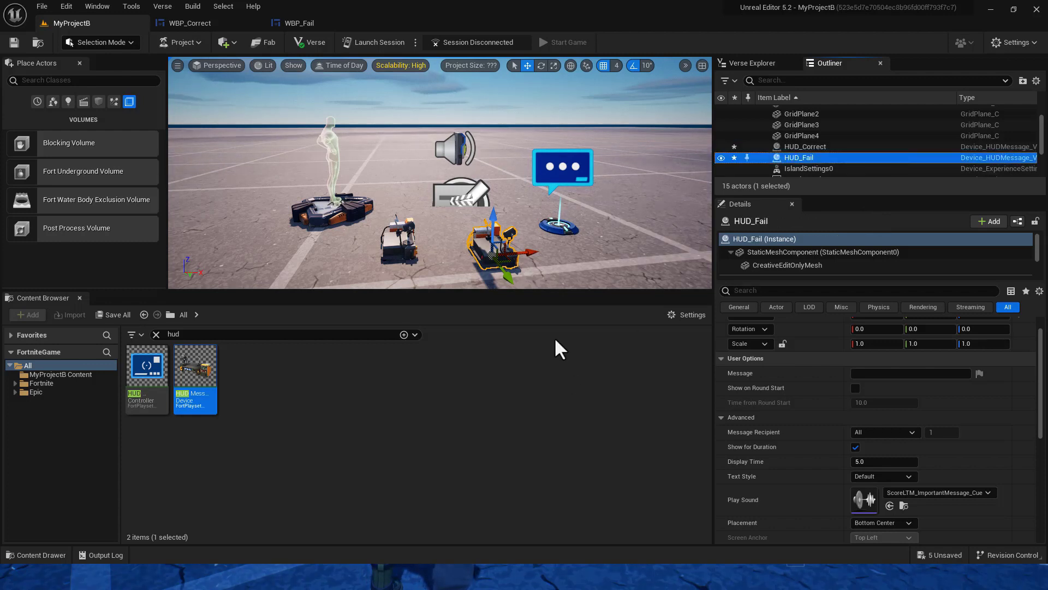
click(825, 155)
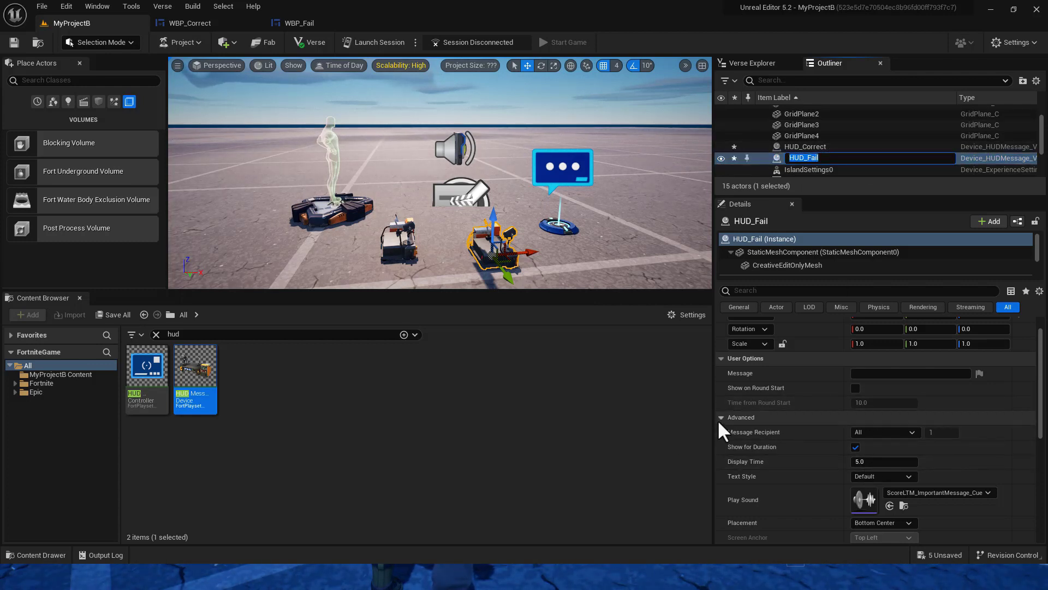
key(Return)
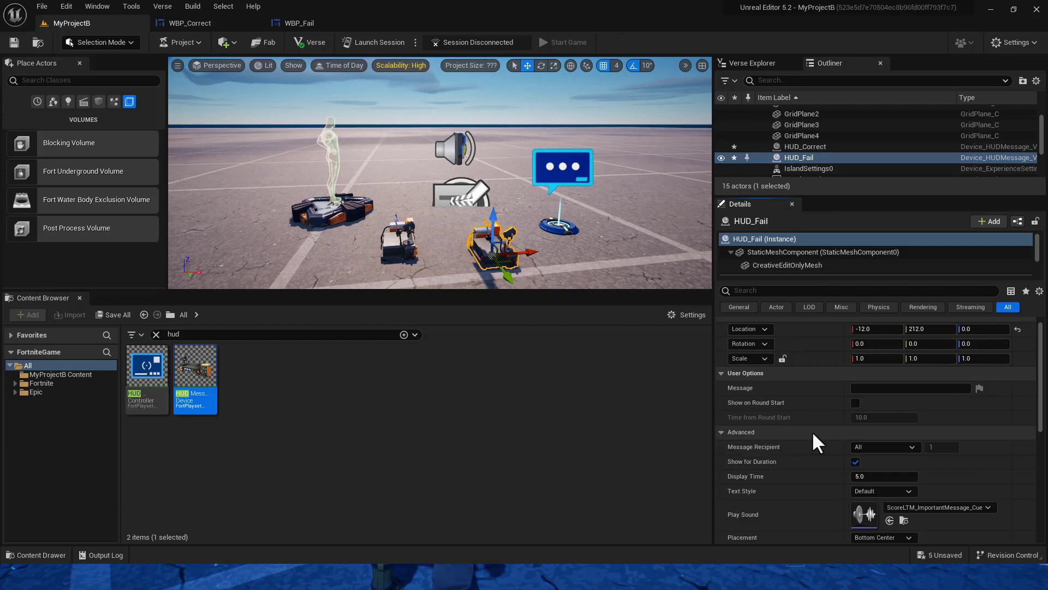
Assign the WBP_Fail widget from the project content as the HUD Widget of HUD_Fail
scroll(811, 431, down, 3)
scroll(811, 431, down, 3)
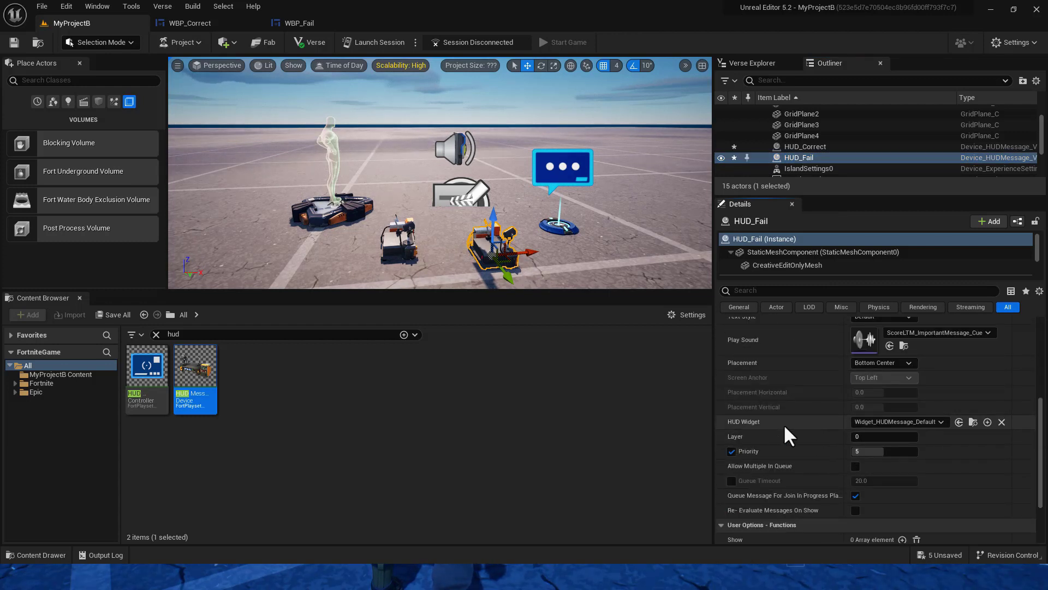
click(73, 376)
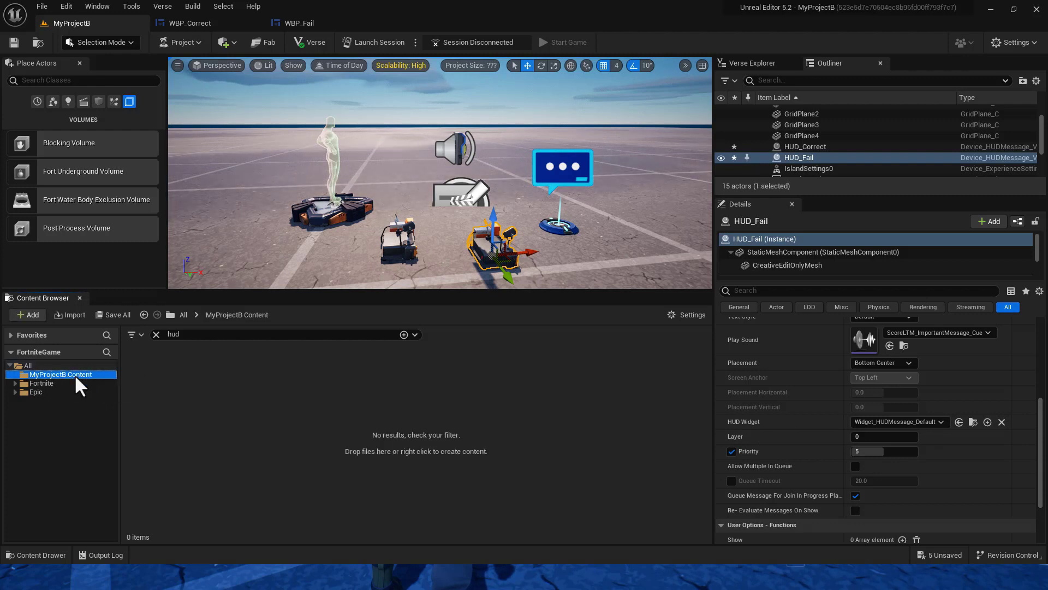
click(156, 334)
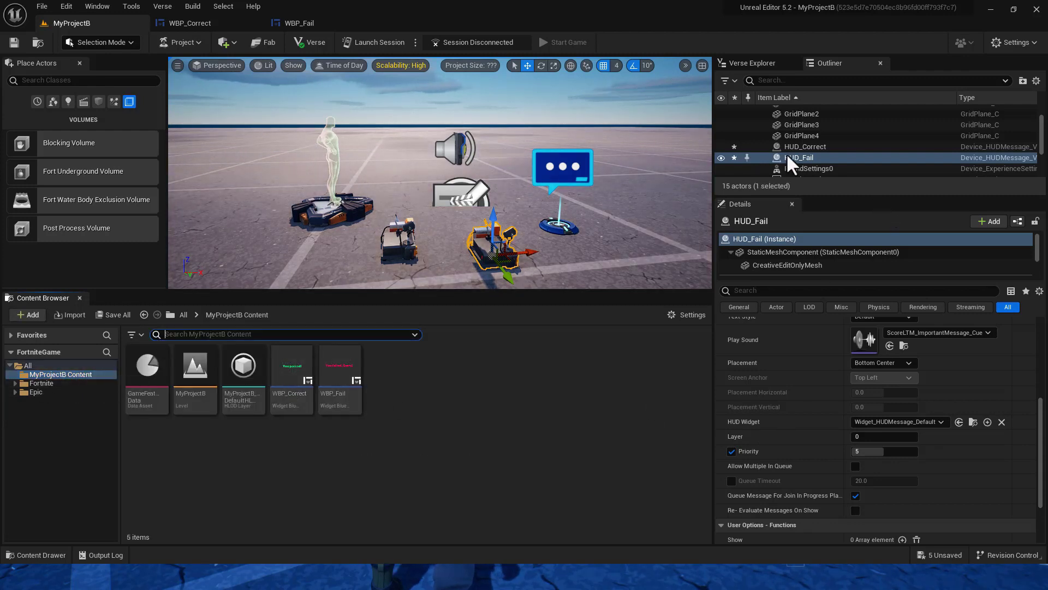
click(342, 397)
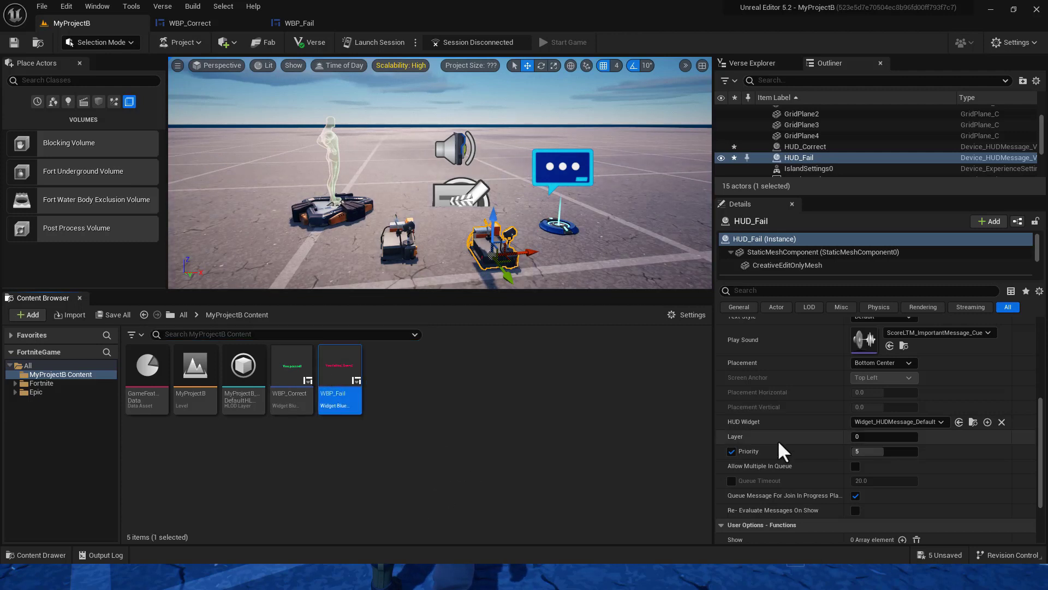
click(958, 422)
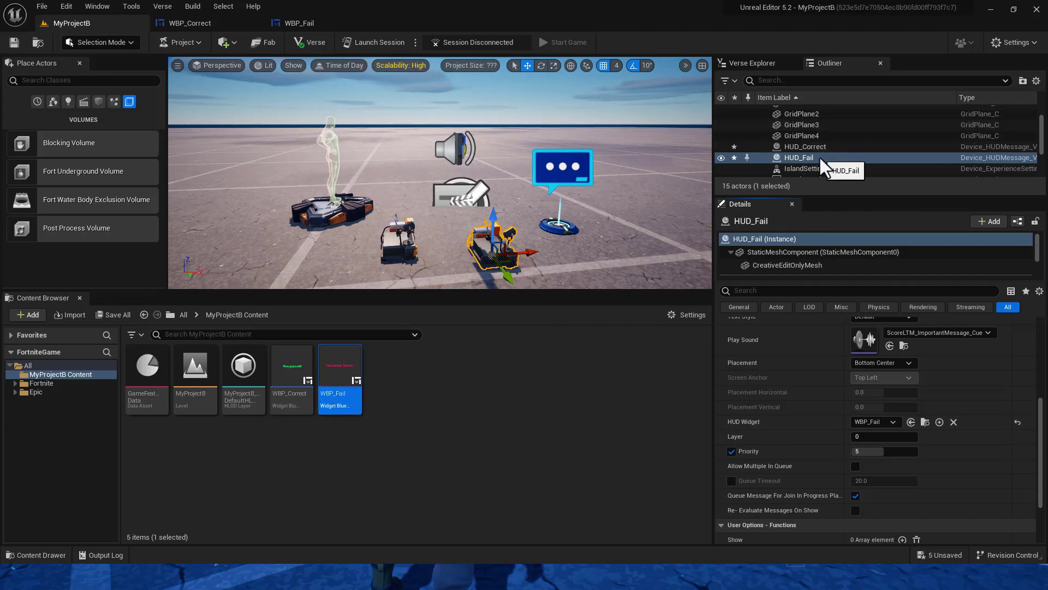
Assign WBP_Correct as the HUD Widget of HUD_Correct, and check the widget assignment on both HUD message devices
click(298, 365)
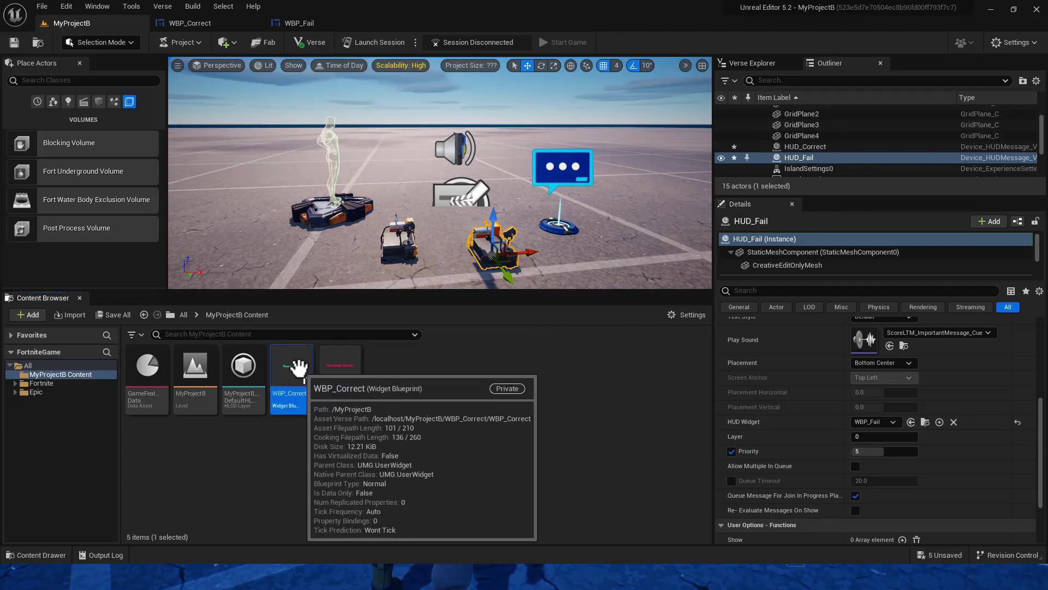
click(817, 147)
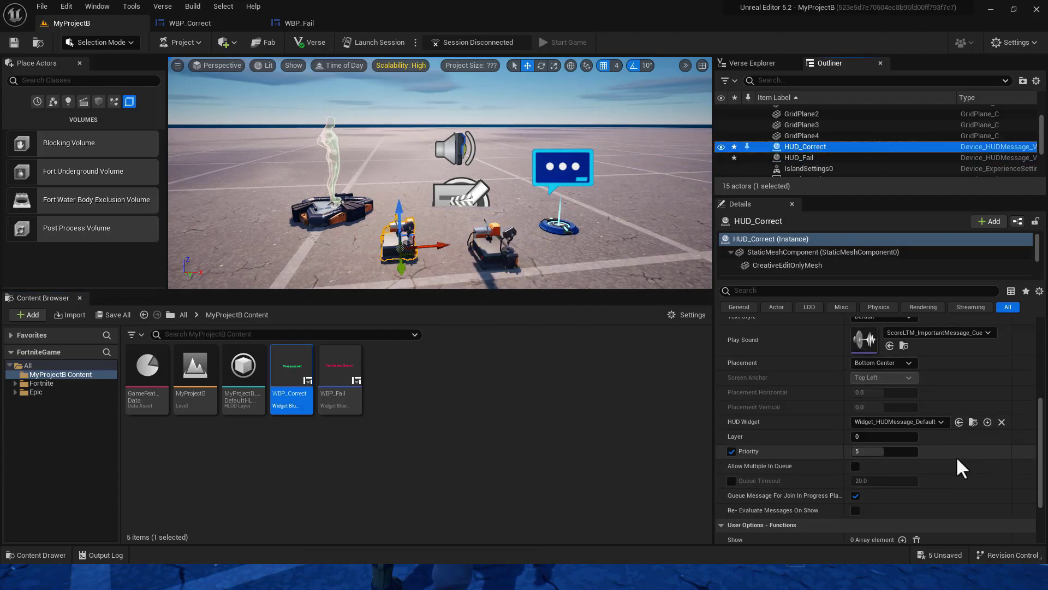
click(959, 421)
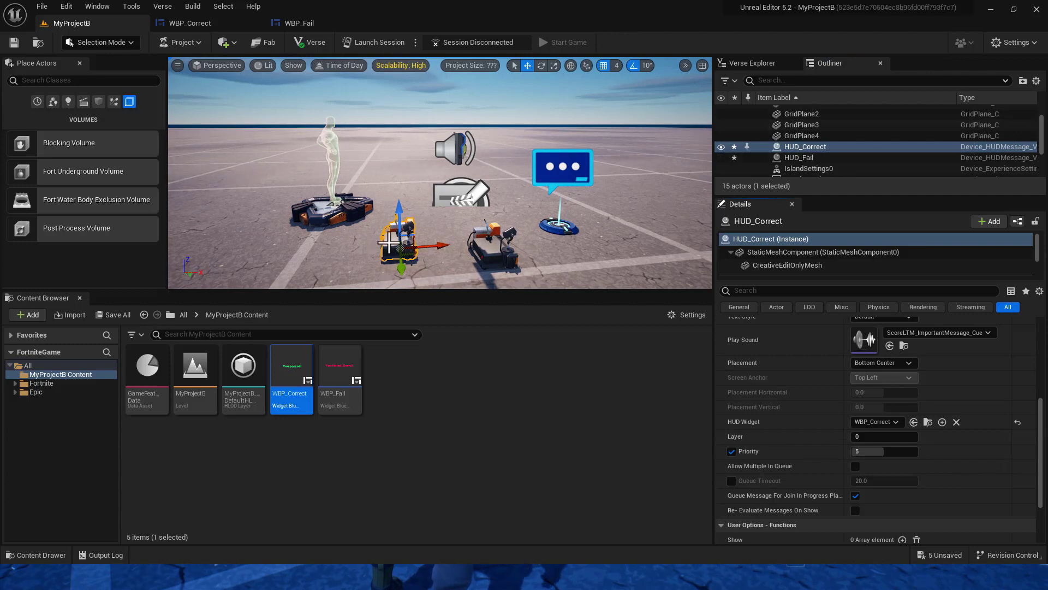
click(343, 364)
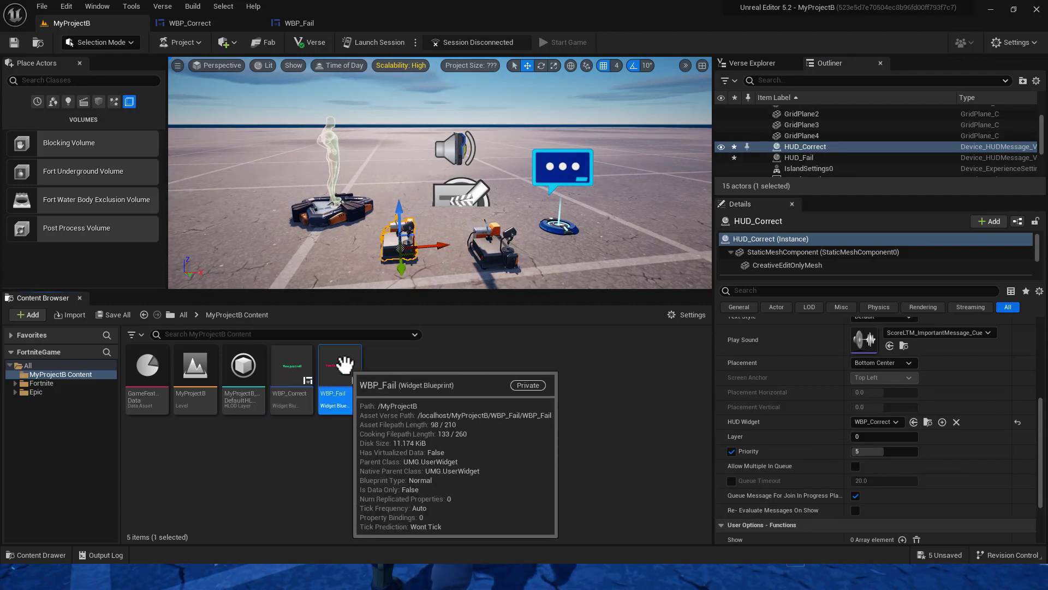
click(500, 243)
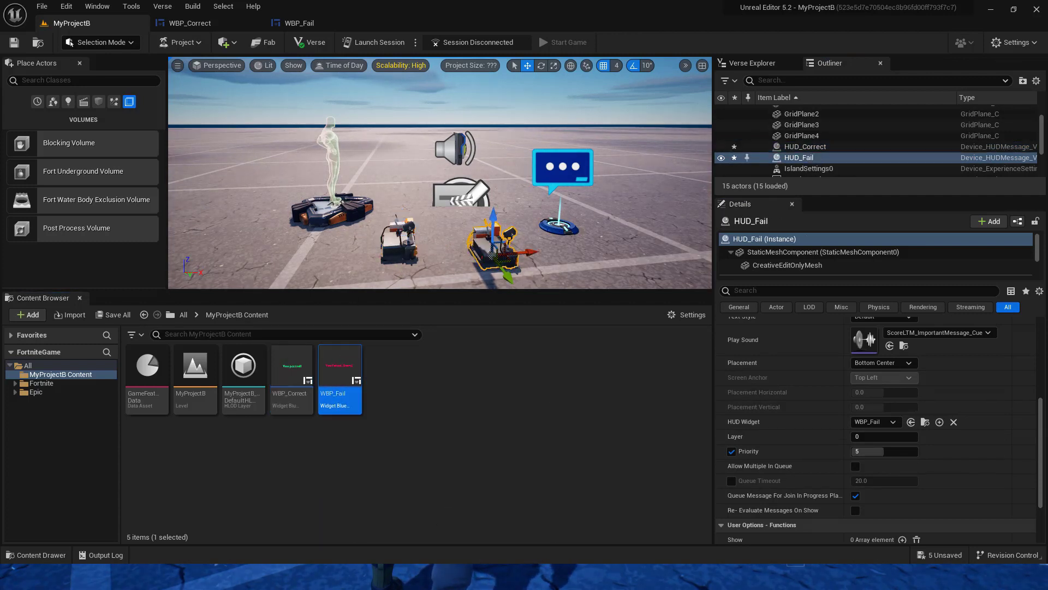
click(392, 251)
click(283, 361)
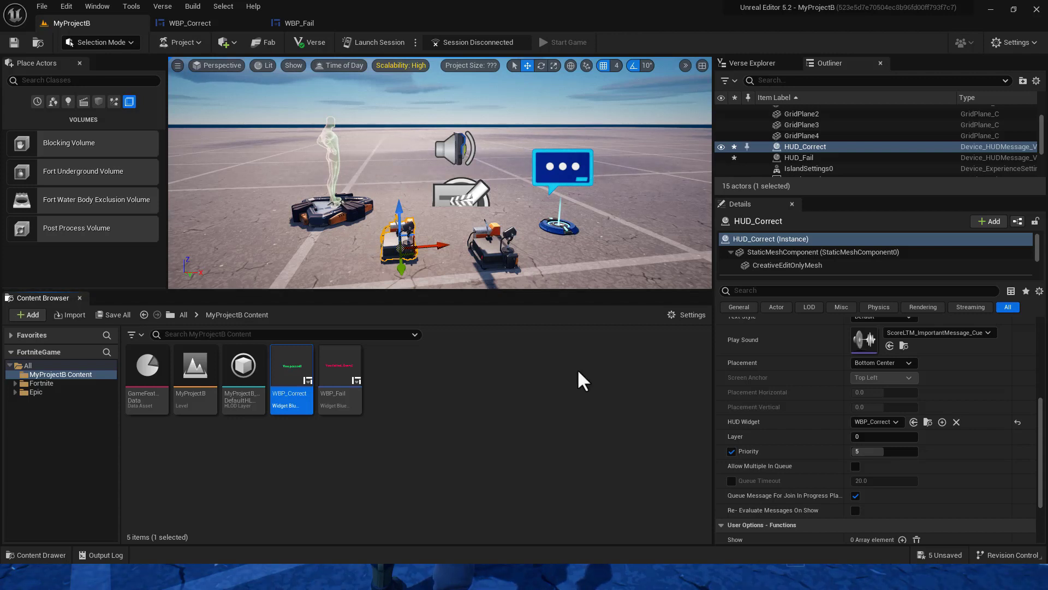
Give the Pop-up Dialog Device the title "Question 1" and the description "What color is the sky?"
click(564, 164)
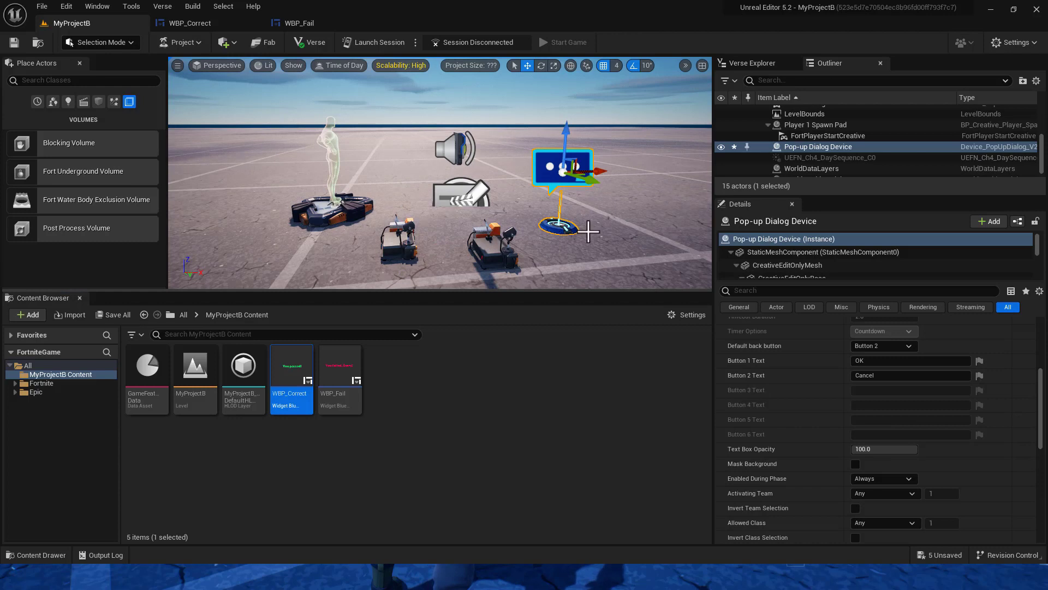
click(33, 365)
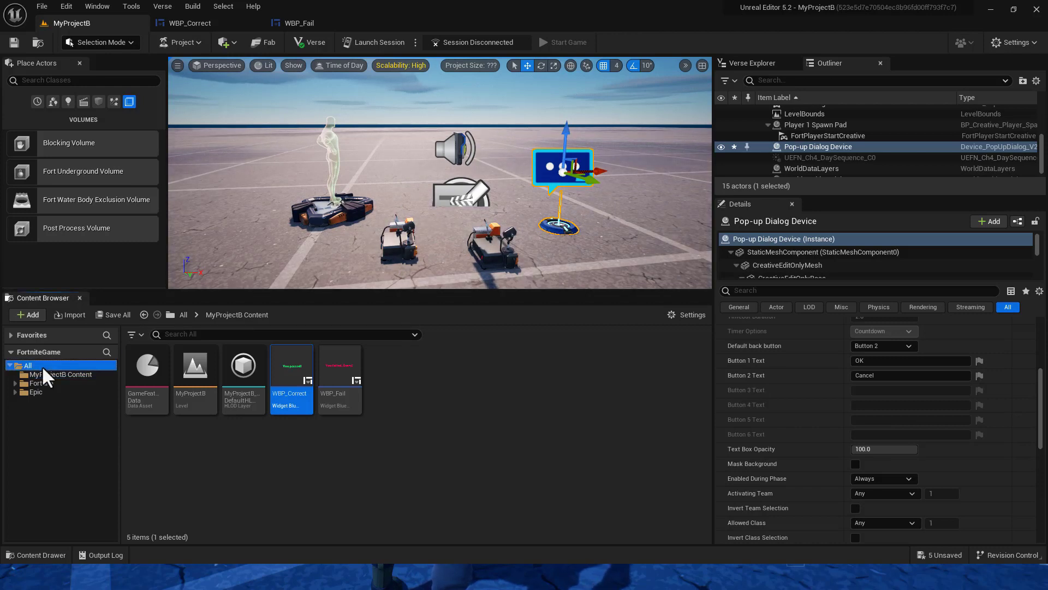
scroll(928, 426, up, 3)
scroll(923, 416, up, 4)
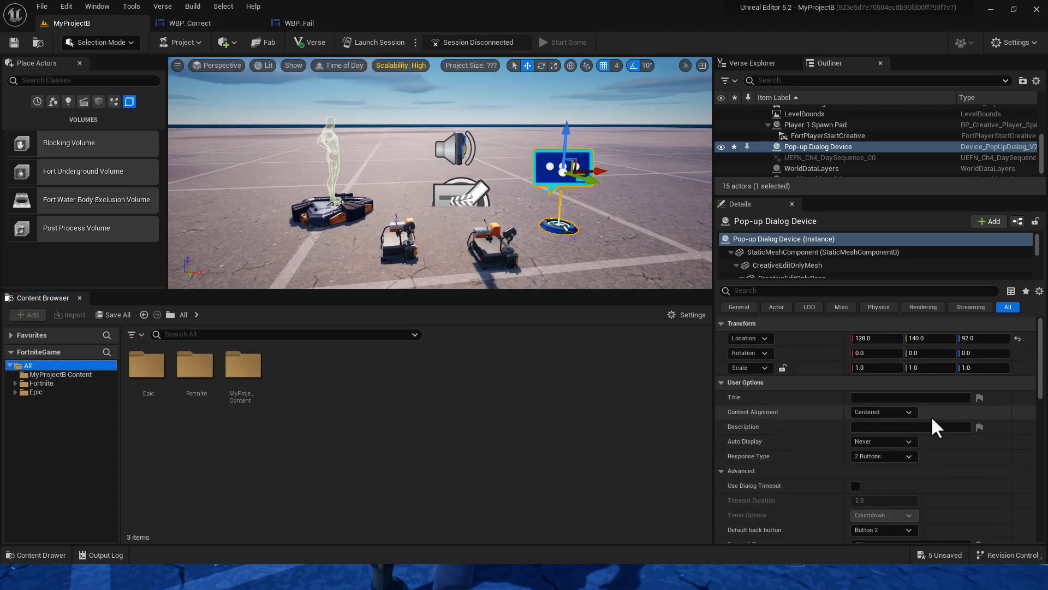
scroll(928, 415, up, 1)
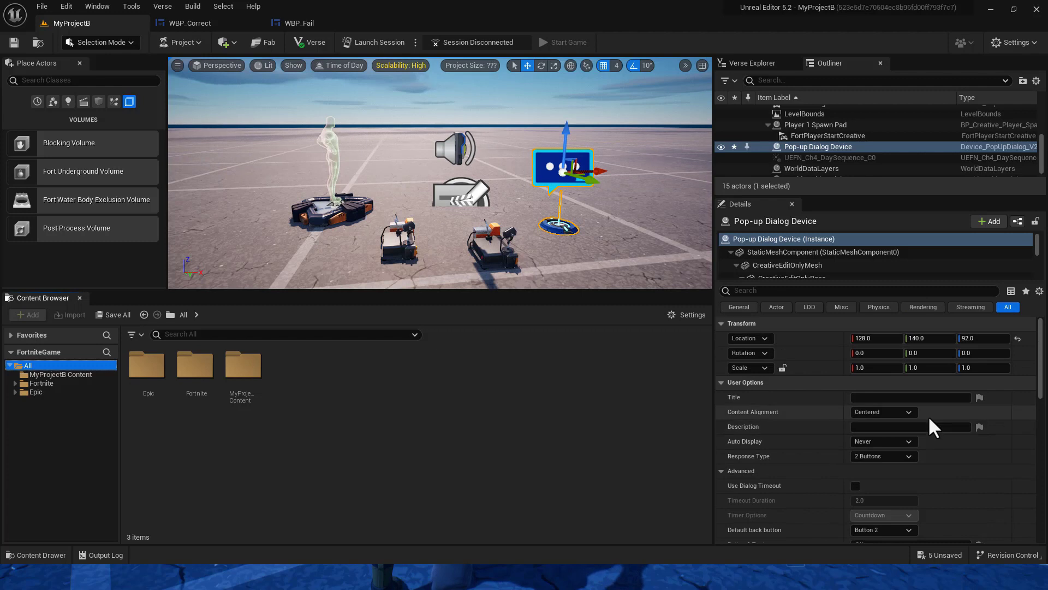
click(887, 397)
text(Question 1)
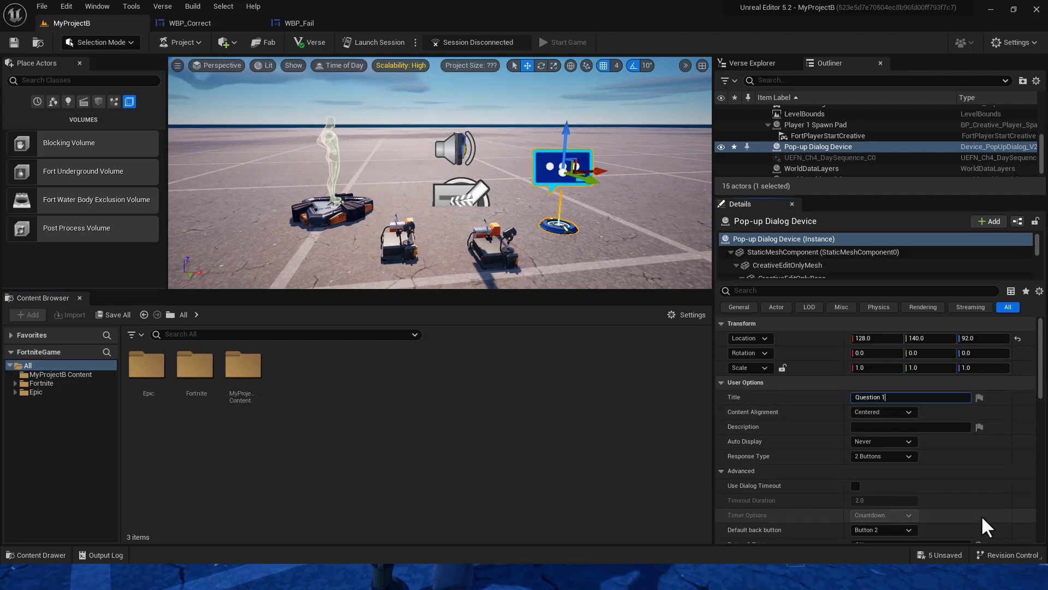
click(904, 427)
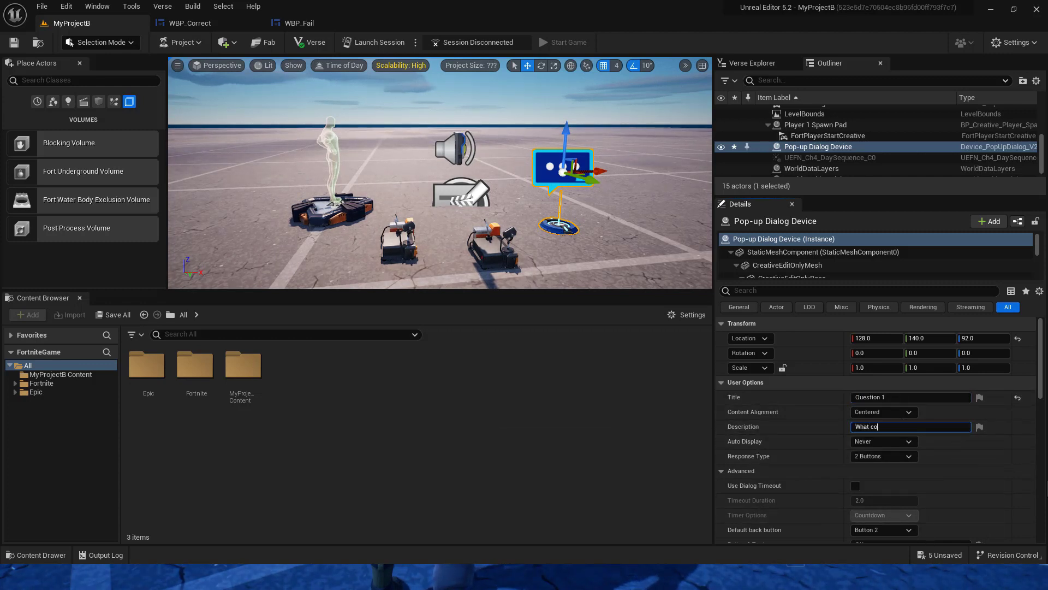
text(What color is the sky?)
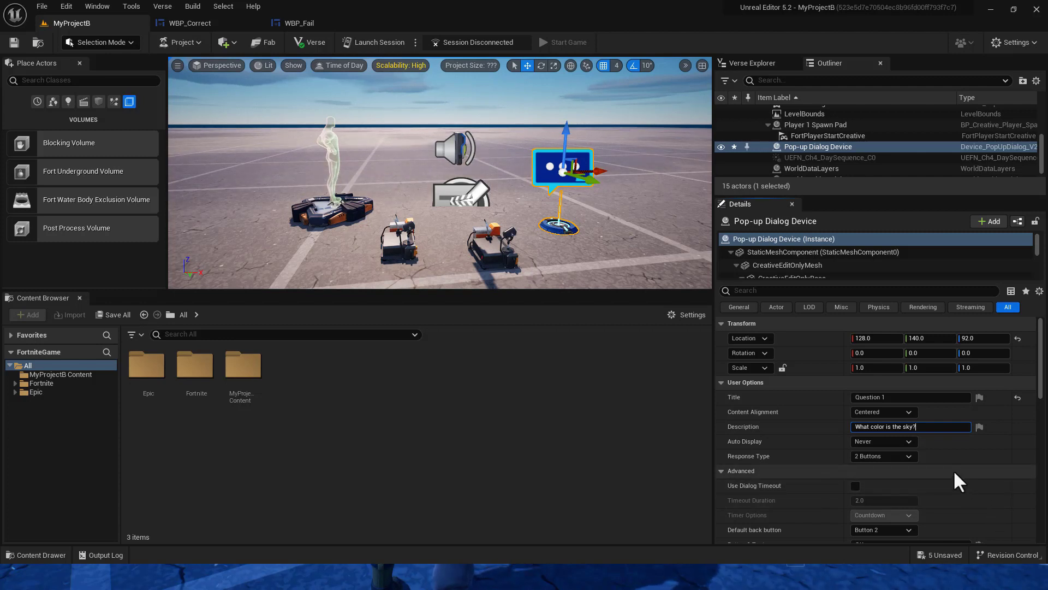
Set the pop-up dialog's response type to 5 Buttons and its default back button to Button 5
click(904, 457)
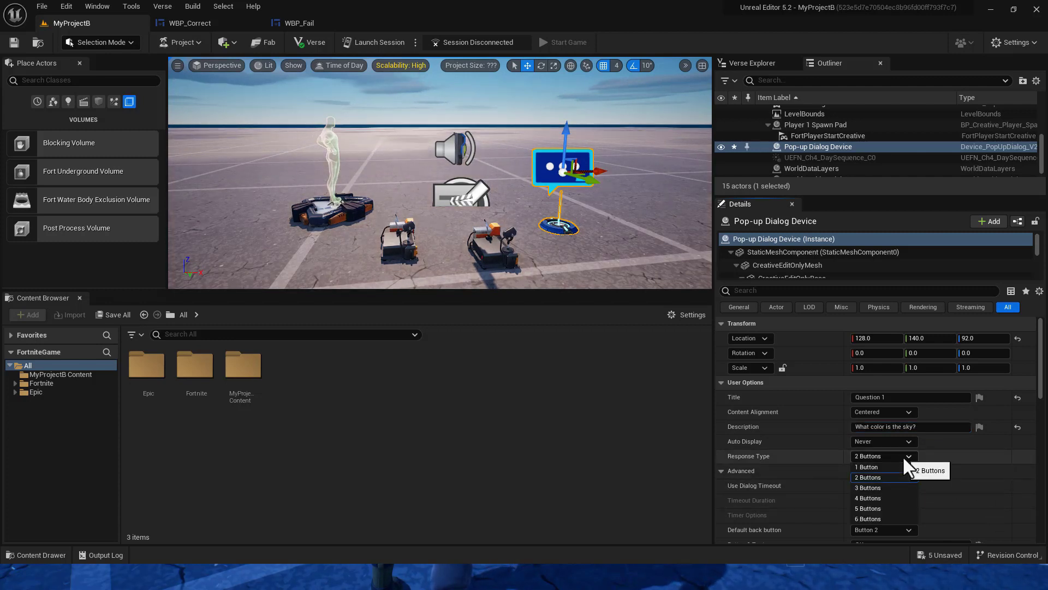
click(873, 508)
scroll(919, 484, down, 2)
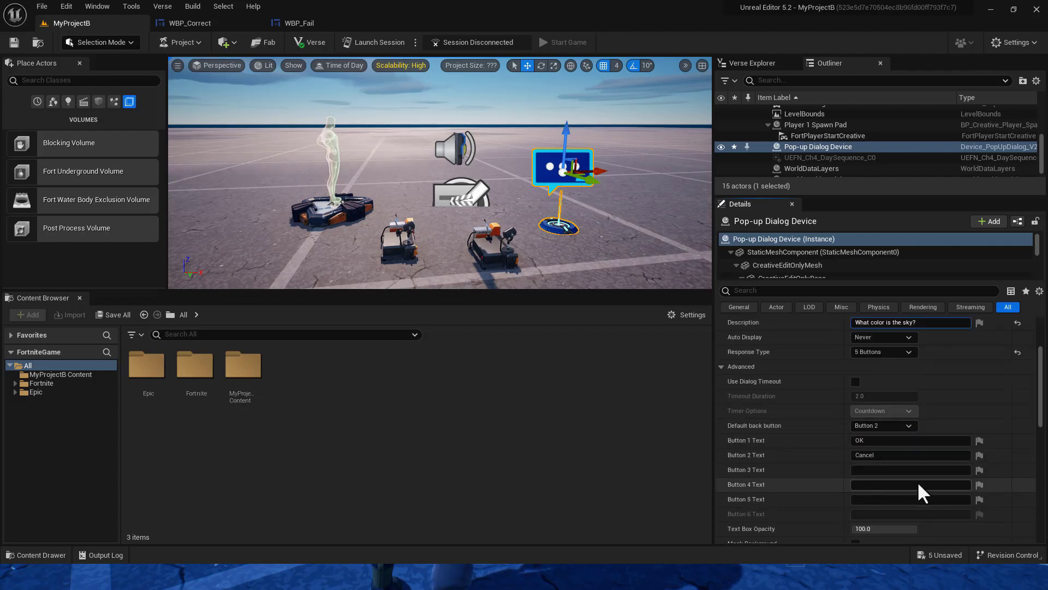
scroll(909, 437, down, 2)
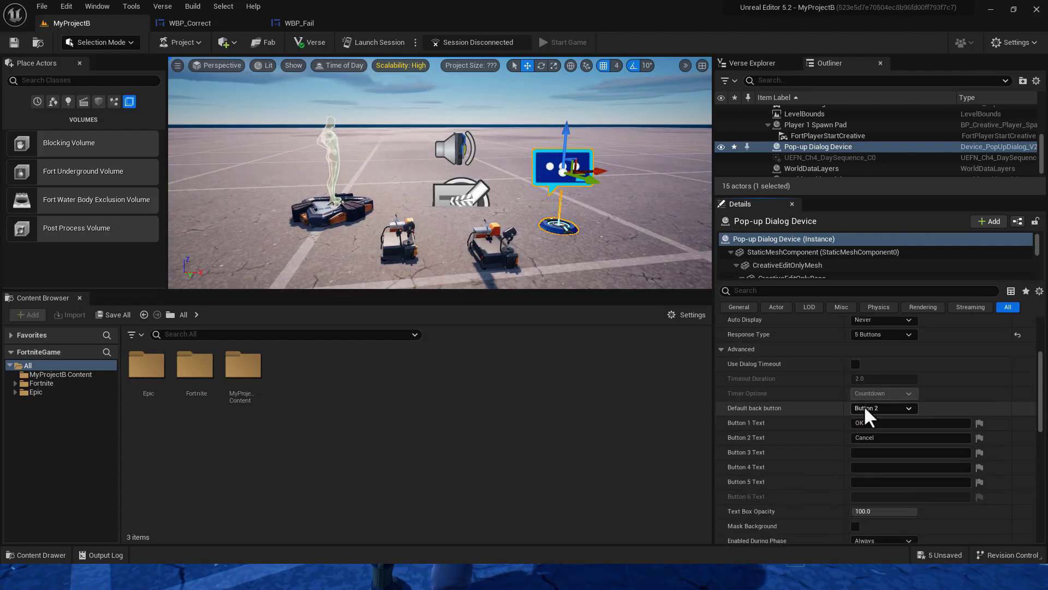
scroll(919, 417, up, 2)
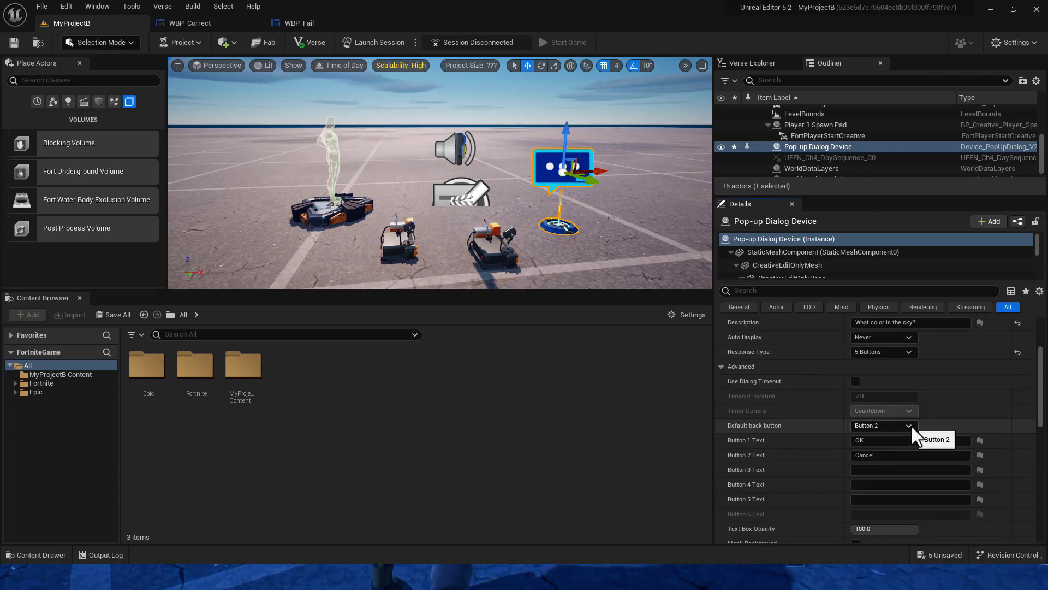
click(911, 426)
click(870, 495)
Set the pop-up dialog's Button 1 text to "Red", Button 2 text to "Green" and Button 3 text to "Blue"
click(868, 440)
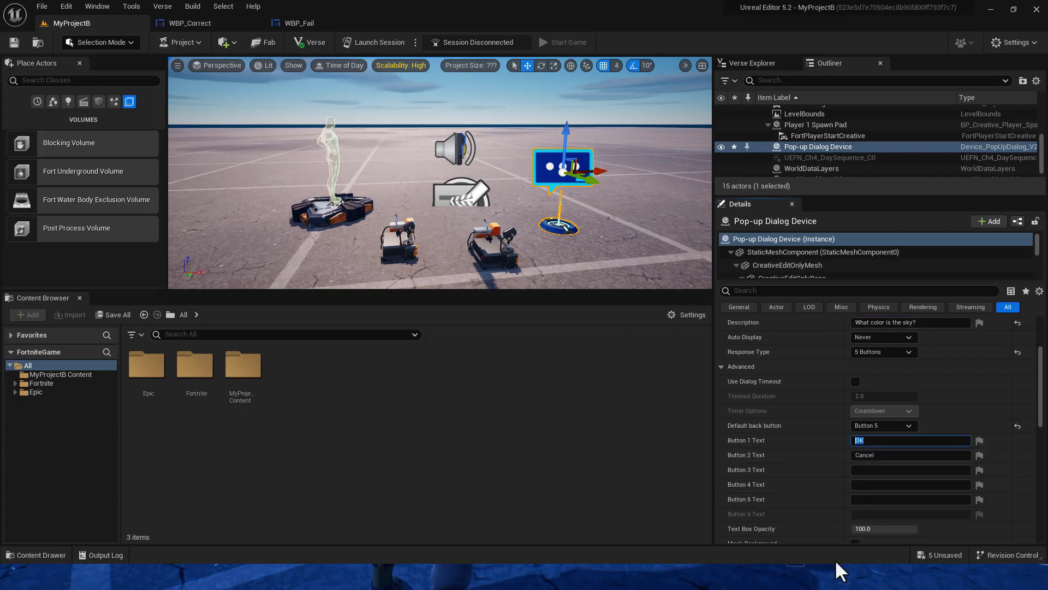
text(Red)
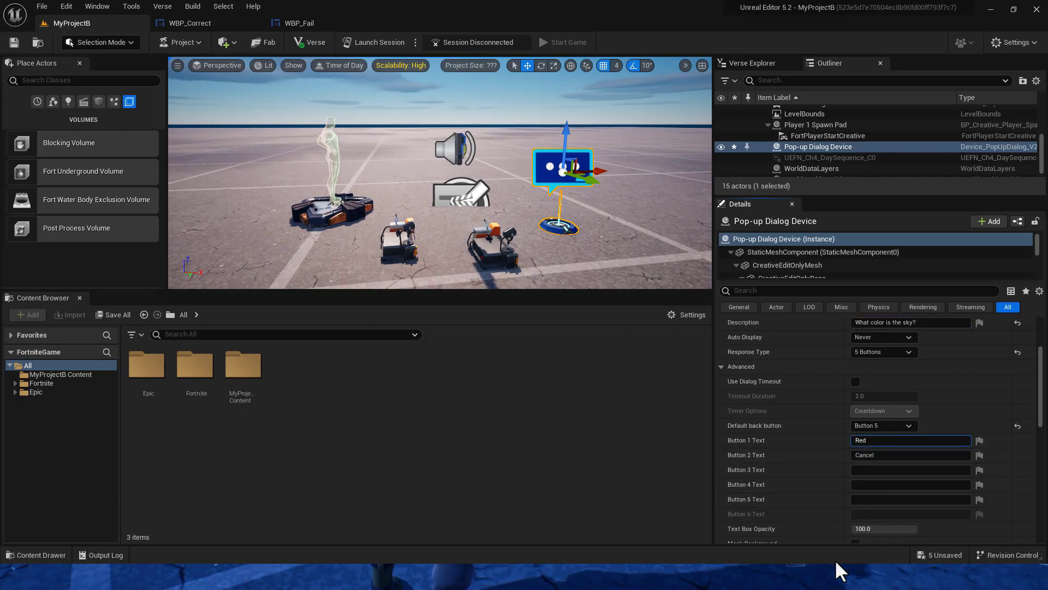
click(901, 456)
text(Green)
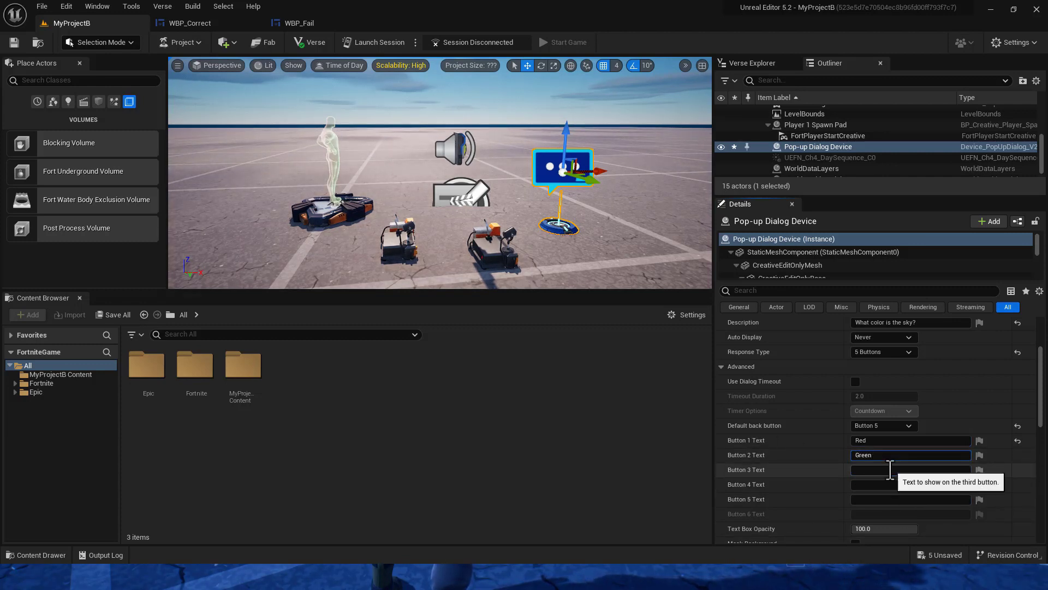
click(903, 471)
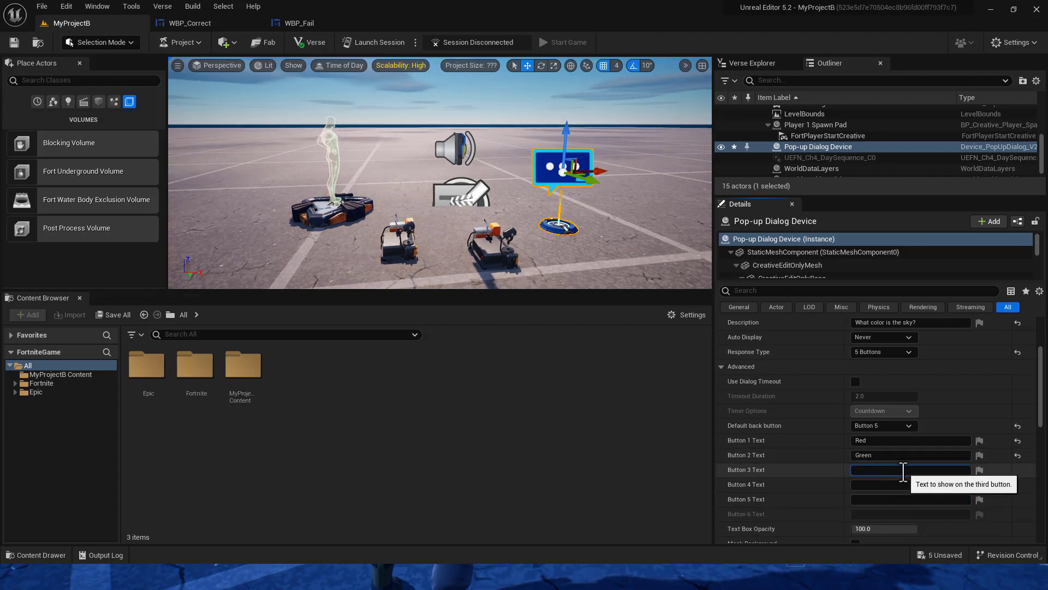
Set the dialog's Button 4 text to "Depends where you live" and Button 5 text to "Back", and save the level
click(898, 486)
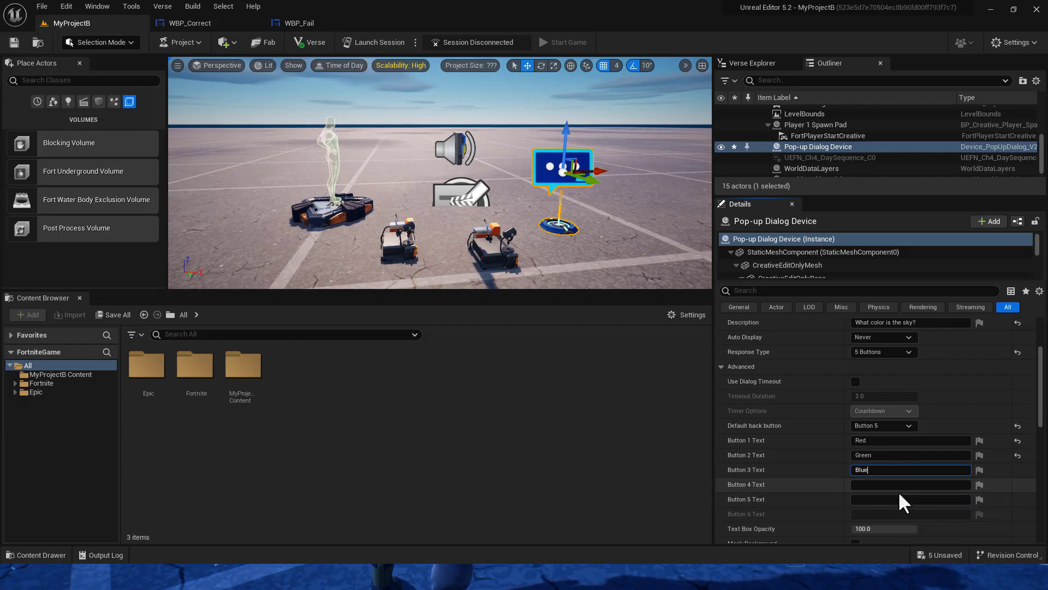
text(Depends where you live)
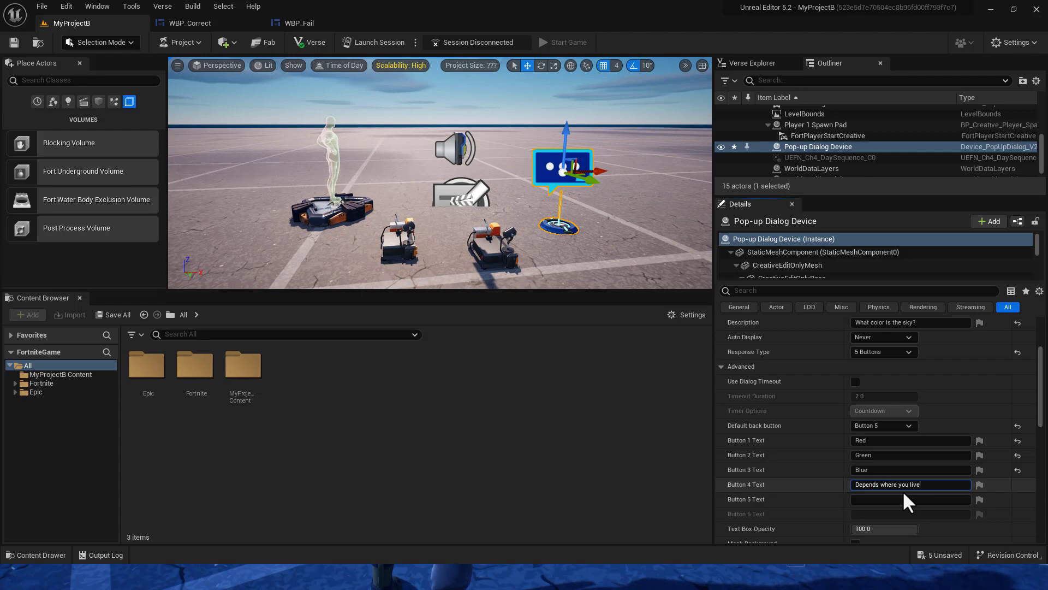
click(893, 500)
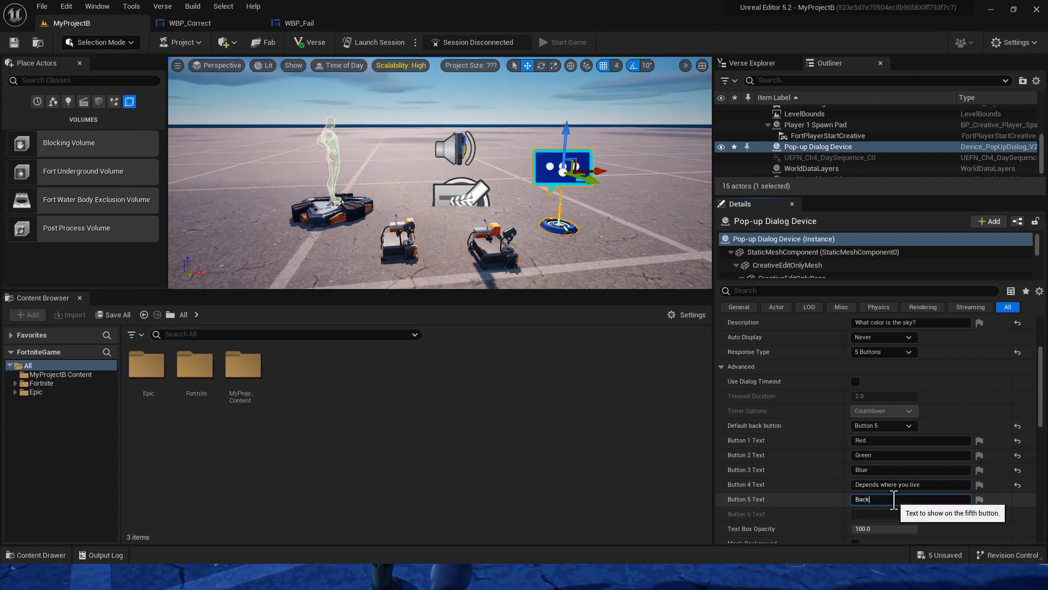
scroll(889, 497, down, 3)
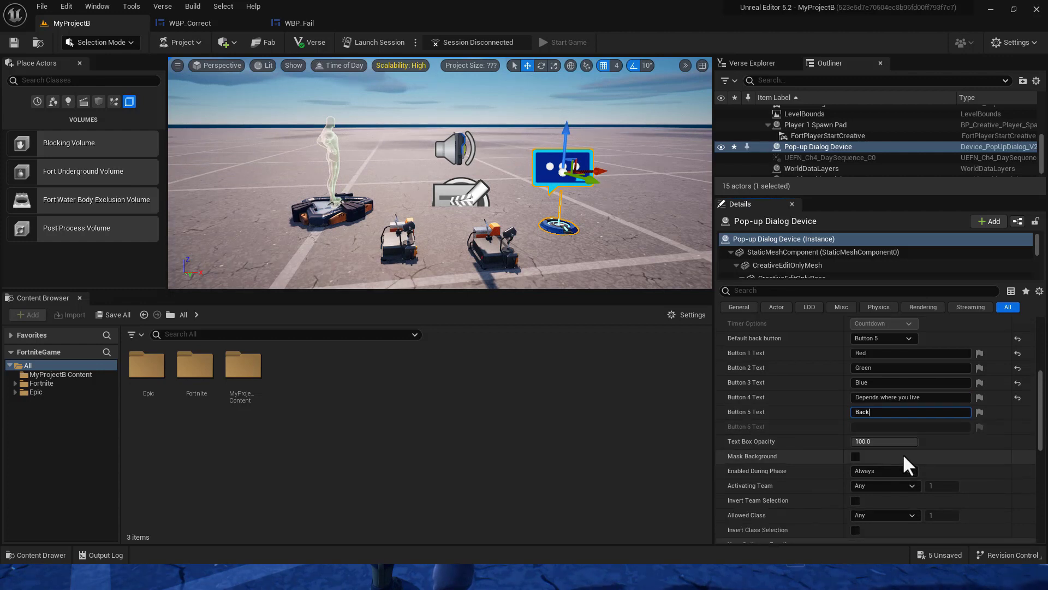
scroll(903, 453, down, 5)
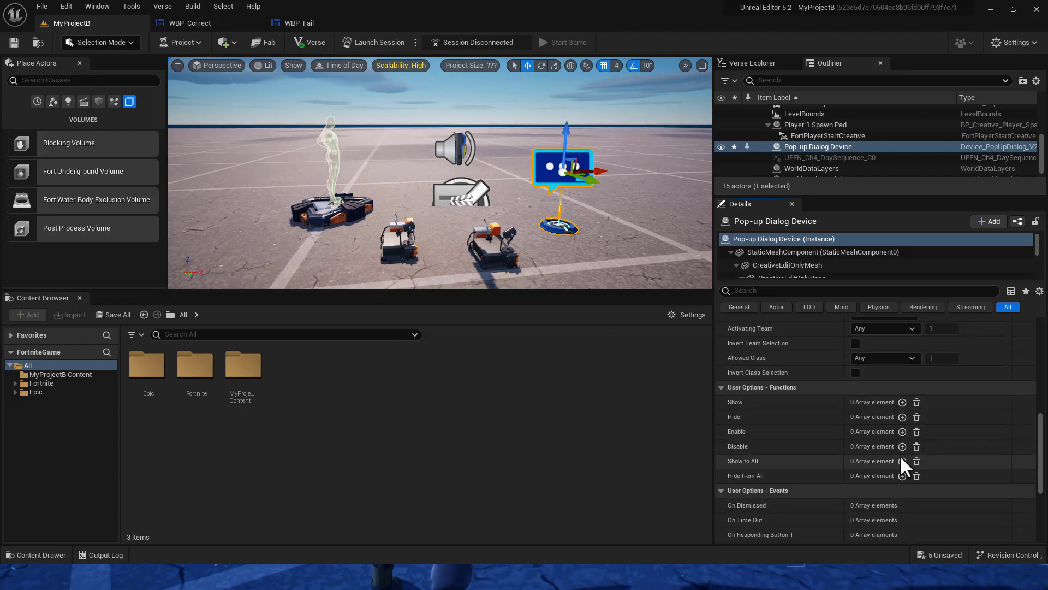
scroll(900, 454, up, 1)
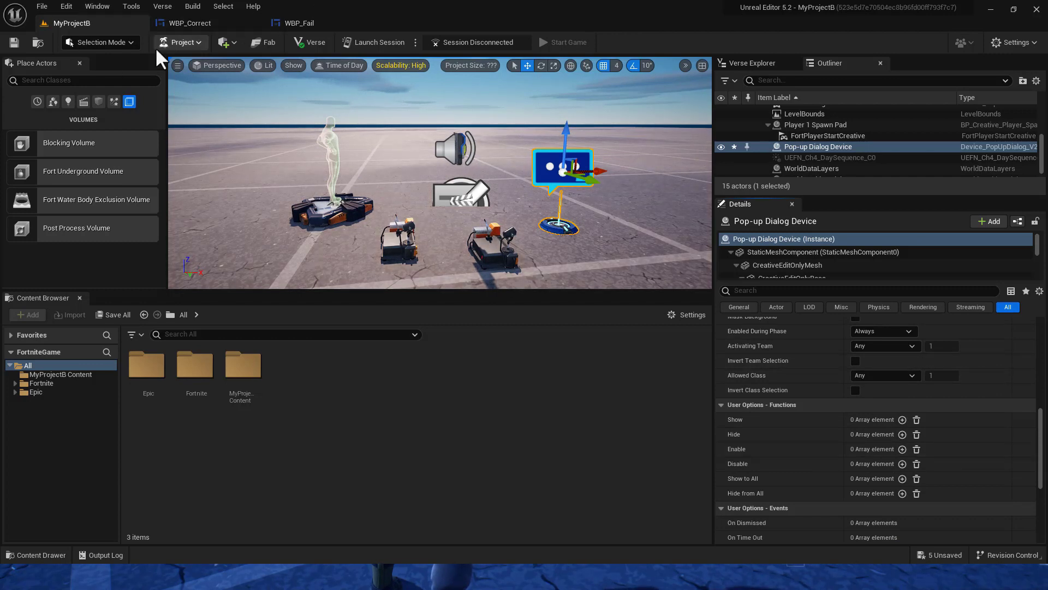
click(15, 40)
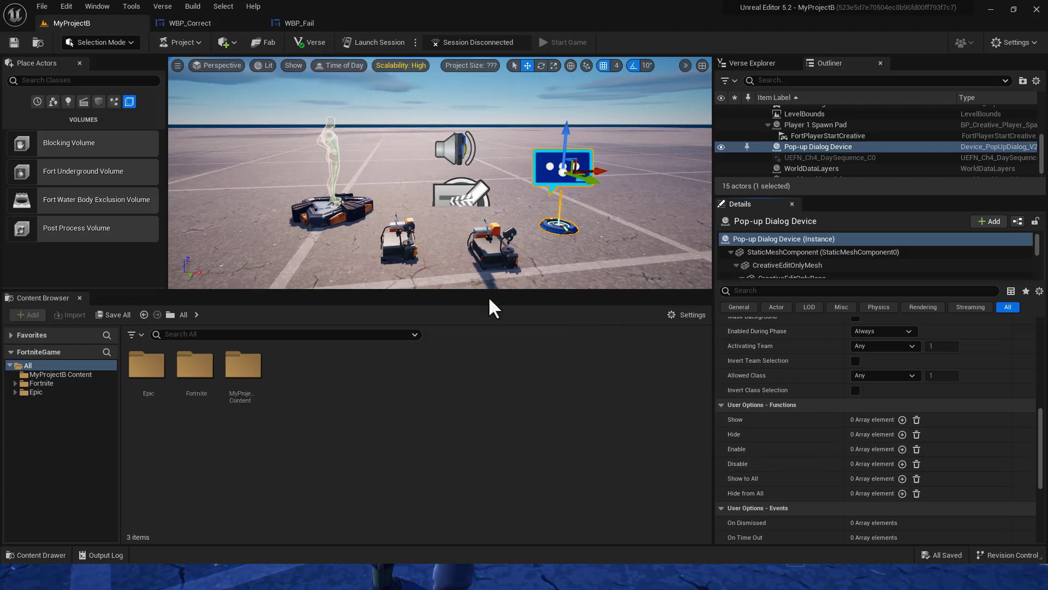
Bind HUD_Correct's Show function to the Pop-up Dialog Device's On Responding Button 4 event
click(497, 249)
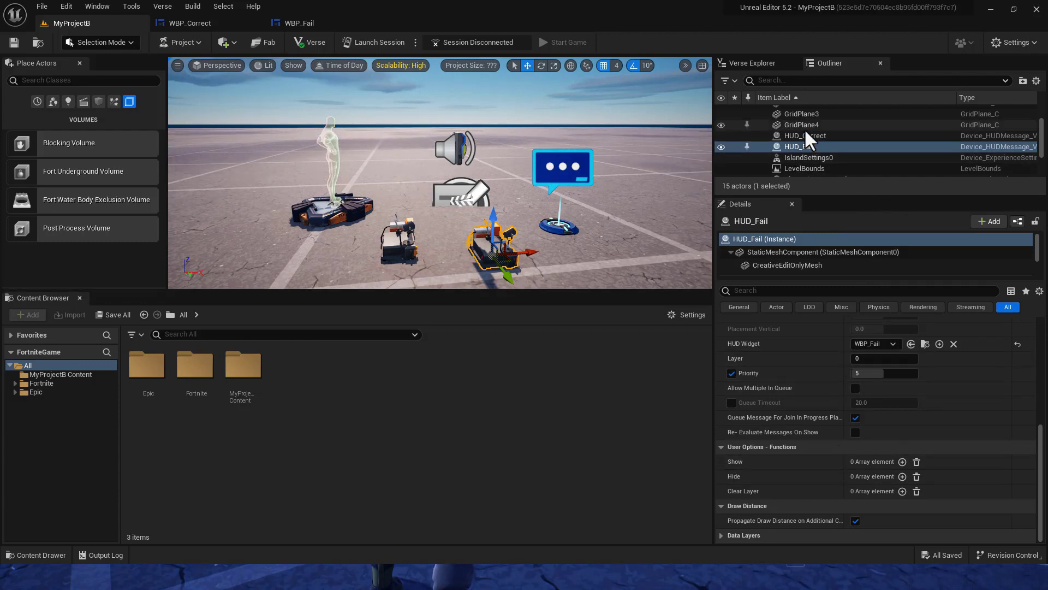
click(562, 167)
scroll(983, 462, up, 5)
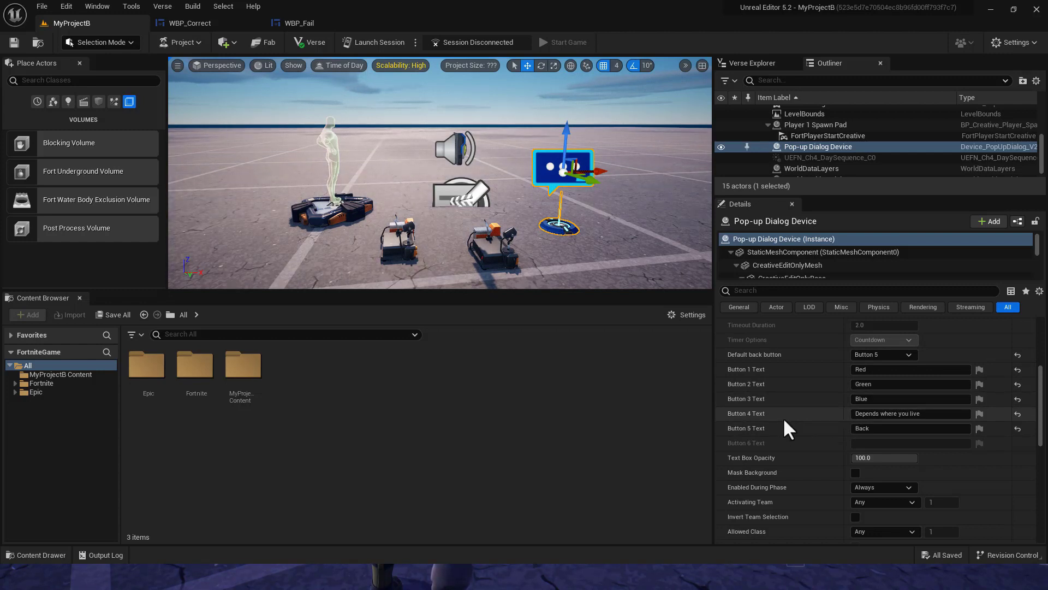
click(394, 248)
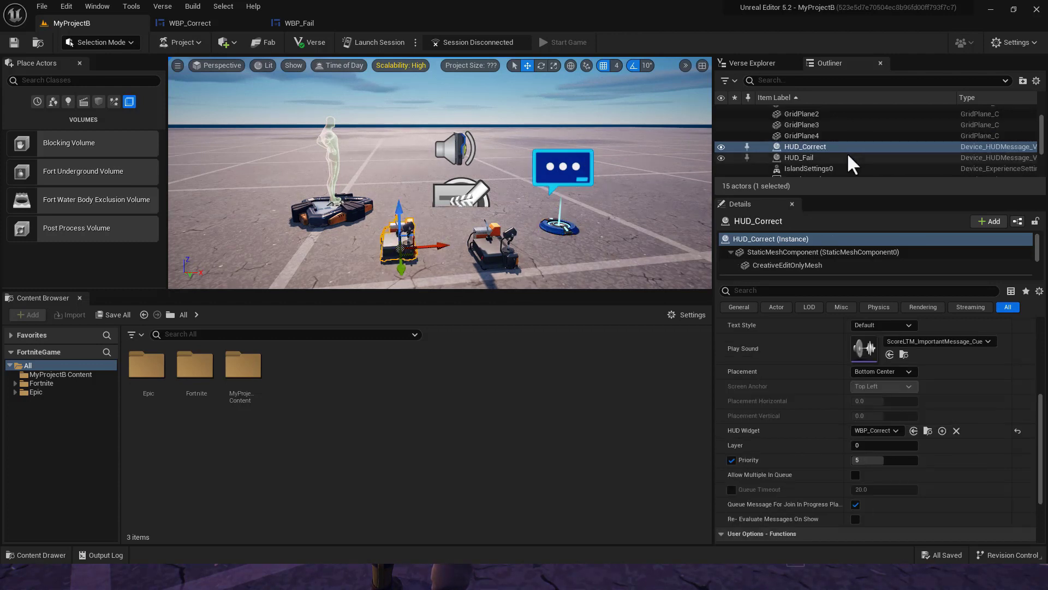
scroll(947, 421, down, 3)
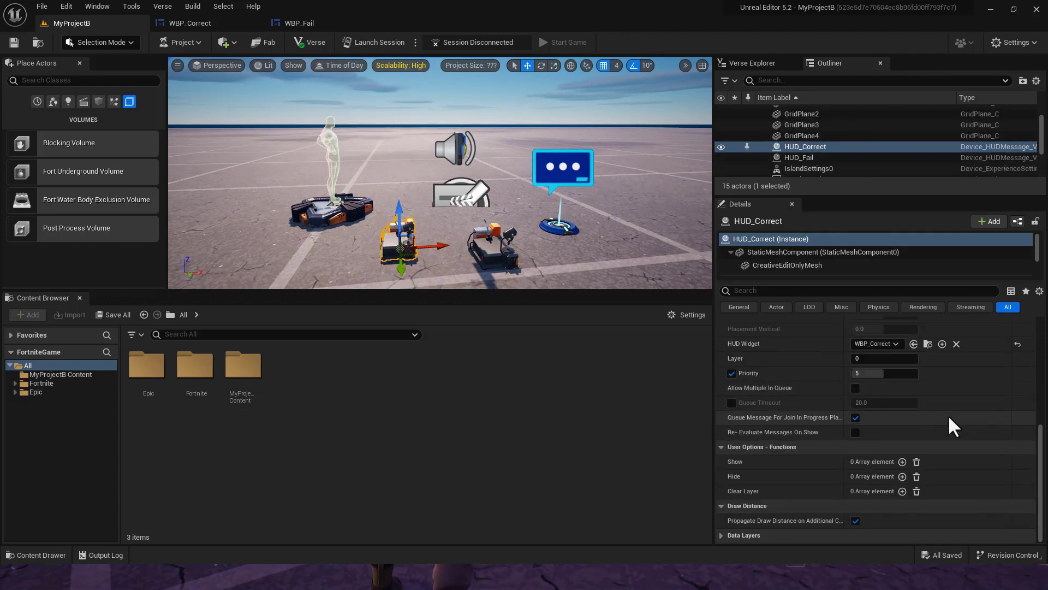
click(902, 461)
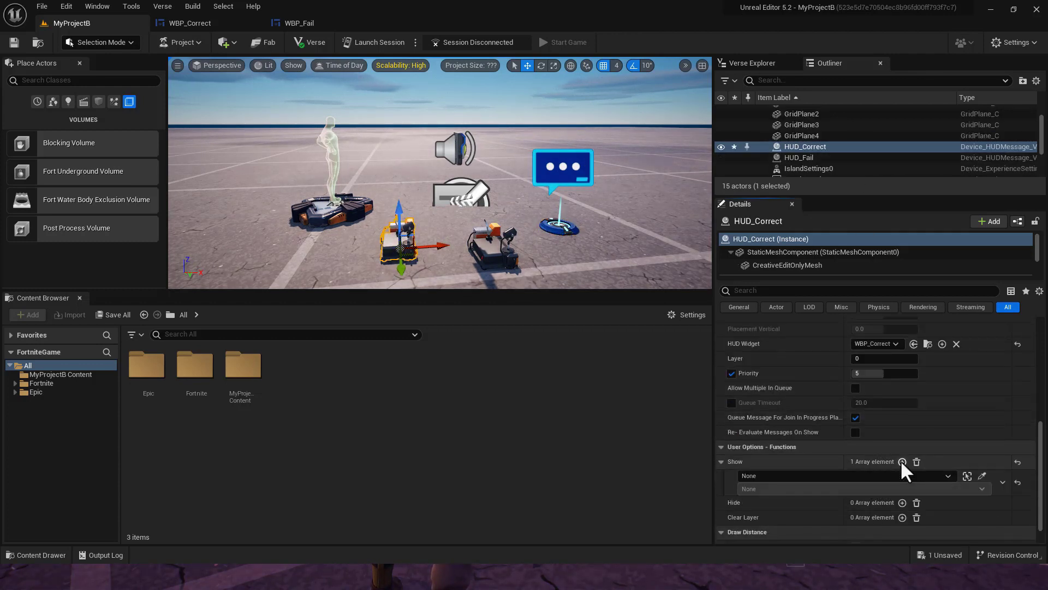
click(948, 475)
click(831, 457)
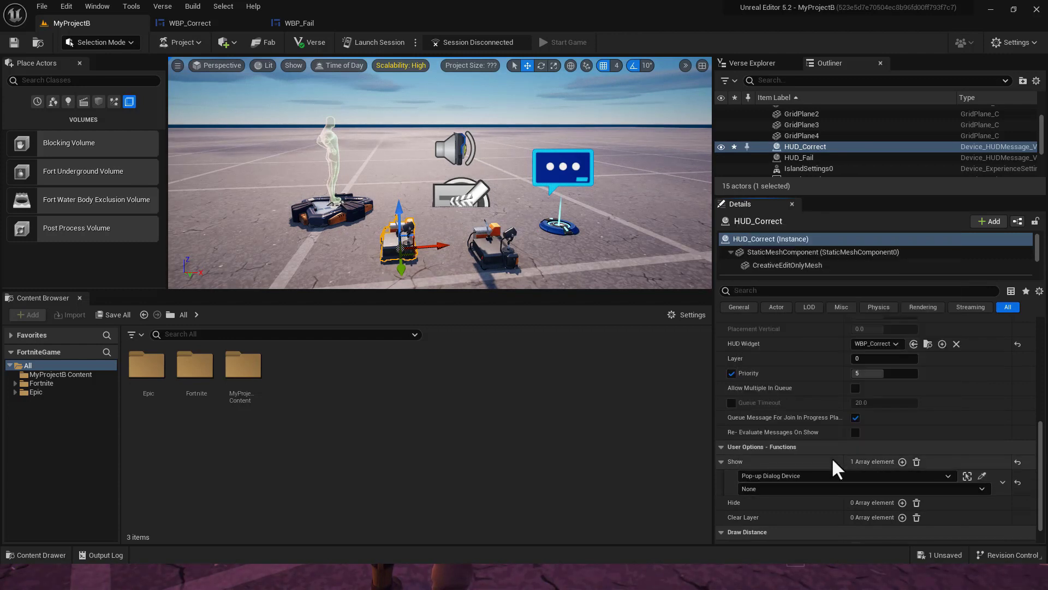
click(978, 490)
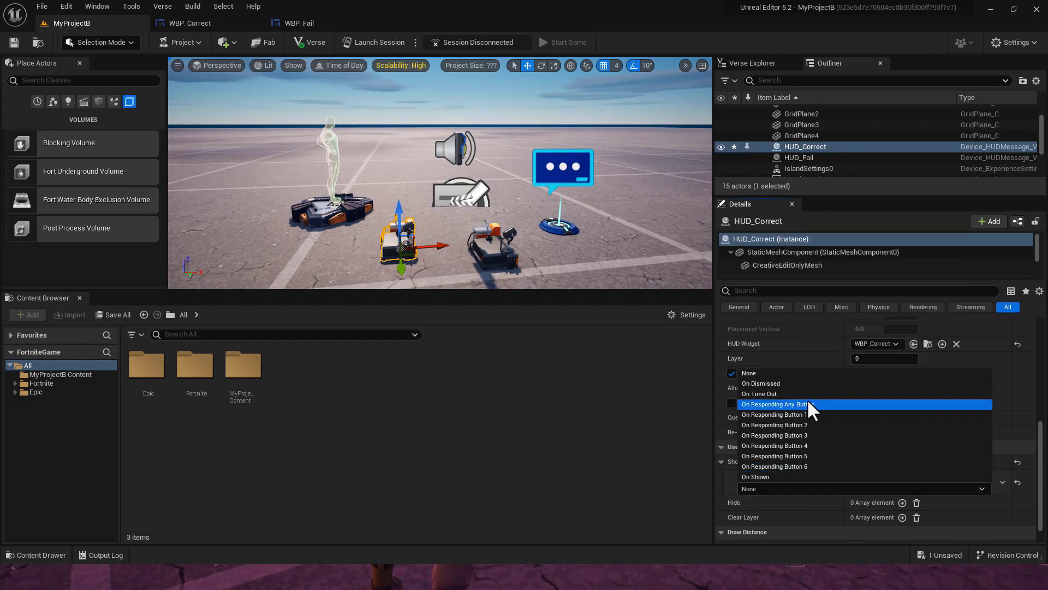
click(797, 446)
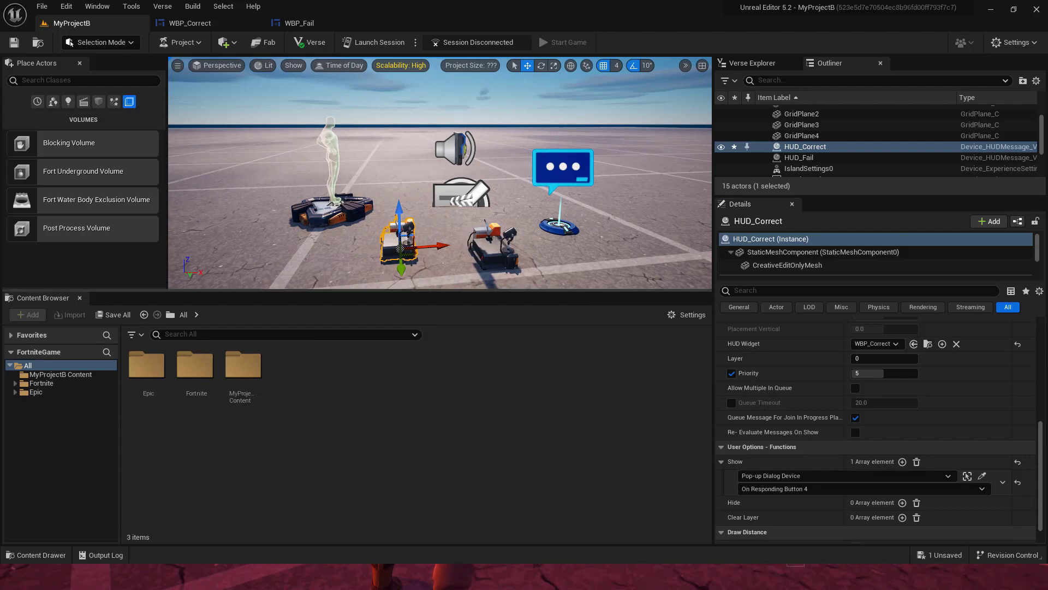
Bind HUD_Fail's Show function to the Pop-up Dialog Device's On Responding Button 1 event
click(493, 243)
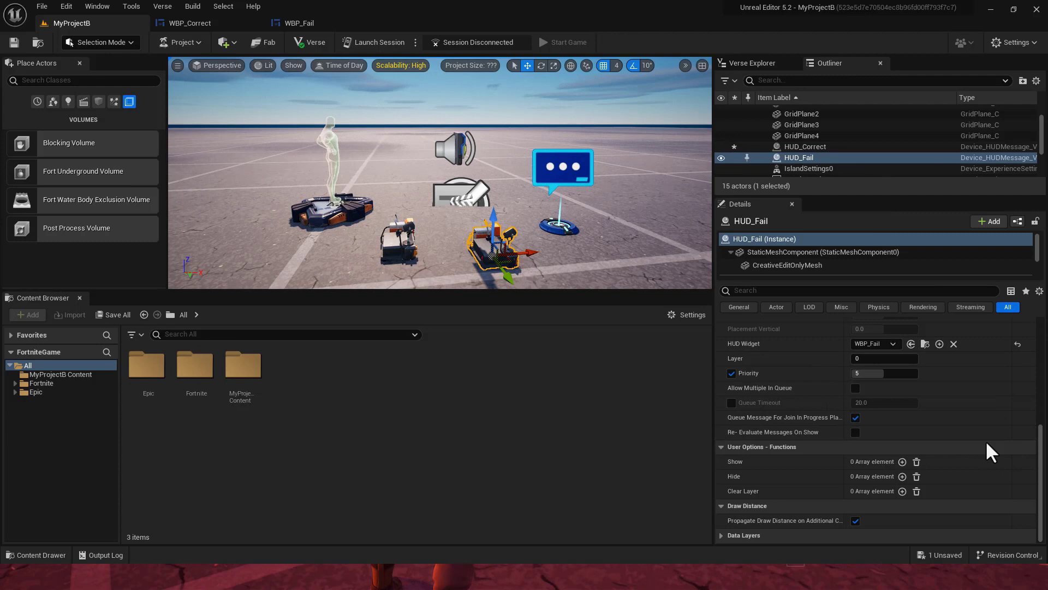
click(902, 461)
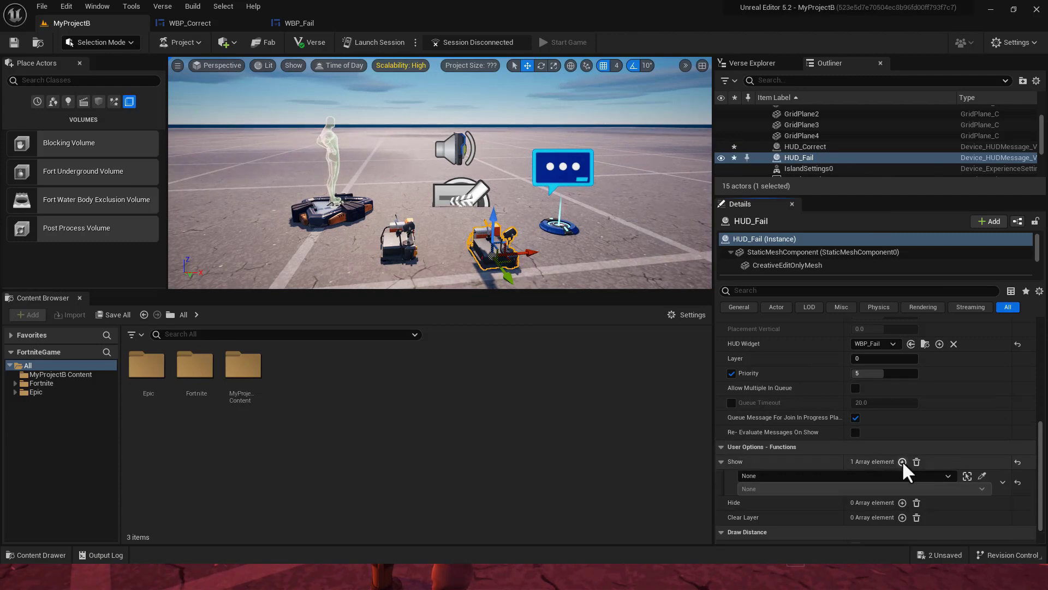
click(948, 476)
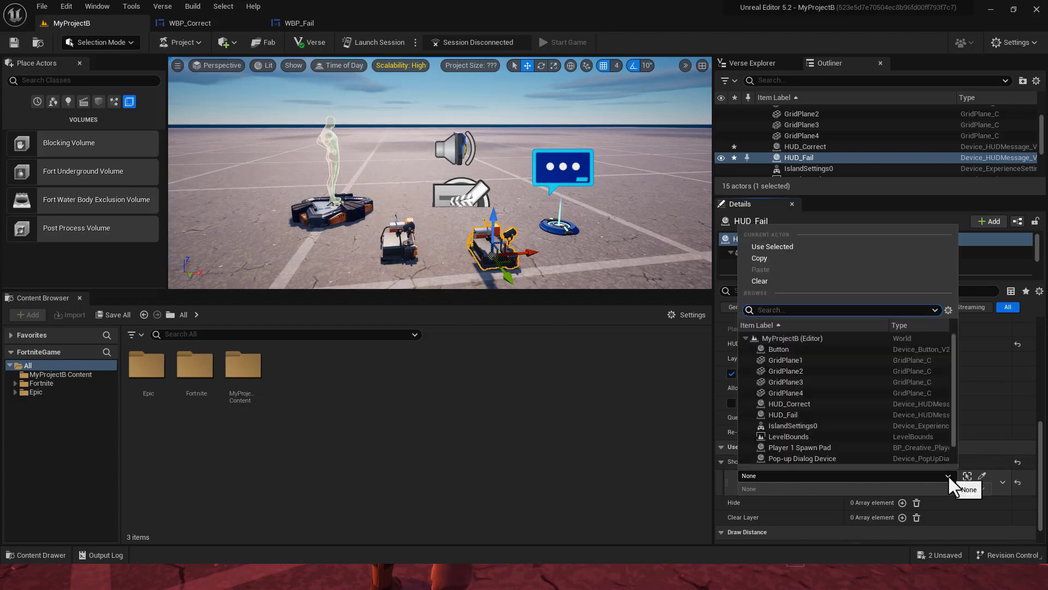
click(810, 457)
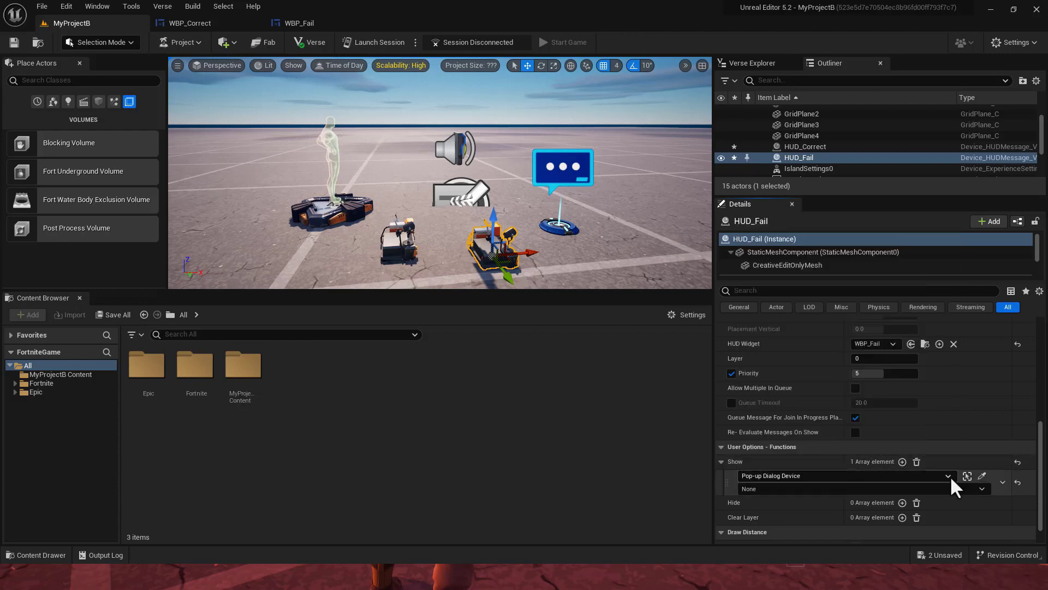
click(980, 489)
click(804, 414)
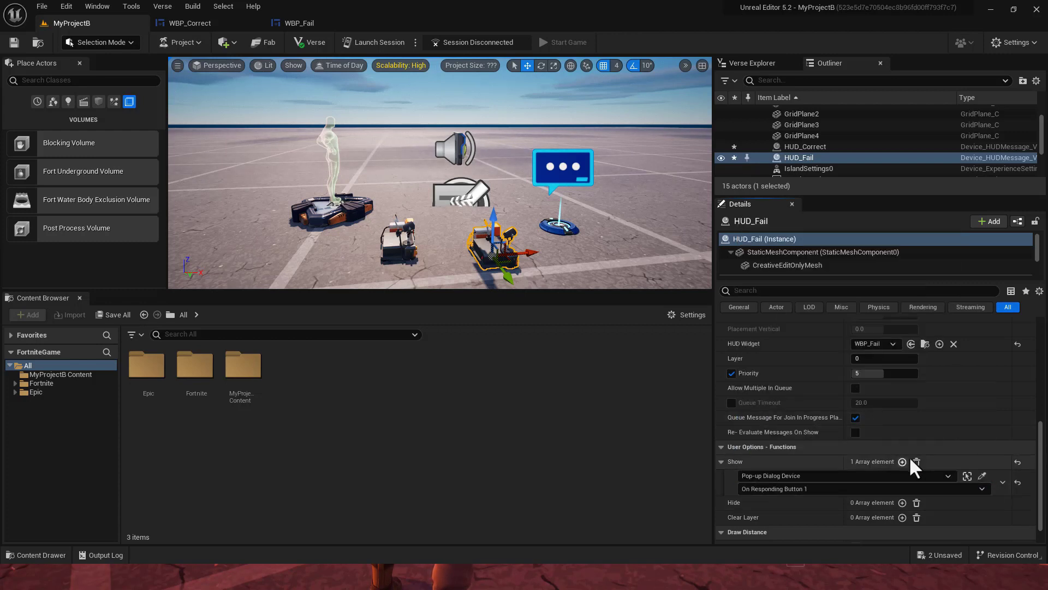
Add a second Show binding on HUD_Fail for the Pop-up Dialog Device's On Responding Button 2 event
scroll(934, 432, down, 1)
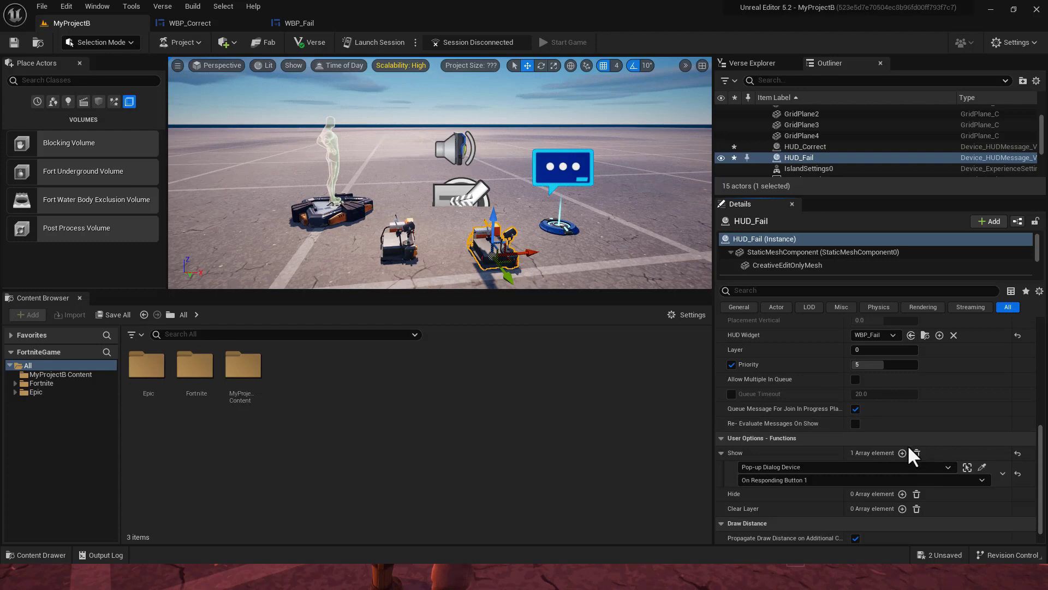
click(902, 453)
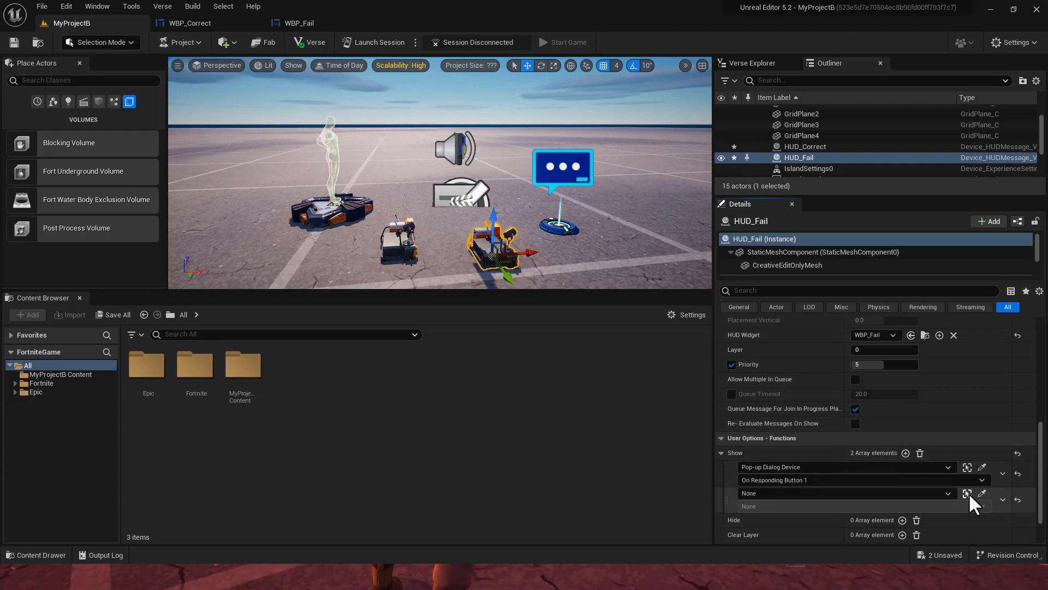
click(948, 493)
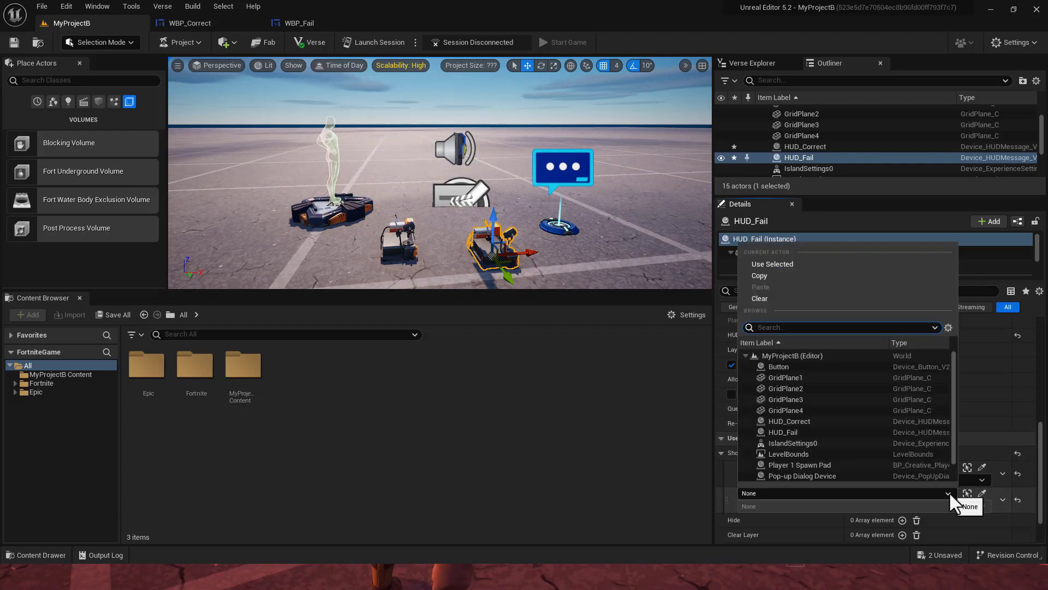
click(799, 475)
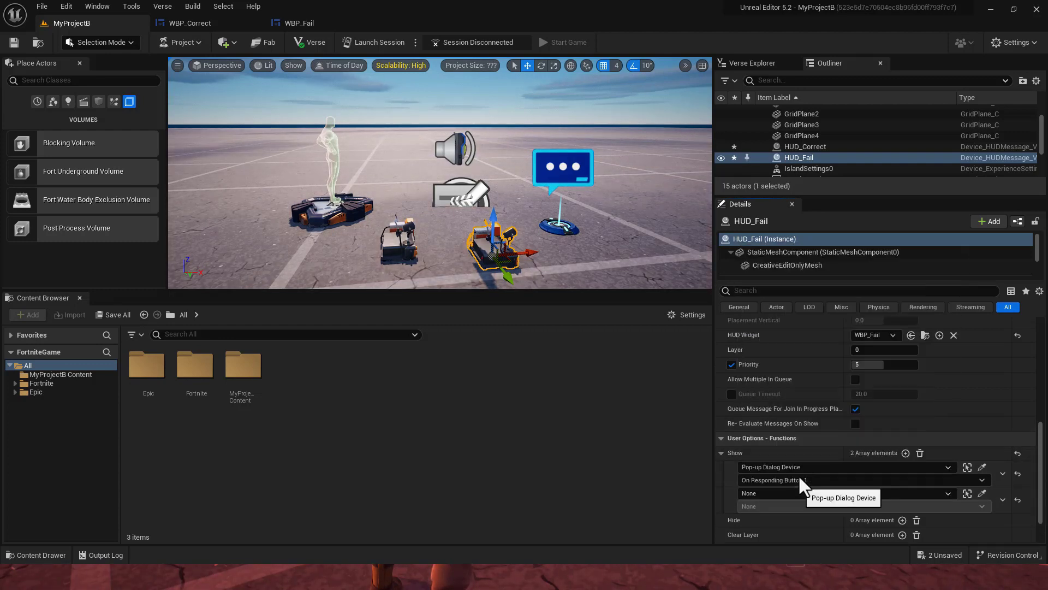
click(983, 506)
click(778, 442)
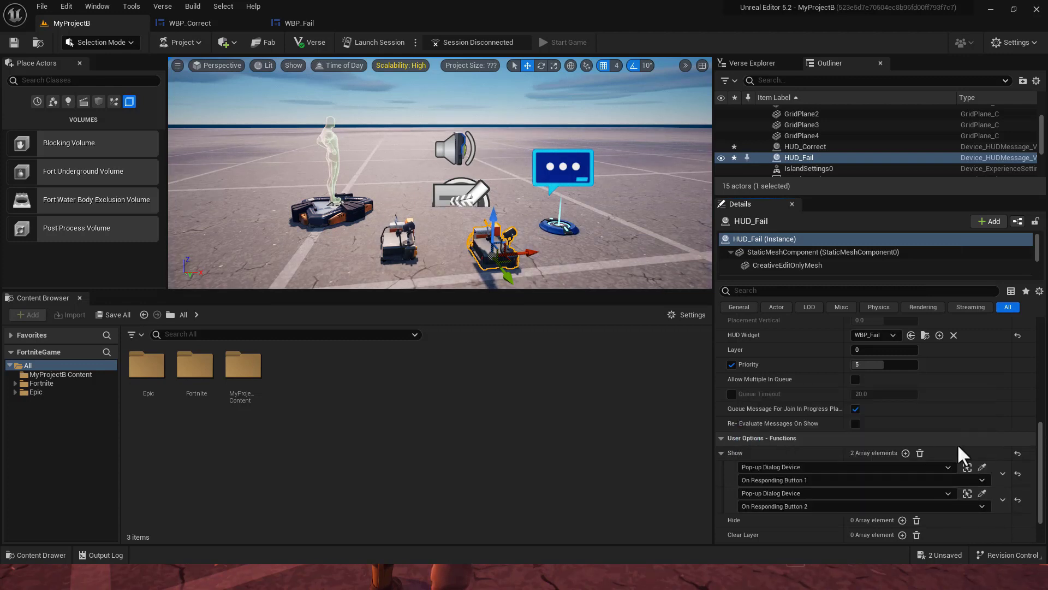
Add a third Show binding on HUD_Fail for the Pop-up Dialog Device's On Responding Button 3 event, and save the level
scroll(961, 448, down, 2)
click(906, 408)
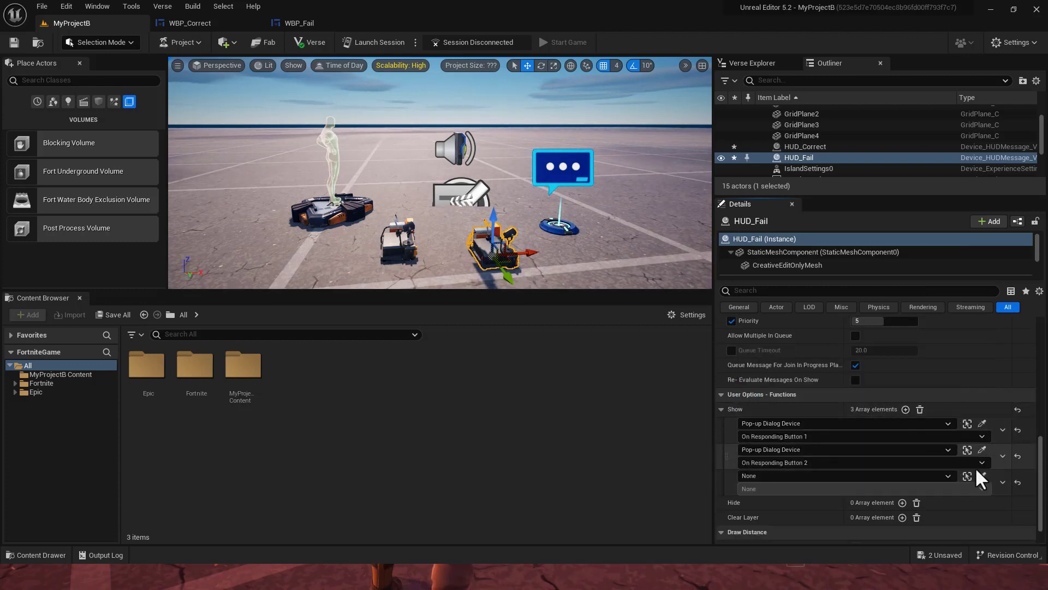
click(946, 475)
scroll(819, 409, down, 2)
click(817, 437)
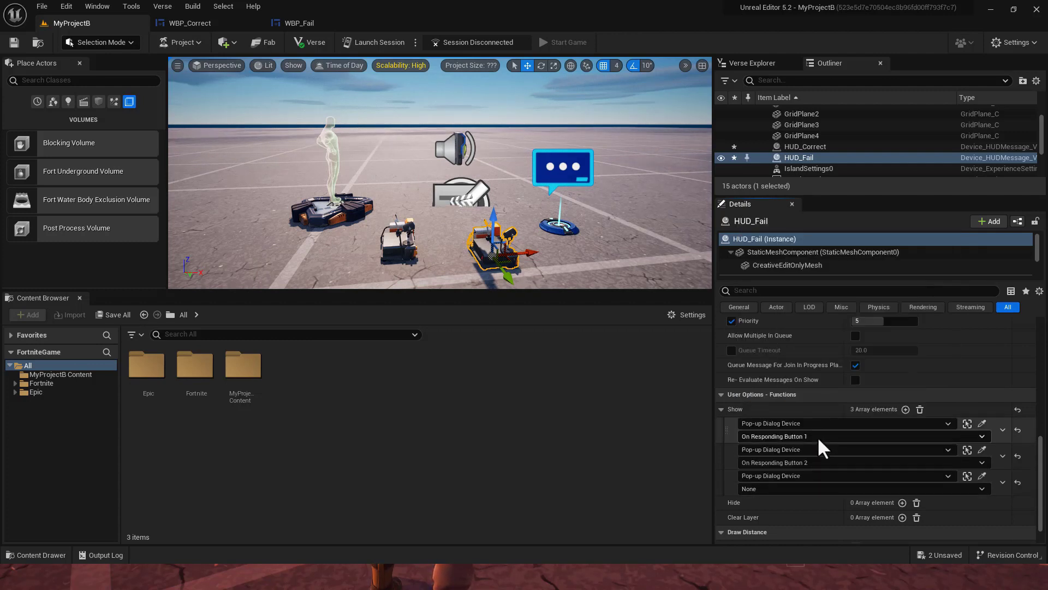
click(980, 488)
click(799, 432)
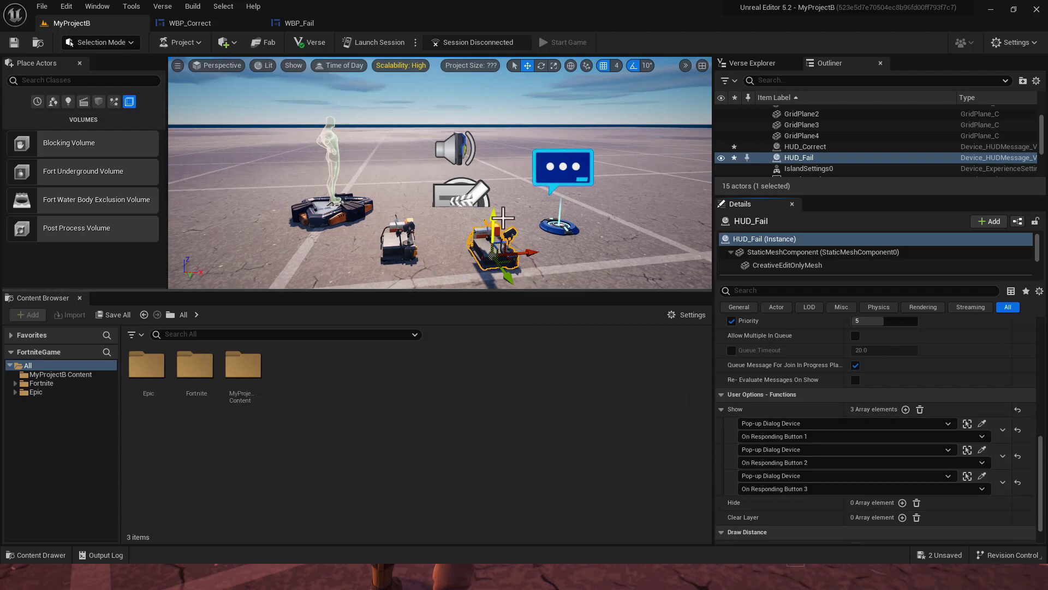
click(14, 42)
Bind the Pop-up Dialog Device's Show function to the Button's On Interact event
click(805, 147)
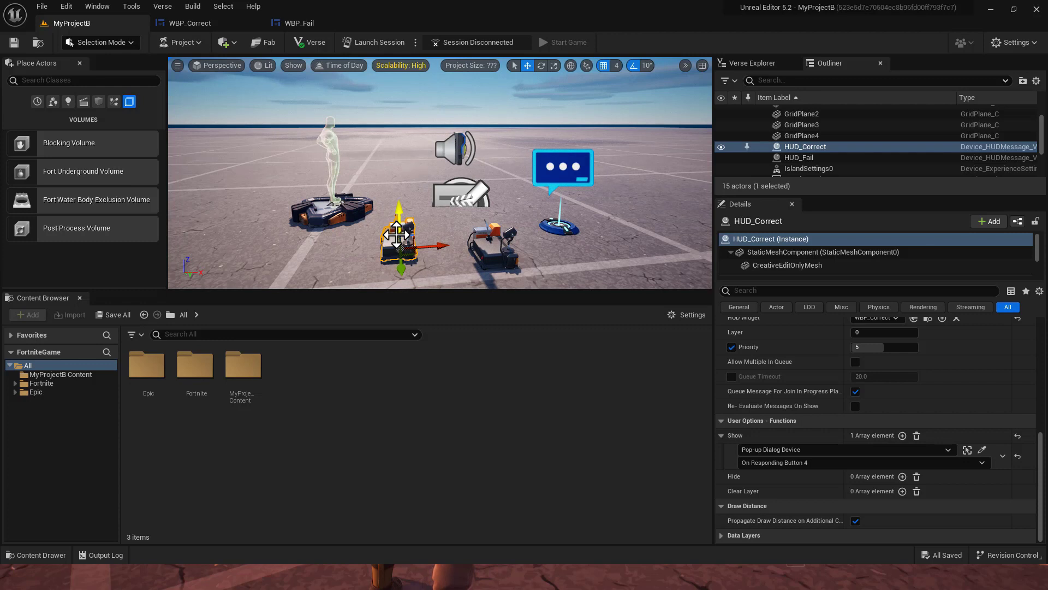
click(567, 171)
scroll(970, 435, up, 2)
scroll(969, 434, down, 5)
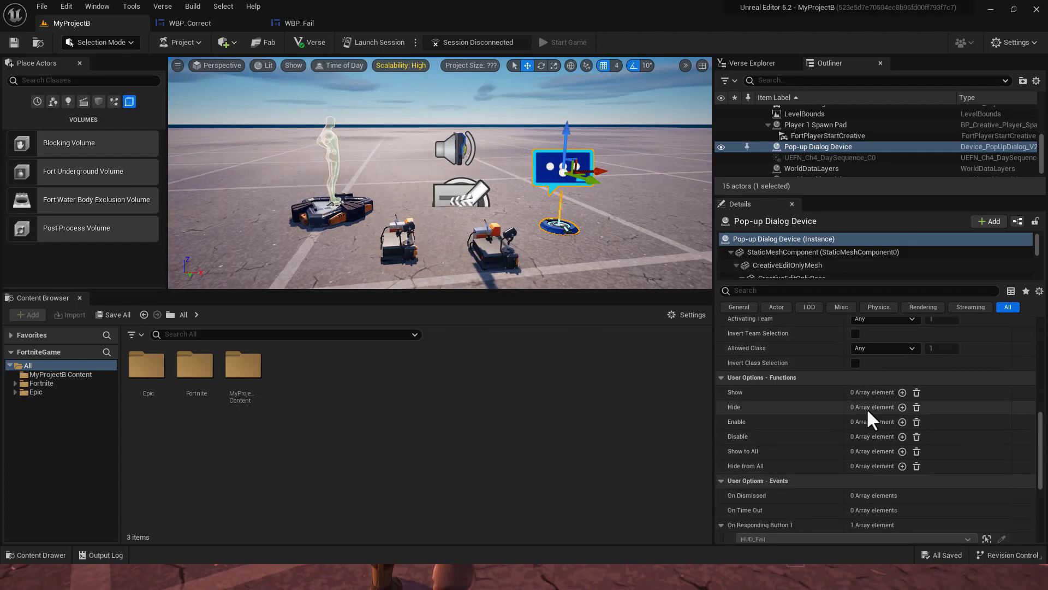
click(902, 392)
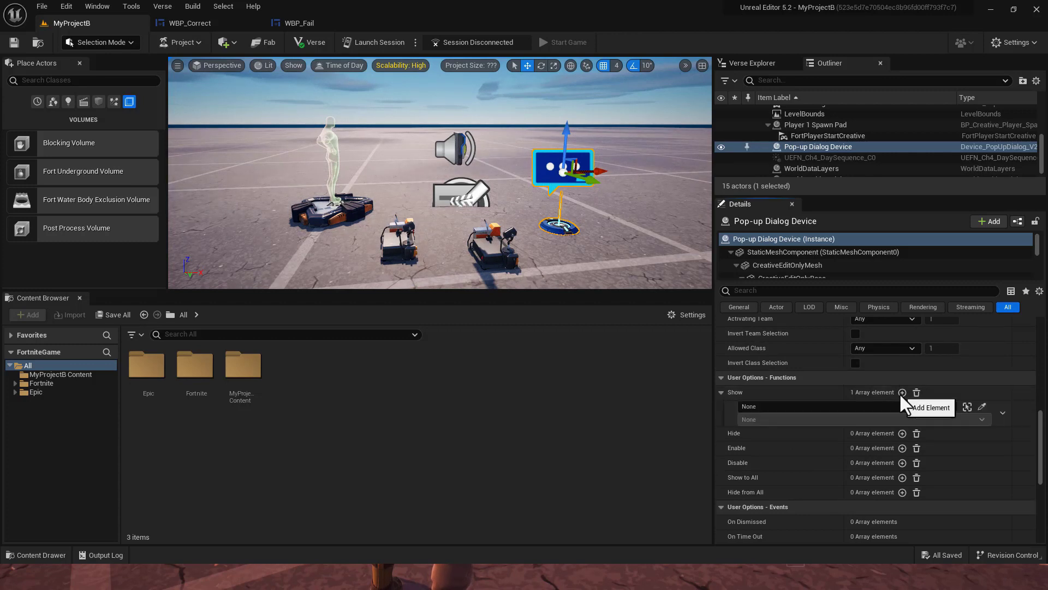
click(946, 406)
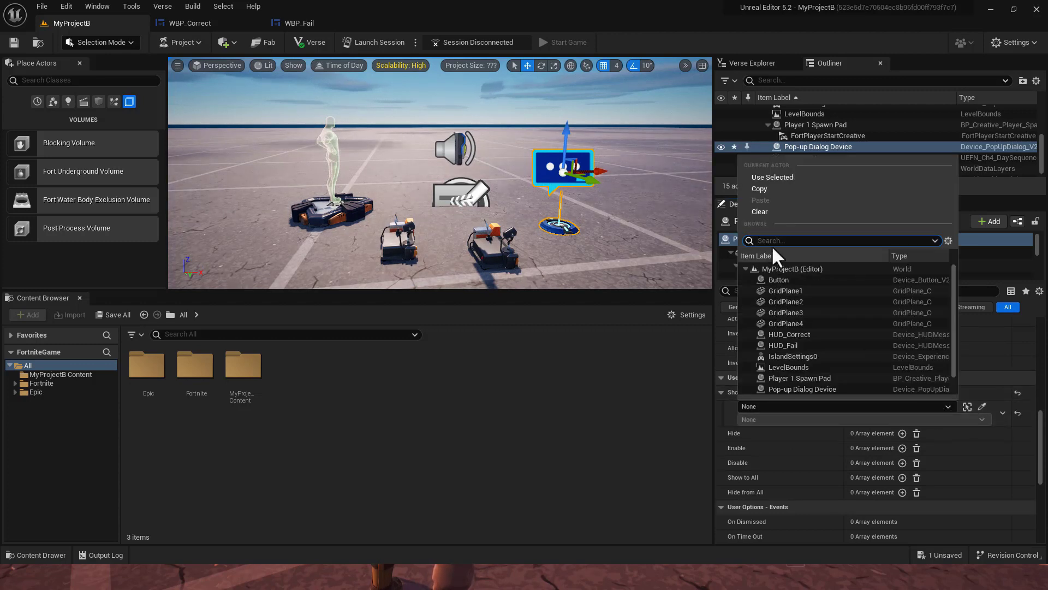
click(775, 279)
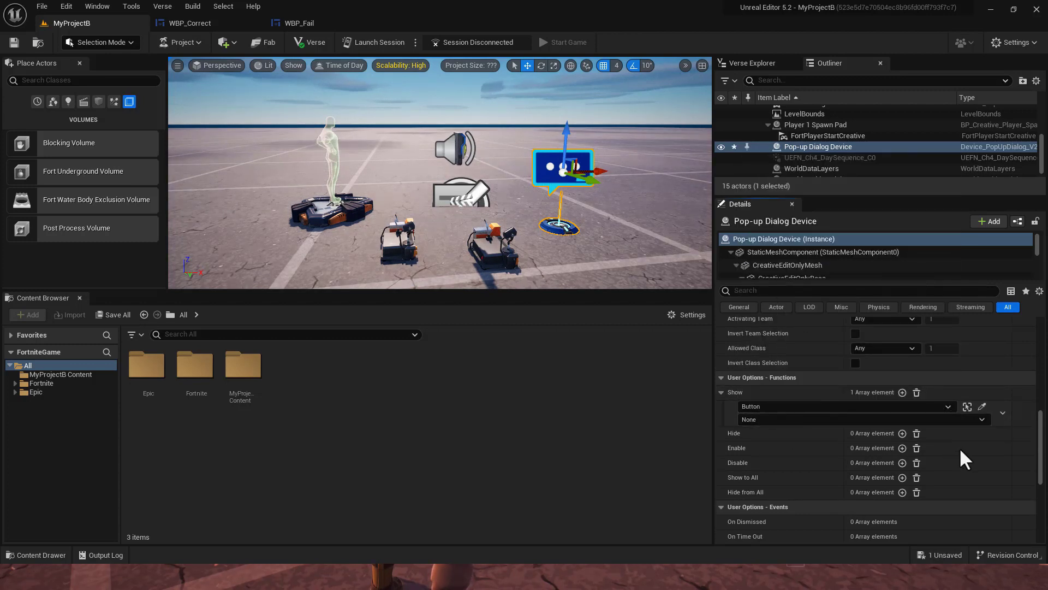
click(975, 419)
click(783, 441)
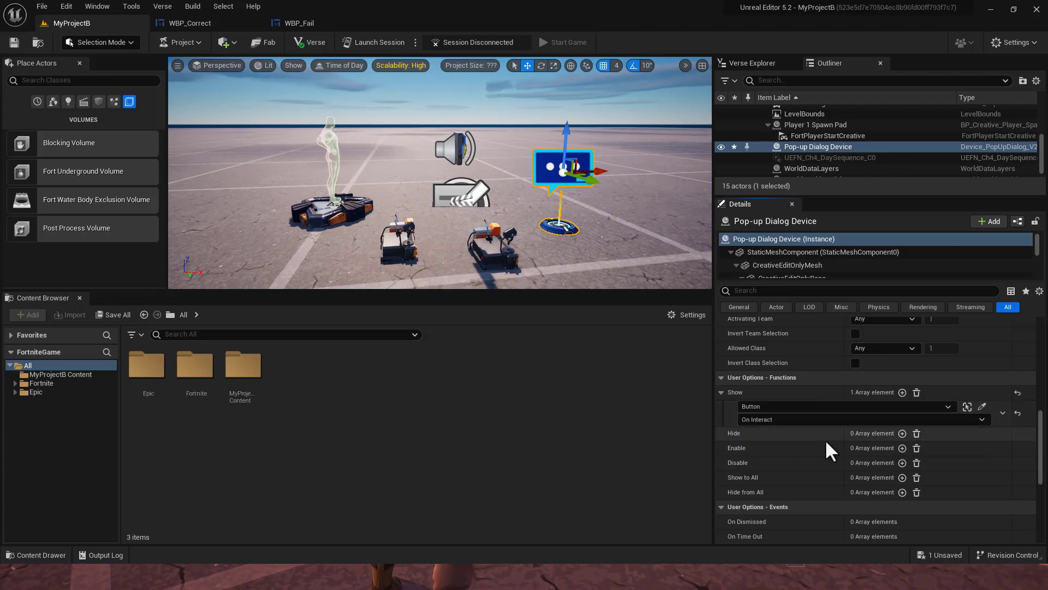
Bind the Pop-up Dialog Device's Enable function to the Button's On Interact event, and save the level
click(903, 448)
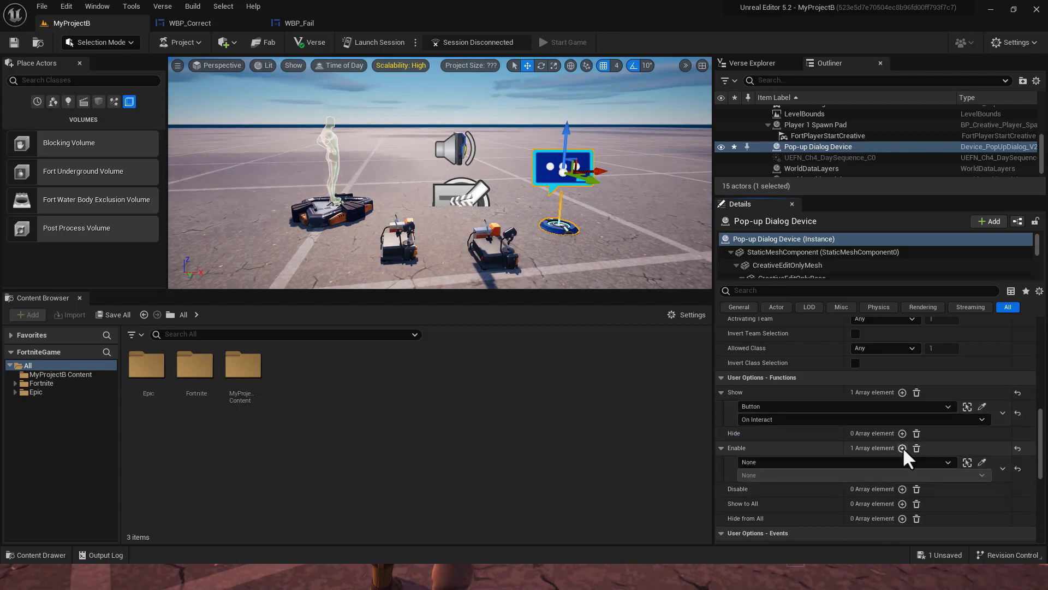
click(948, 463)
click(794, 335)
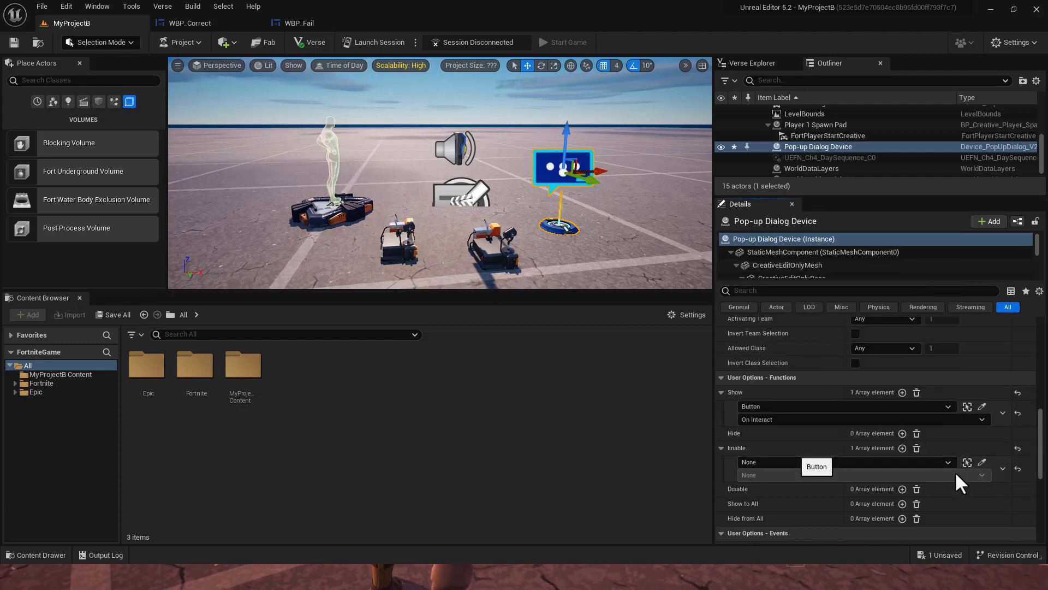
click(968, 475)
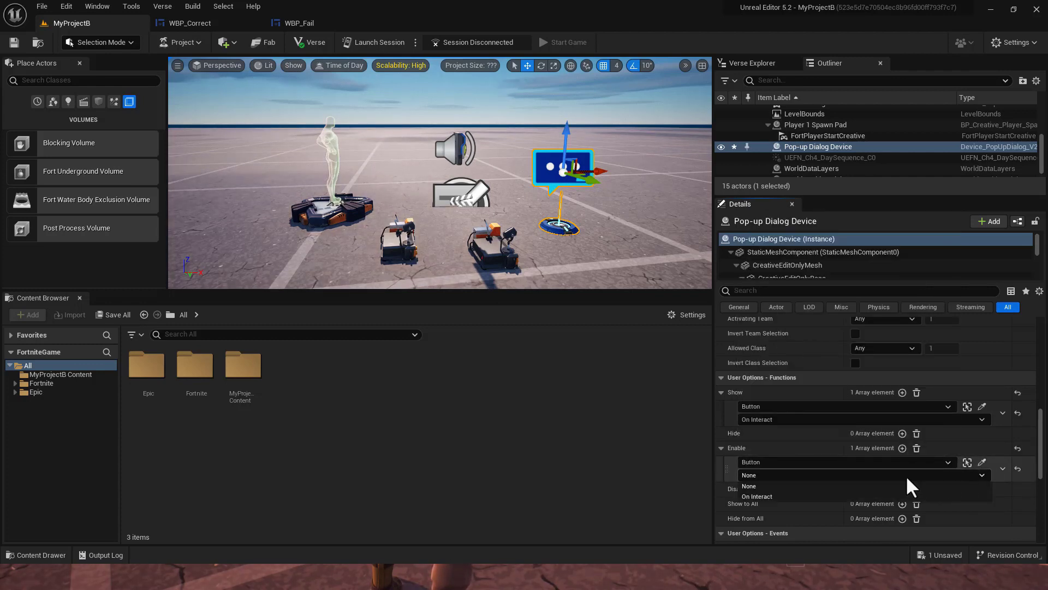
click(768, 496)
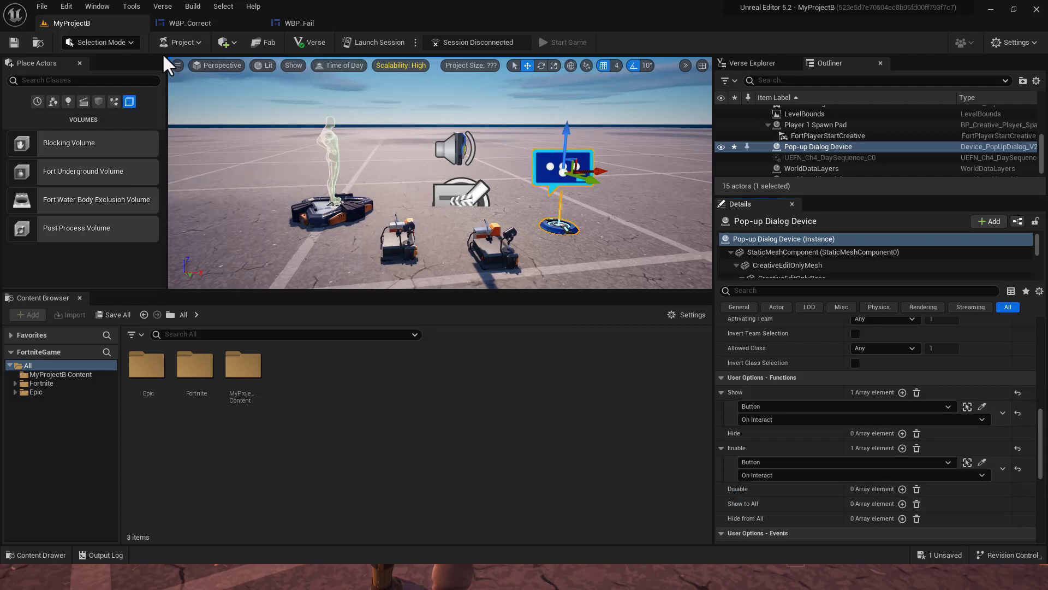
click(13, 42)
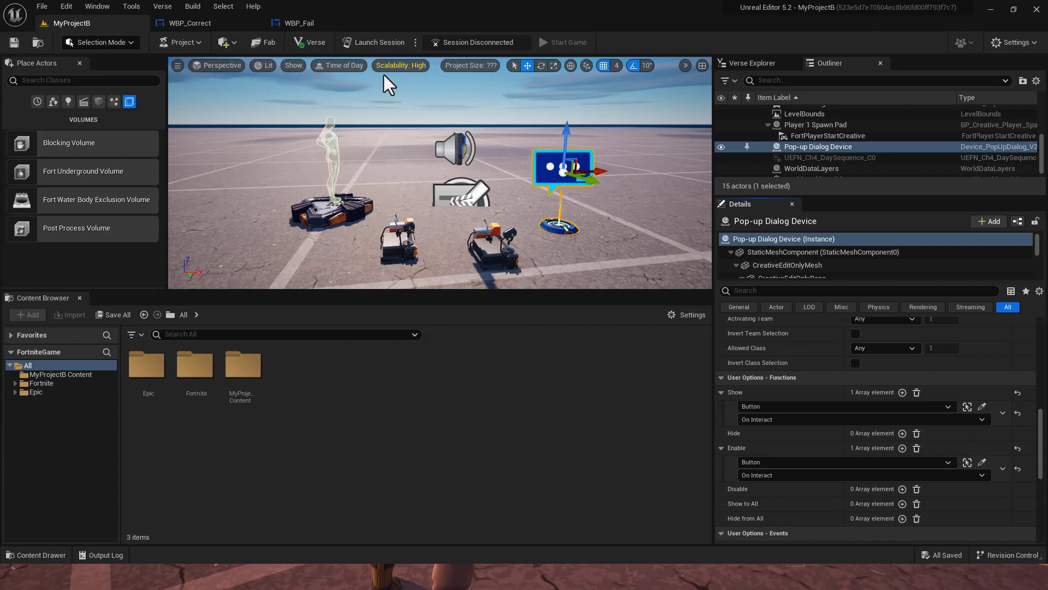
Launch a play session, walk to the in-game button to open the quiz, and answer Red
click(374, 43)
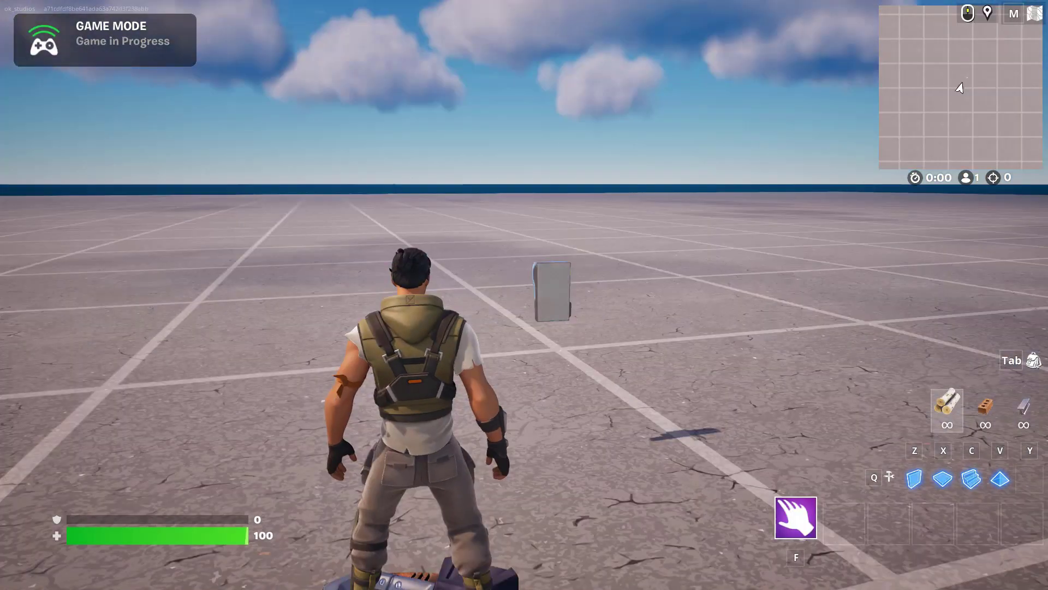
key(w)
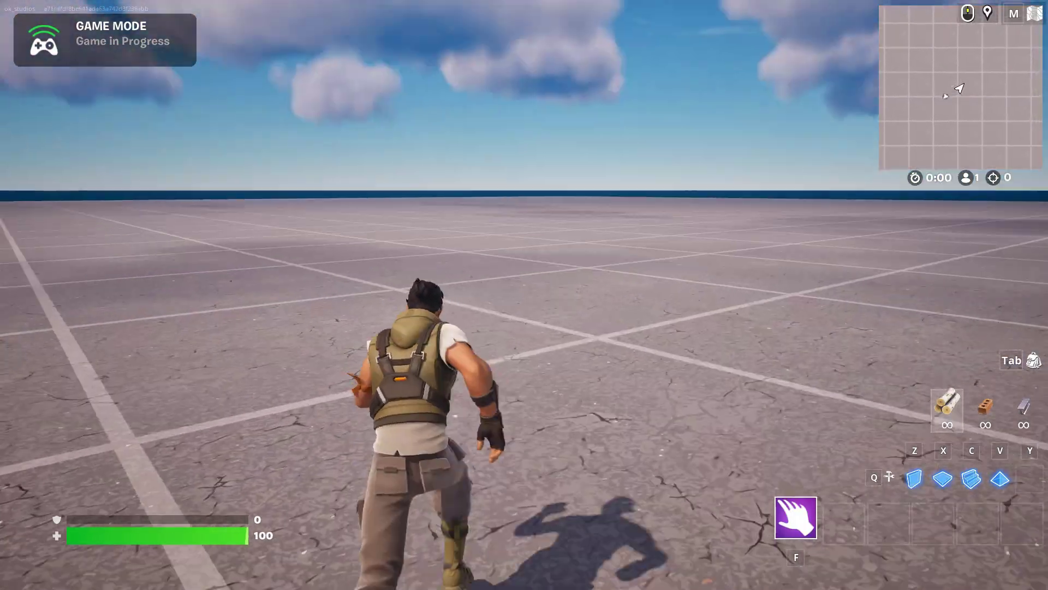
key(w)
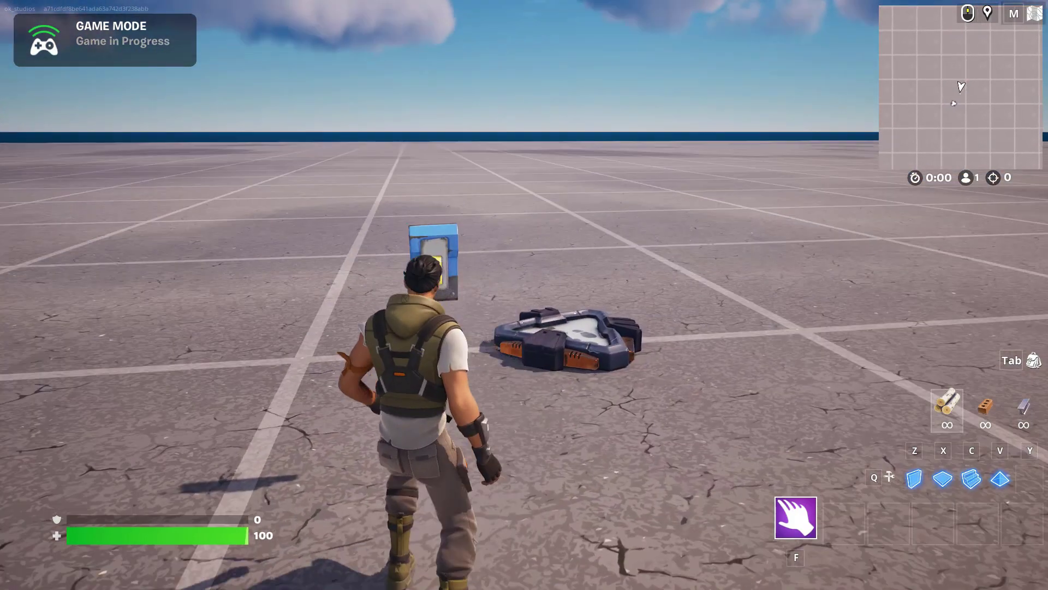
key(e)
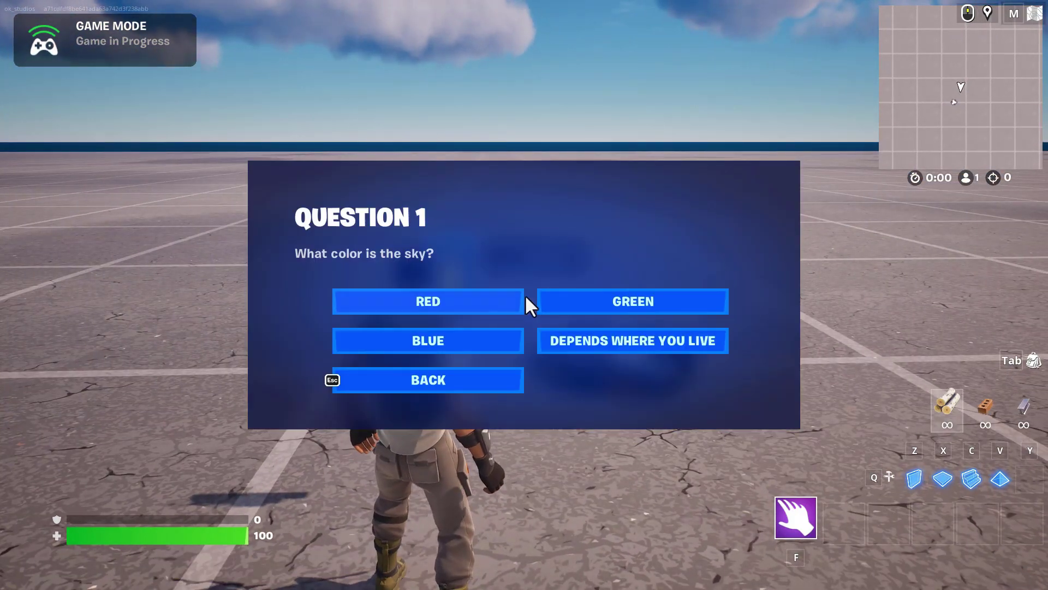
click(480, 301)
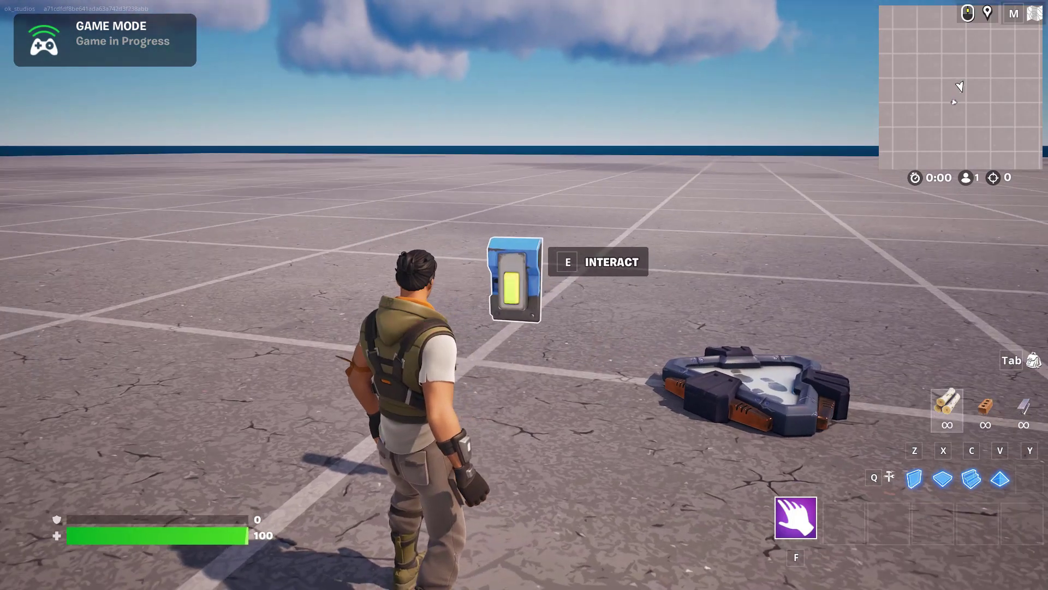
Reopen the quiz at the in-game button to test the Green and Depends Where You Live answers
key(e)
click(629, 304)
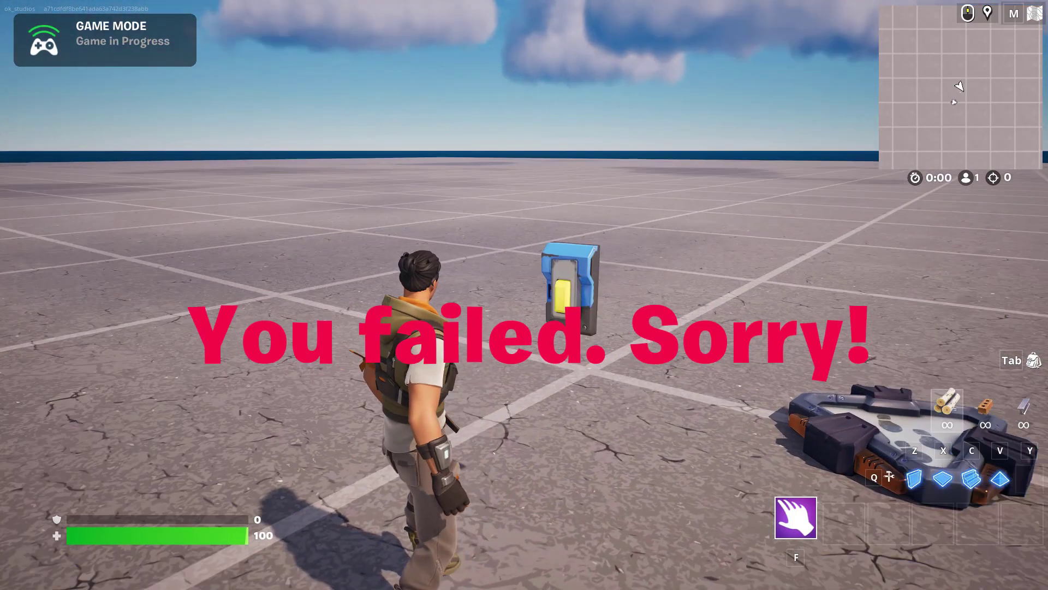
key(e)
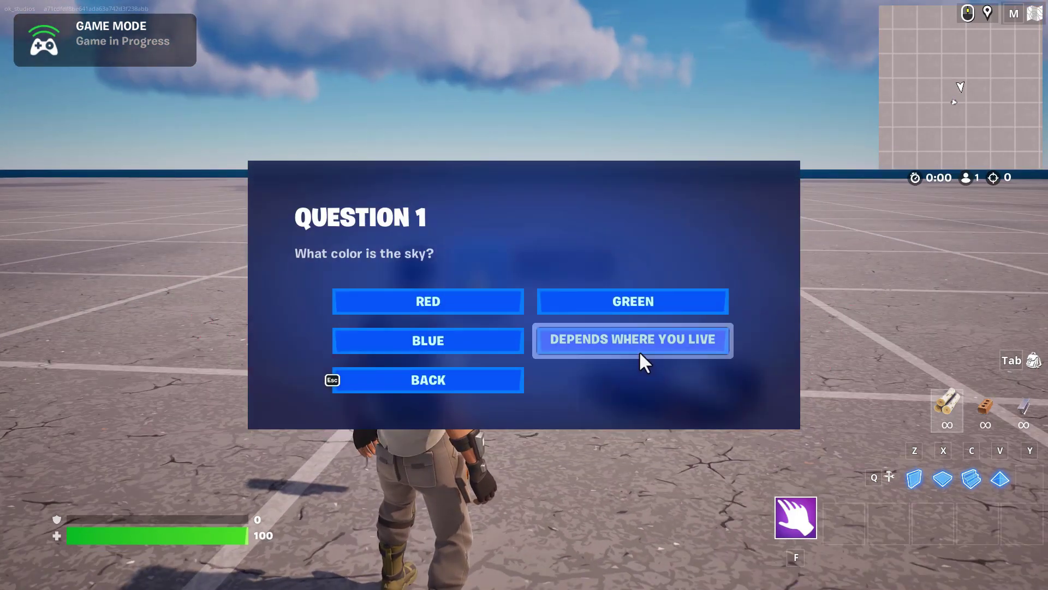
click(639, 348)
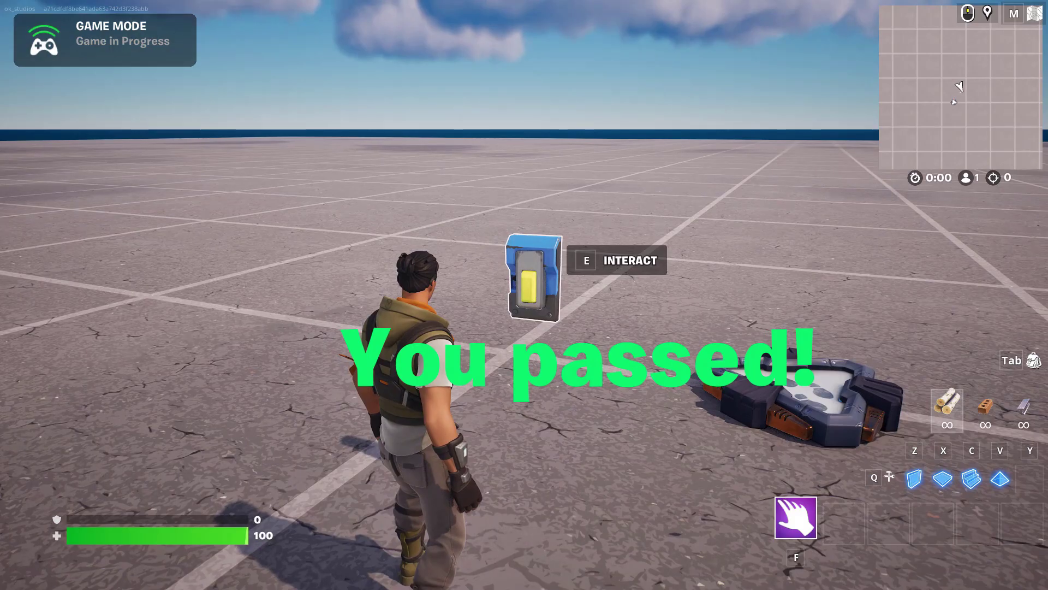
Leave the running game minimized and switch back to the Unreal Editor for Fortnite project
key(Escape)
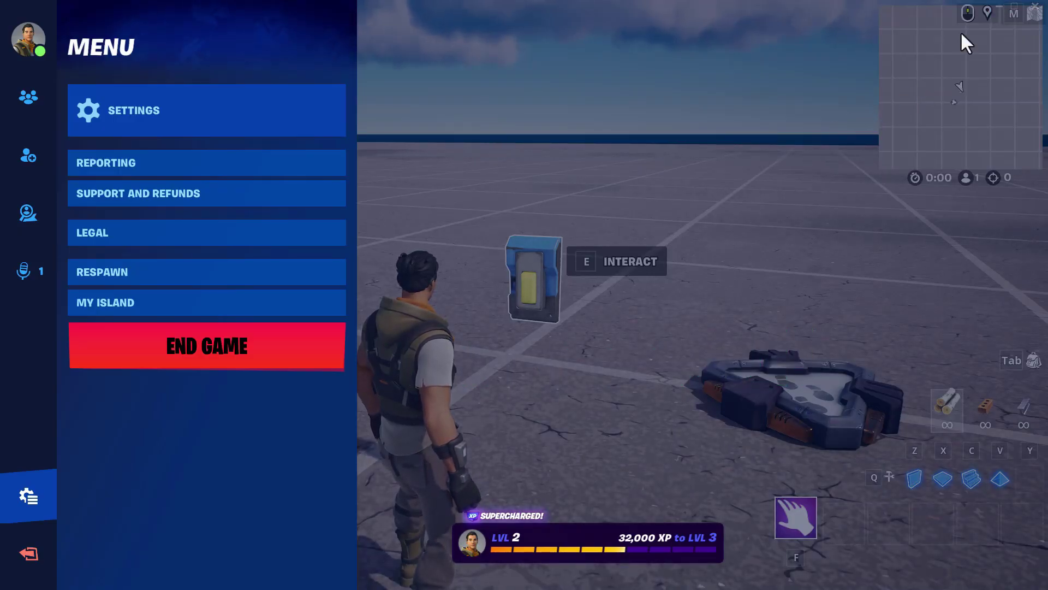
click(994, 5)
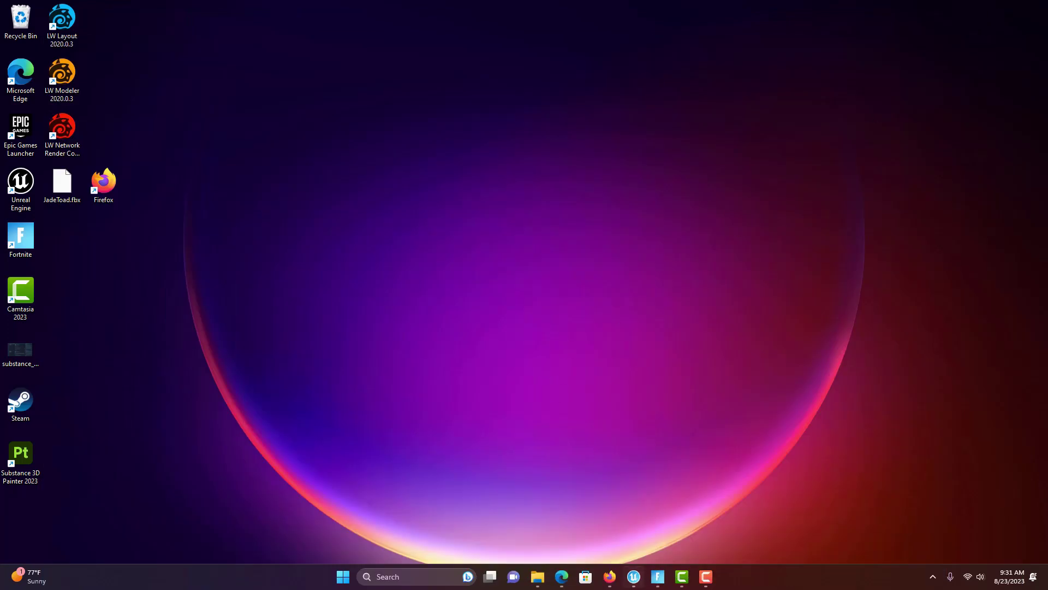
click(633, 579)
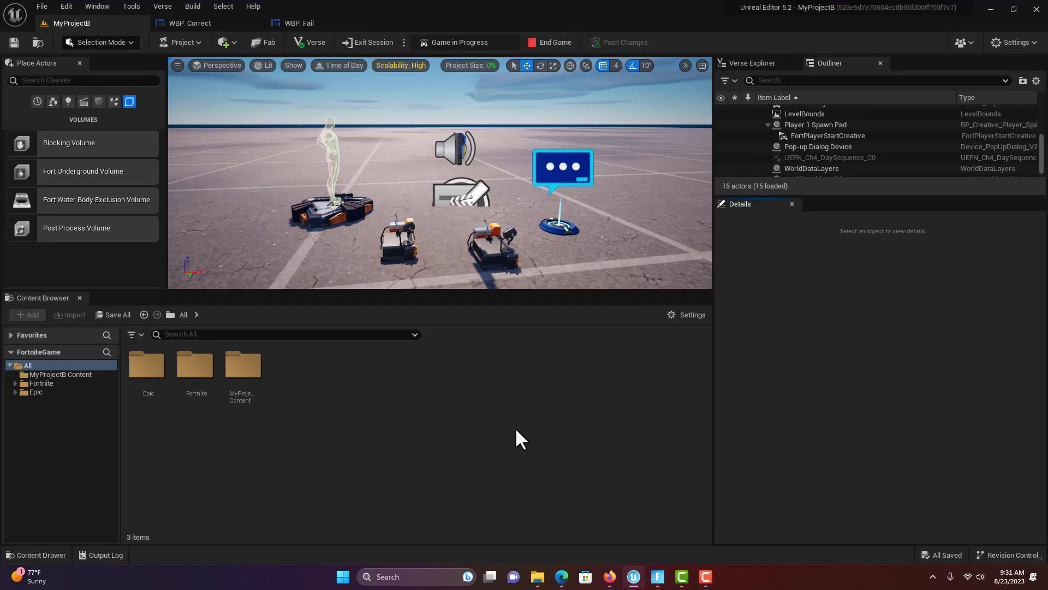
Review the WBP_Correct widget layout and the Pop-up Dialog Device's response events and Modal Widget settings
click(544, 165)
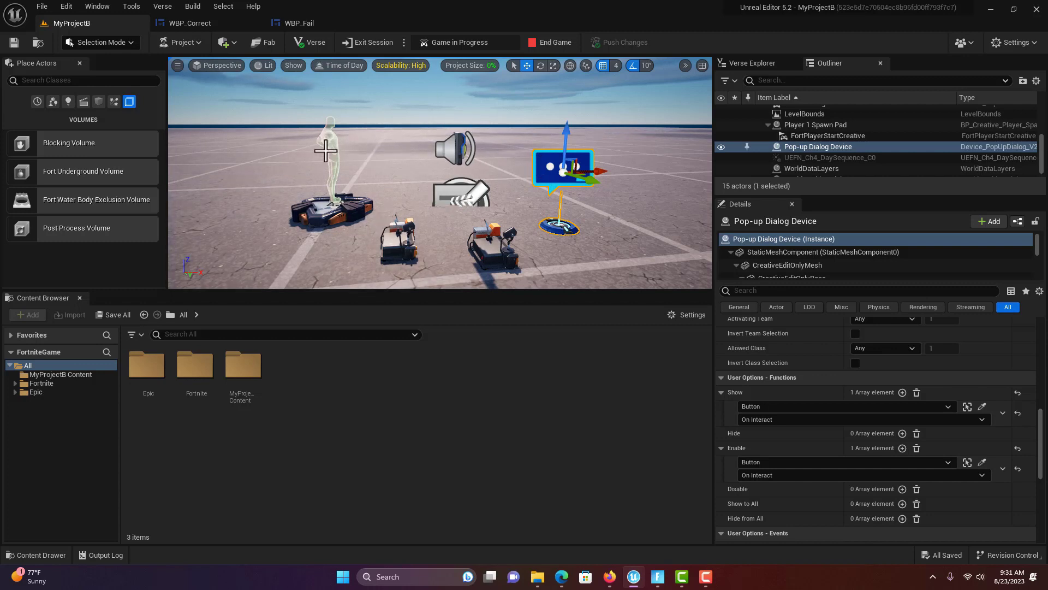
click(60, 375)
click(288, 369)
double_click(289, 369)
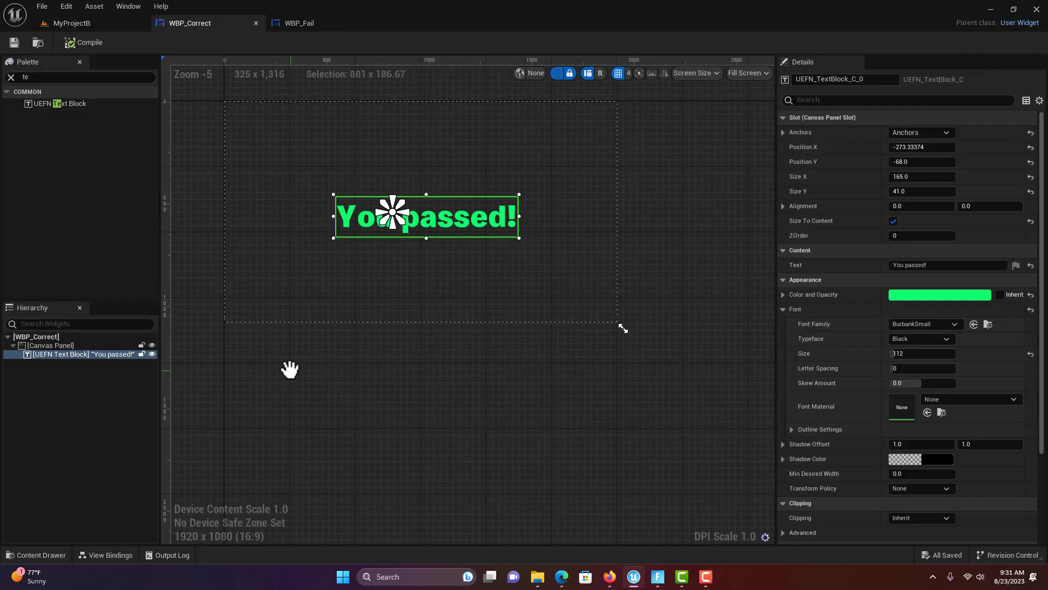
click(80, 20)
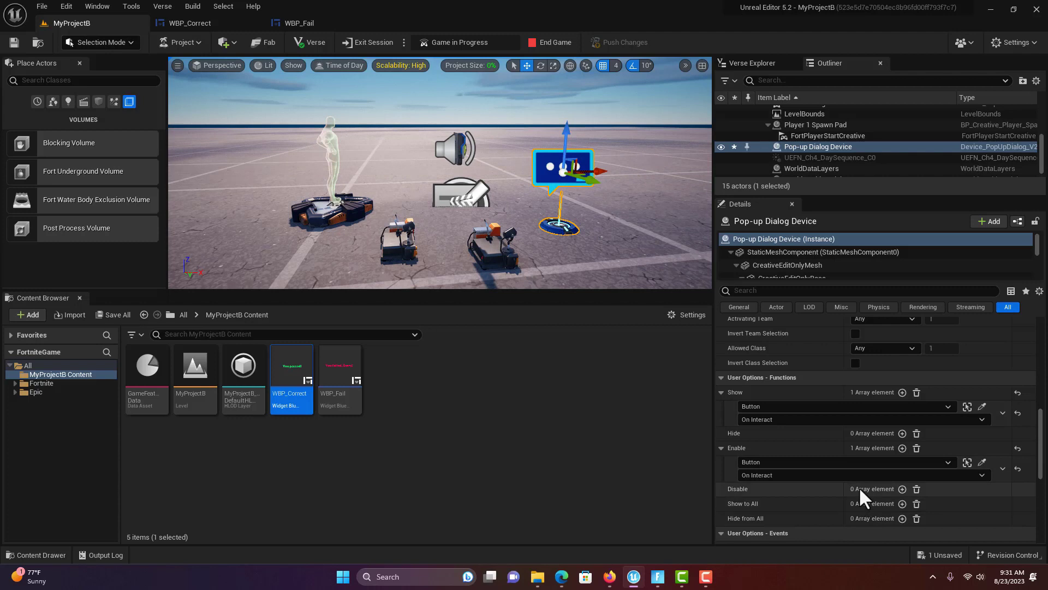
scroll(851, 487, down, 10)
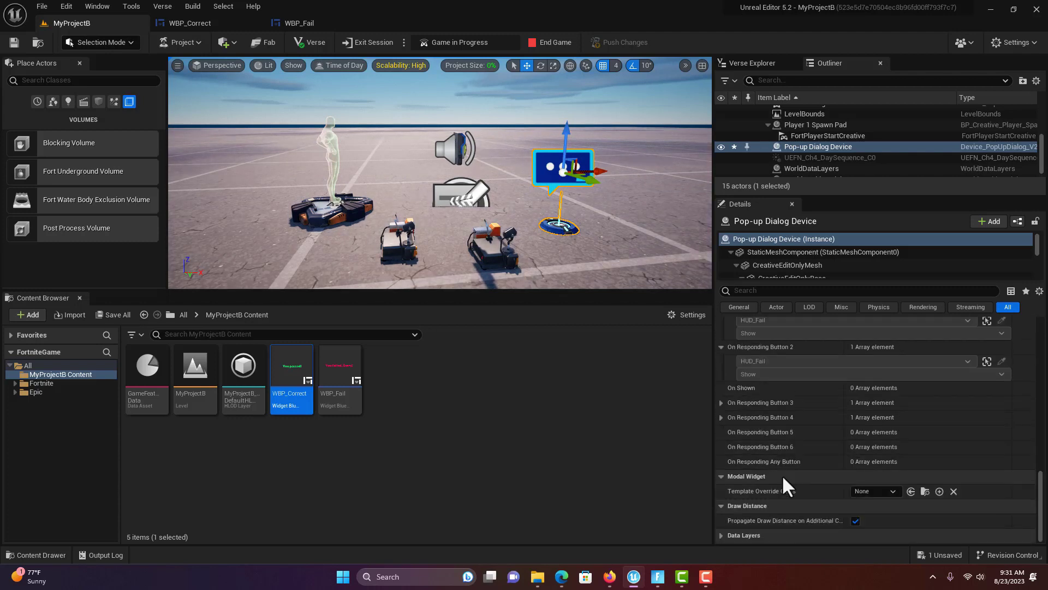